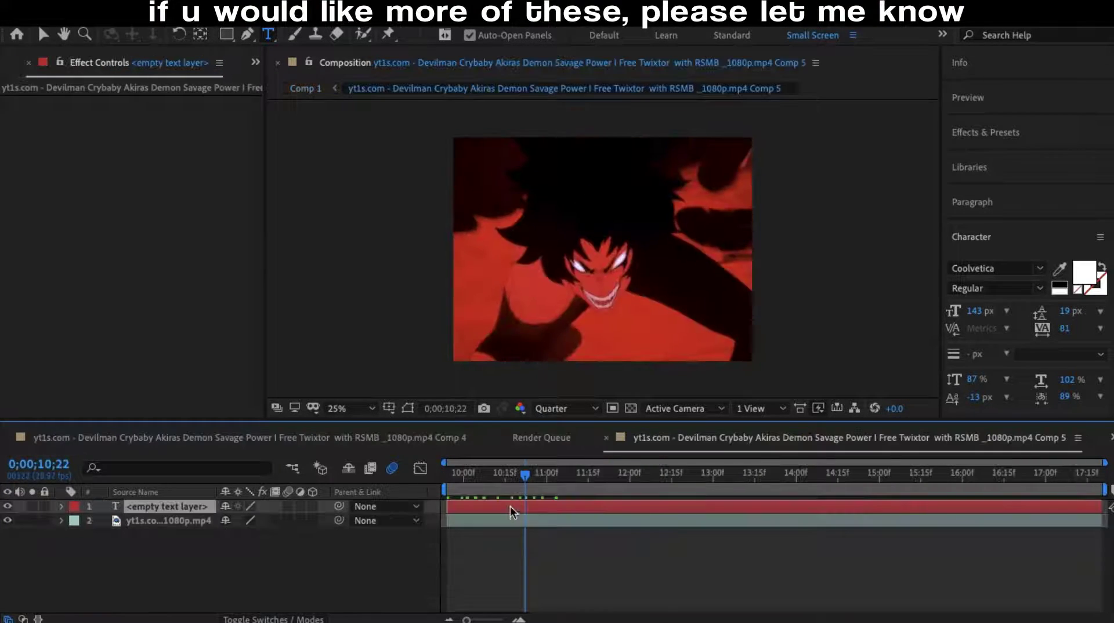
# Step: Blend the TO MAKE text layer with Pin Light and scale it to 187%
pyautogui.write('TO MAKE')
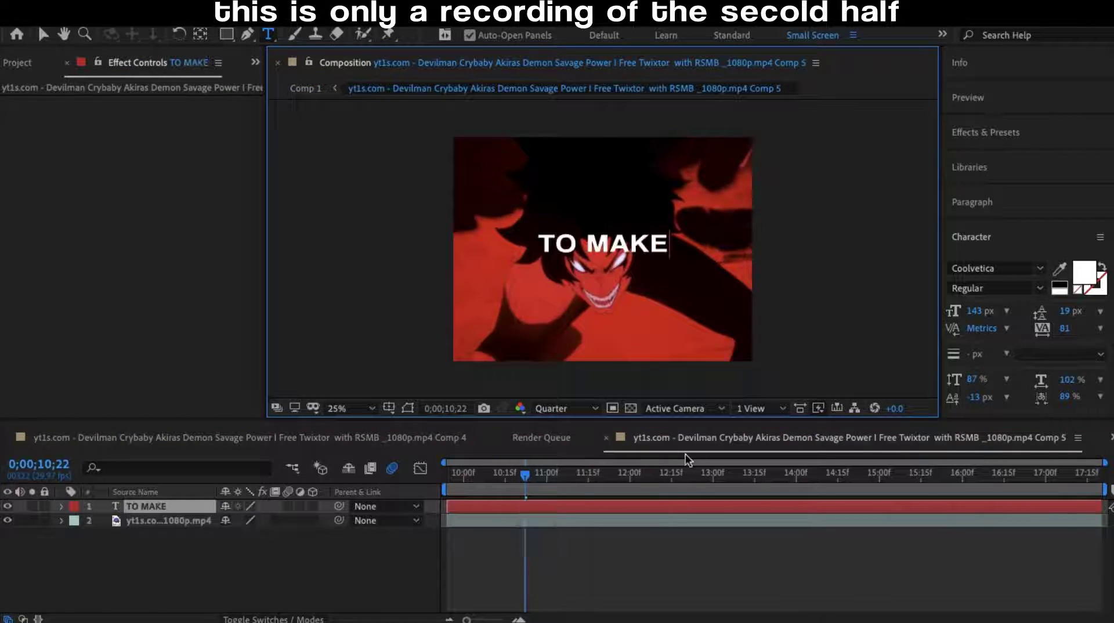
pyautogui.rightClick(497, 506)
pyautogui.moveTo(581, 366)
pyautogui.click(750, 365)
pyautogui.press('s')
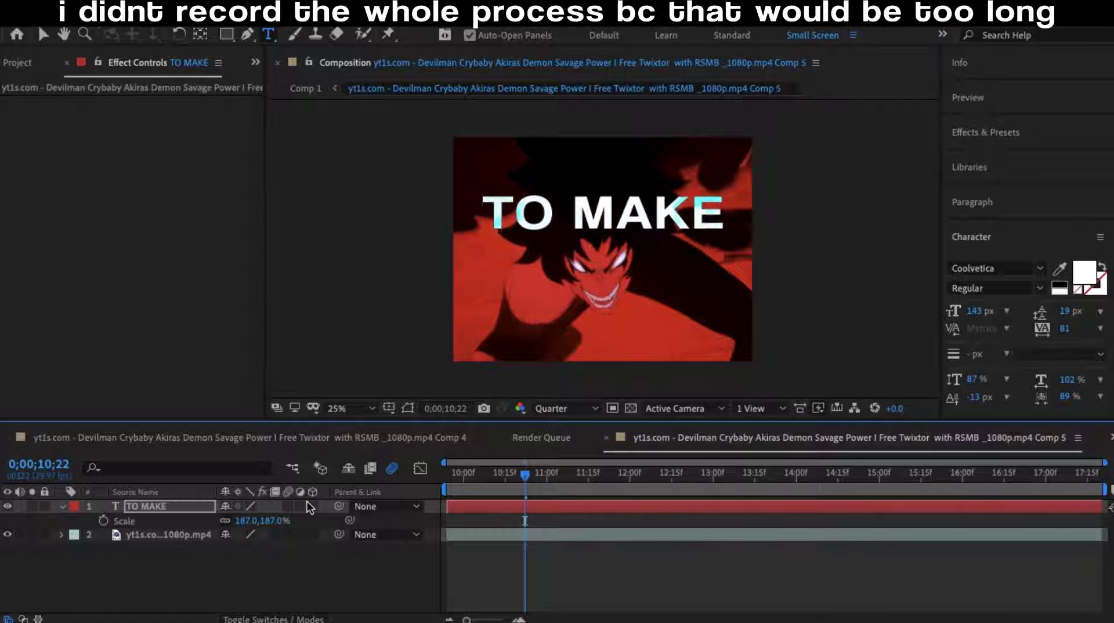
# Step: Precompose the text as TO MAKE Comp 1 and search 'cc sc' for CC Scale Wipe
pyautogui.hotkey('ctrl', 'shift', 'c')
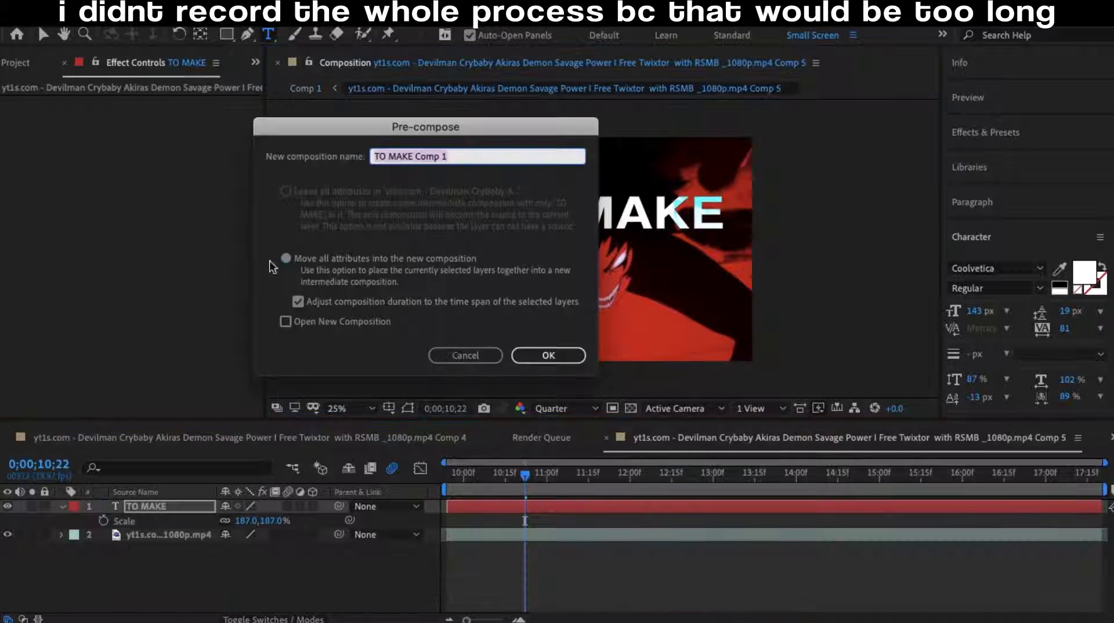
pyautogui.press('Return')
pyautogui.hotkey('ctrl', 'z')
pyautogui.hotkey('ctrl', 'shift', 'c')
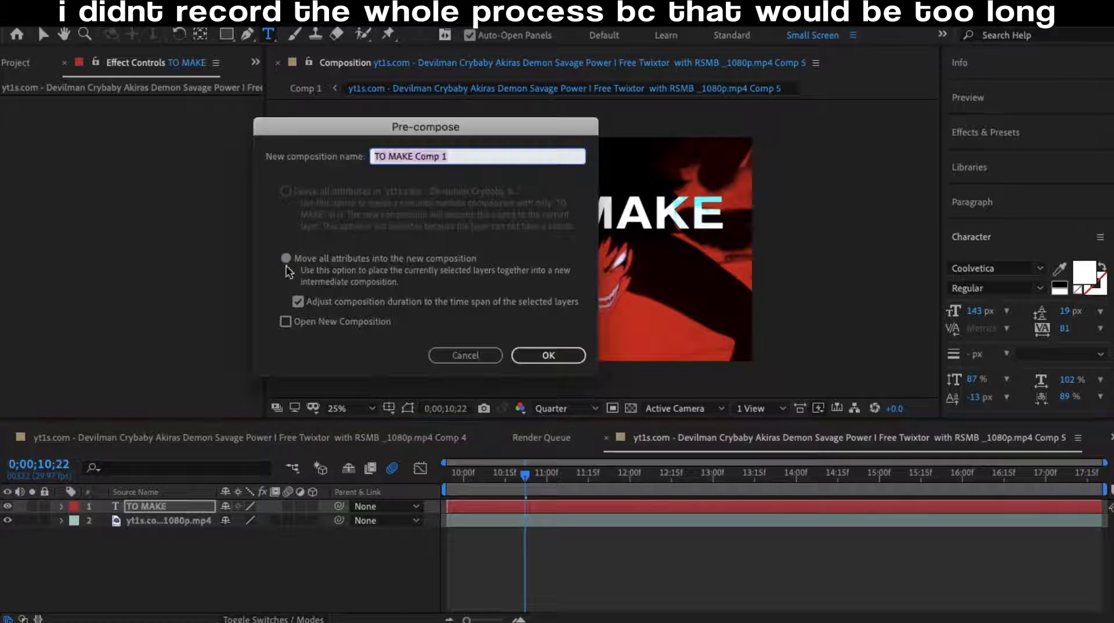
pyautogui.press('Return')
pyautogui.hotkey('ctrl', '5')
pyautogui.write('cc sc')
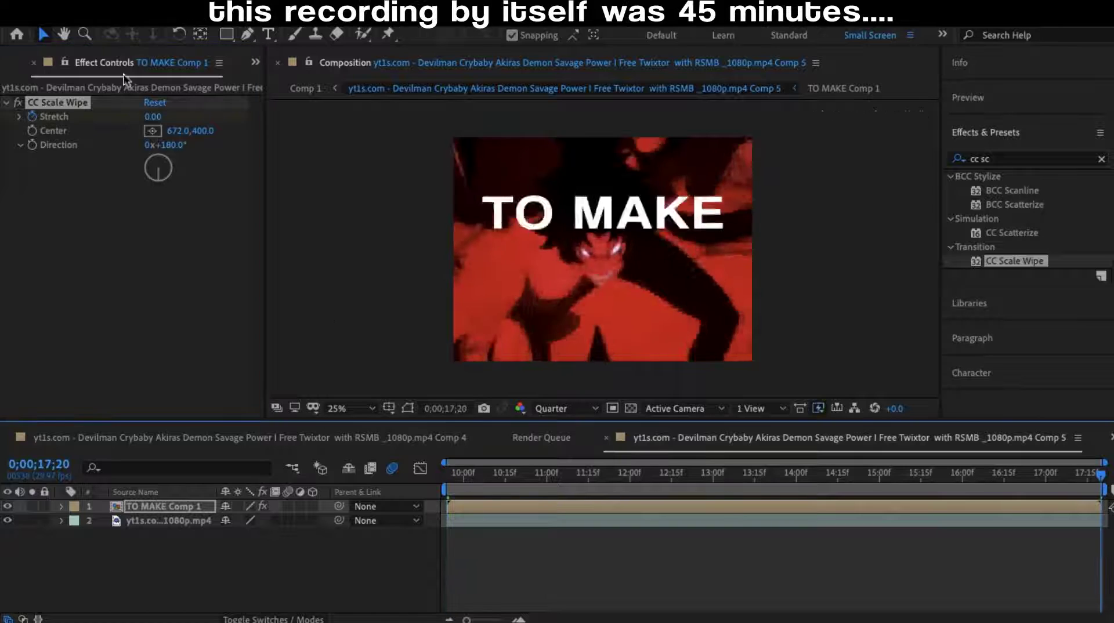
# Step: Add Easy Ease keyframes so CC Scale Wipe's Stretch eases to 0.00, then shape the speed curve
pyautogui.rightClick(510, 186)
pyautogui.moveTo(599, 351)
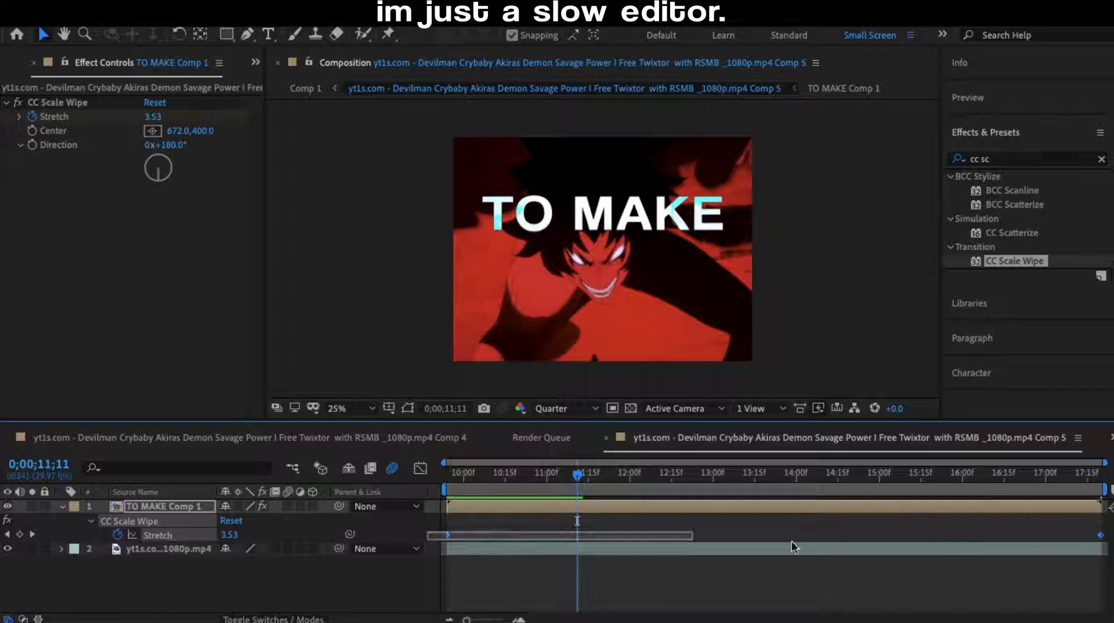
pyautogui.click(420, 467)
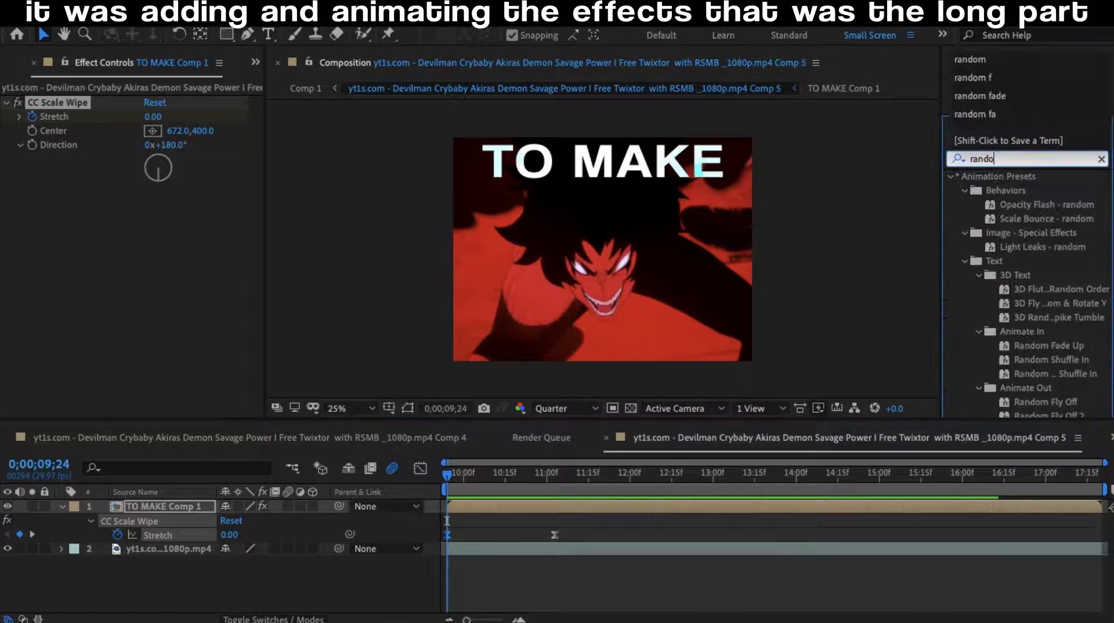
# Step: Apply Random Fade Up to the TO MAKE text and S_Flicker to its precomp, checking at 10;21
pyautogui.write('m fade')
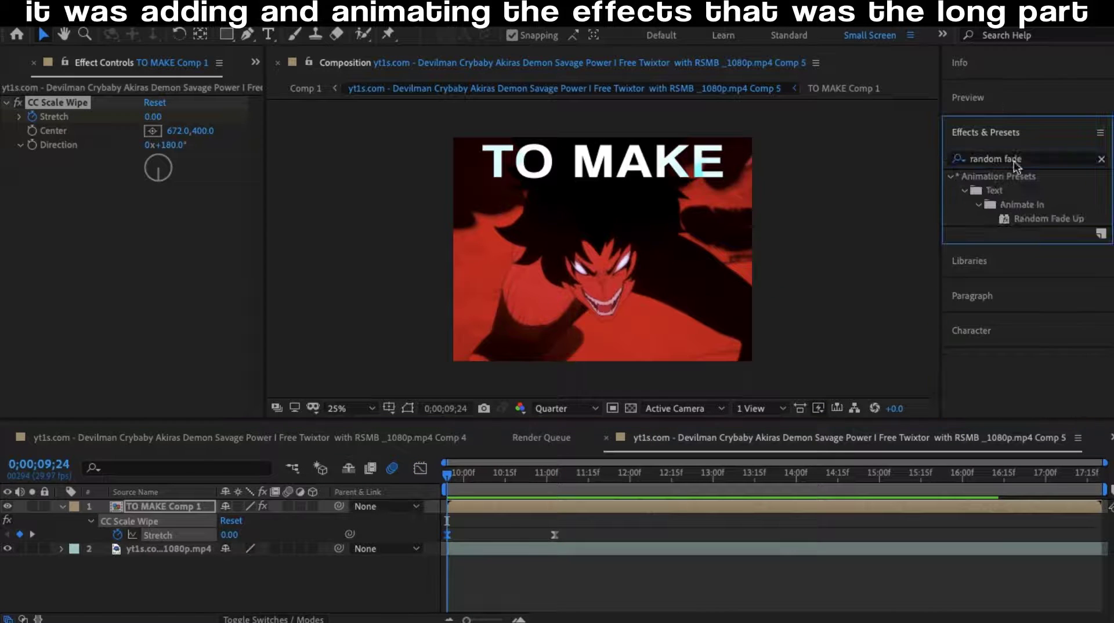
pyautogui.moveTo(1047, 219); pyautogui.dragTo(163, 506)
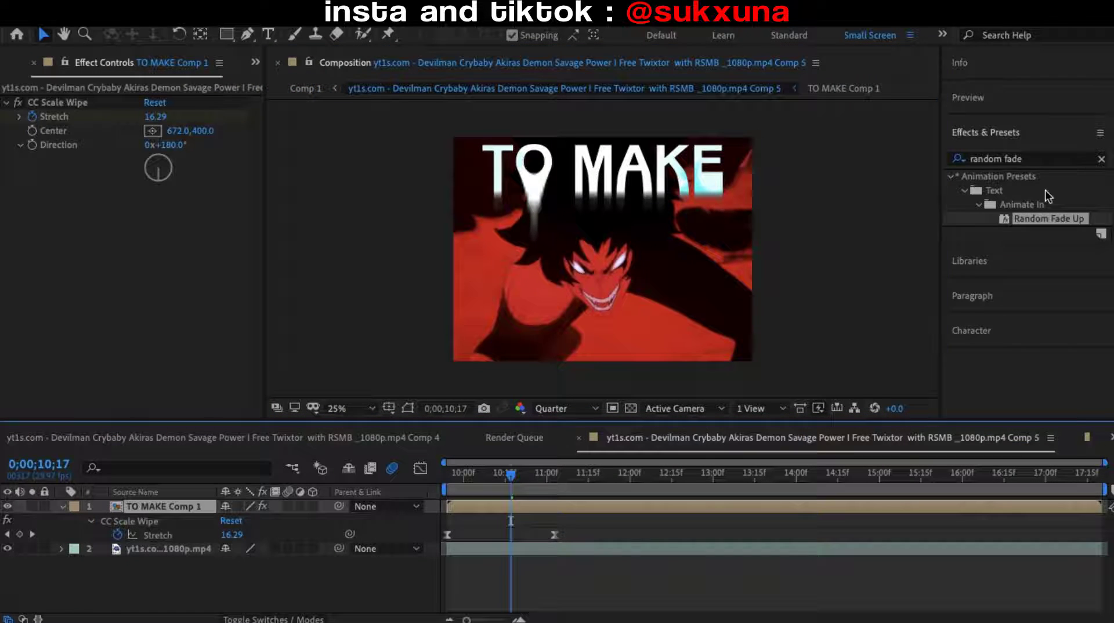
pyautogui.write('s_flic')
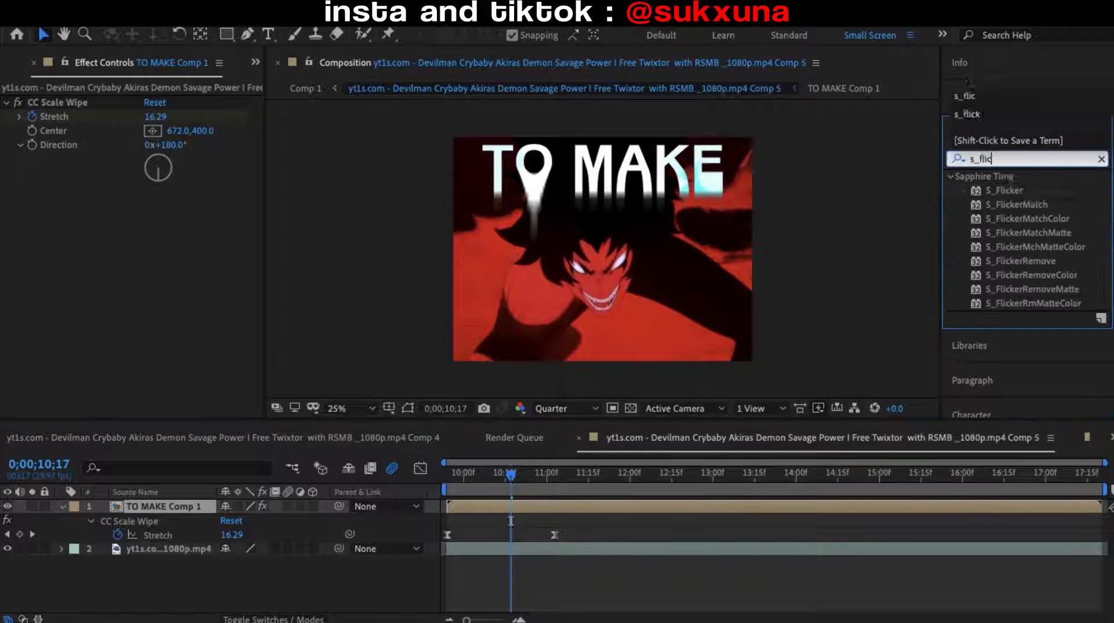
pyautogui.press('Home')
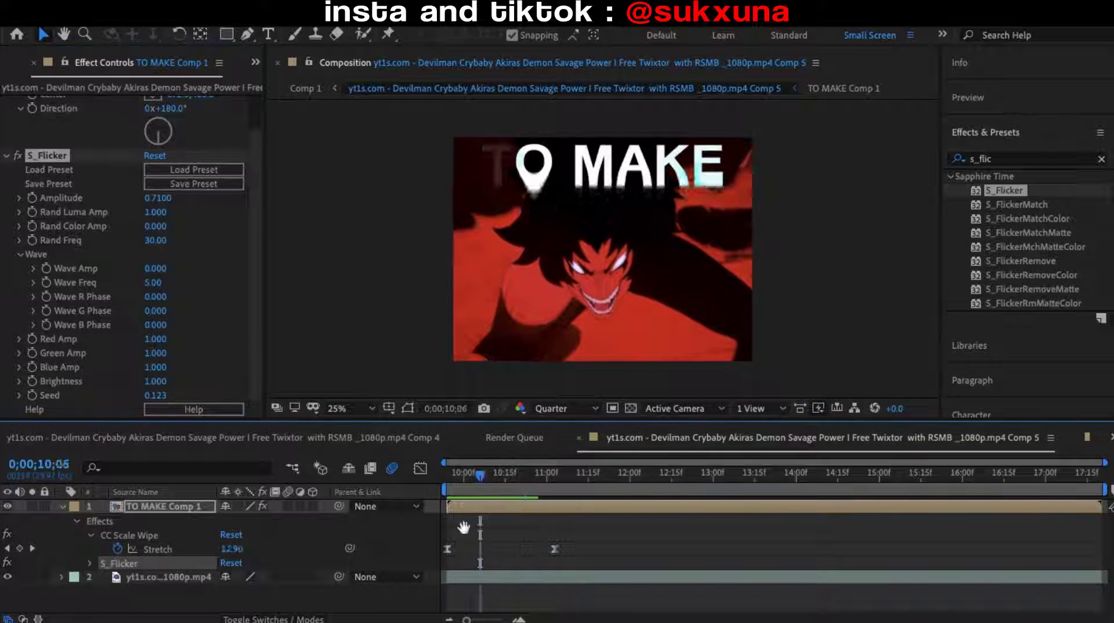
pyautogui.moveTo(456, 465); pyautogui.dragTo(531, 460)
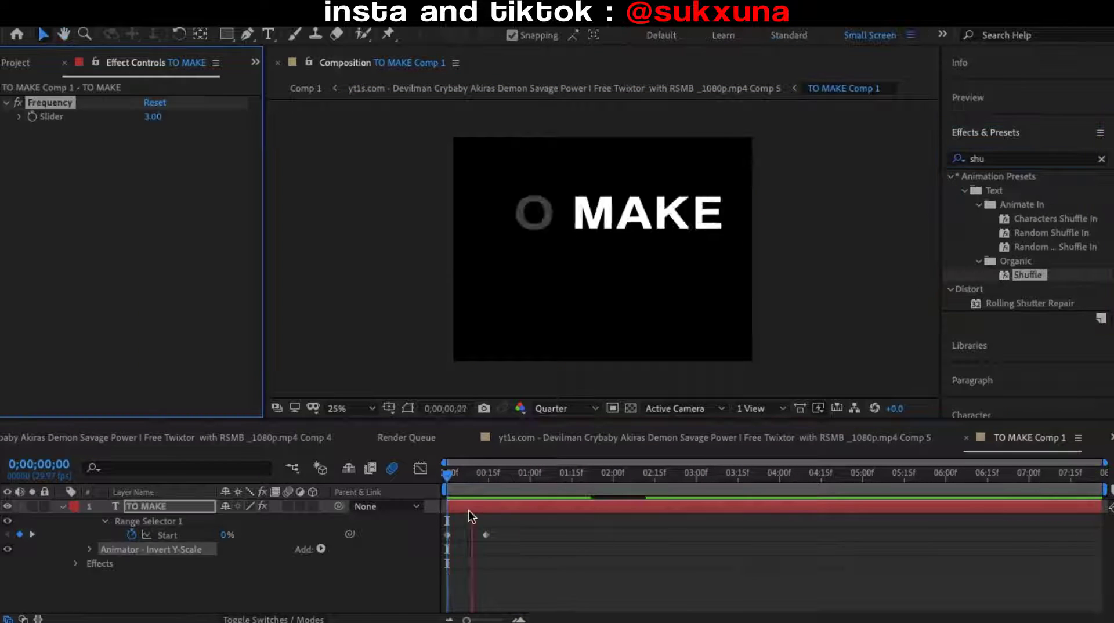
# Step: In Comp 5, set Rand Color Amp to 0.150 and keyframe X Position from 283.0 to 720.0
pyautogui.click(305, 89)
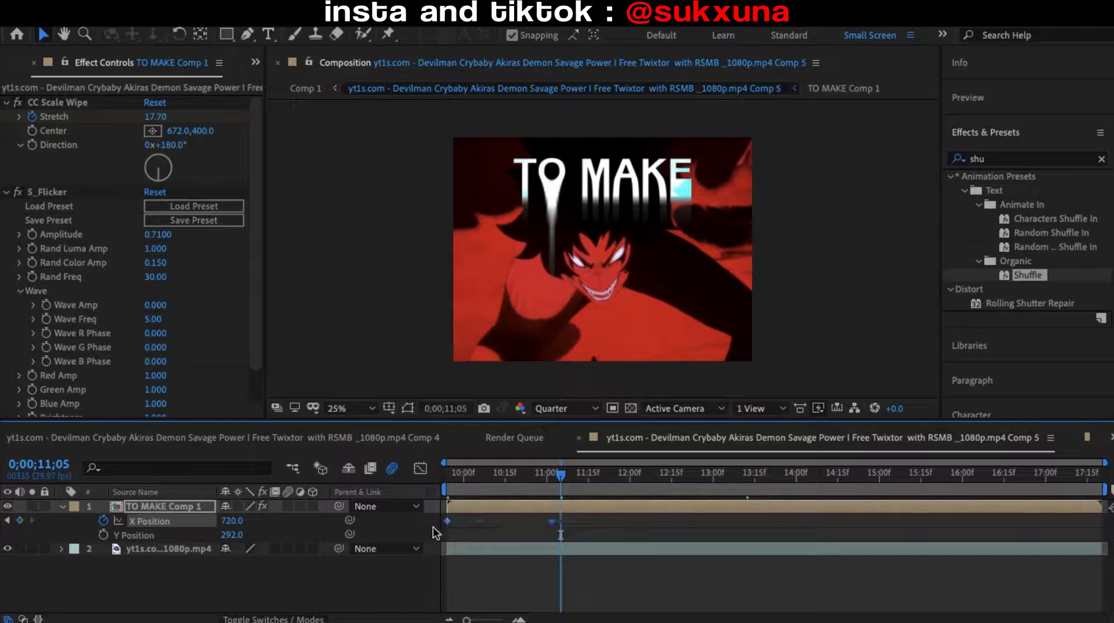
# Step: Ease the X Position curve, then return to the main Comp 1 at 0:00:09:06
pyautogui.click(420, 469)
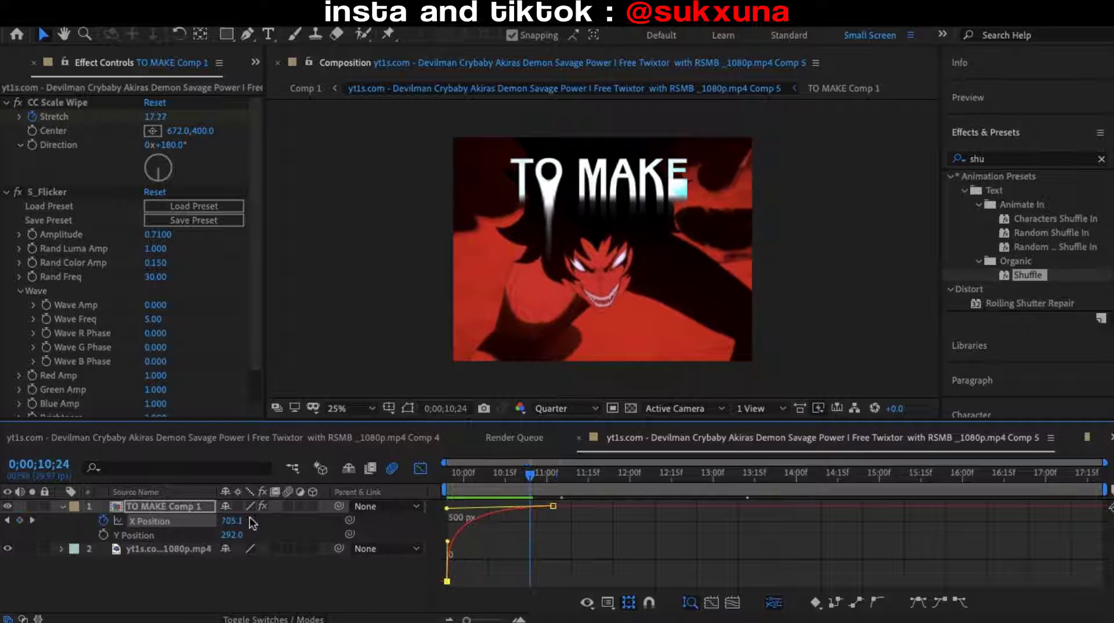
pyautogui.click(299, 506)
pyautogui.hotkey('shift', 'F3')
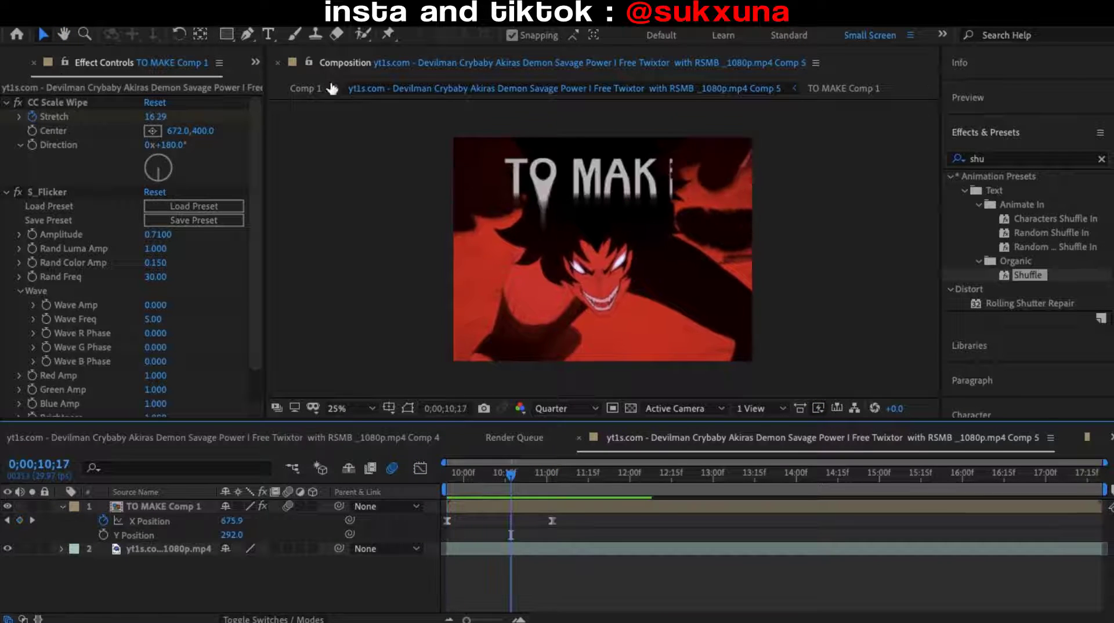
pyautogui.click(306, 89)
pyautogui.moveTo(636, 509)
pyautogui.mouseDown()
pyautogui.moveTo(611, 483)
pyautogui.moveTo(647, 514)
pyautogui.mouseUp()
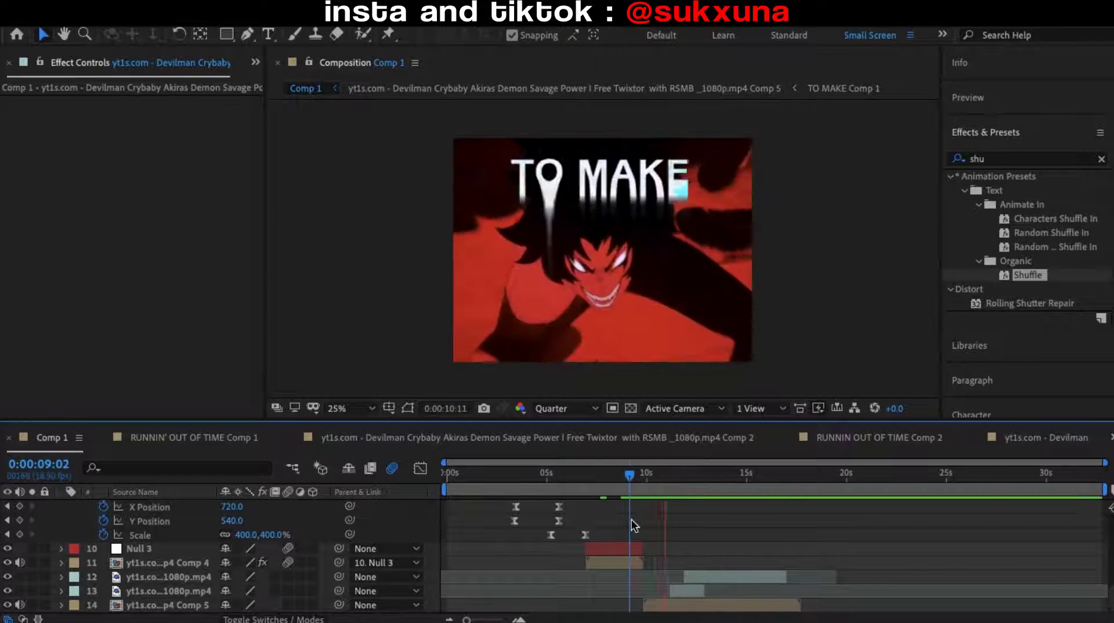
# Step: Apply S_DissolveGlow from an 's_dissol' search to the Comp 5 clip
pyautogui.tripleClick(1021, 158)
pyautogui.write('s_dissol')
pyautogui.scroll(-1, 526, 324)
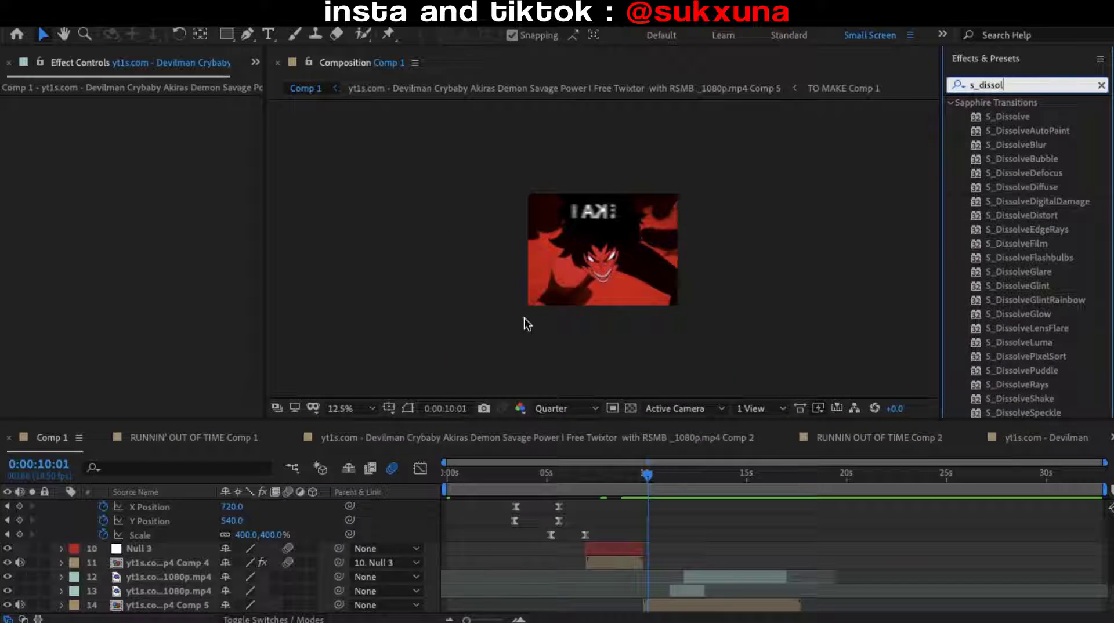
pyautogui.scroll(1, 526, 323)
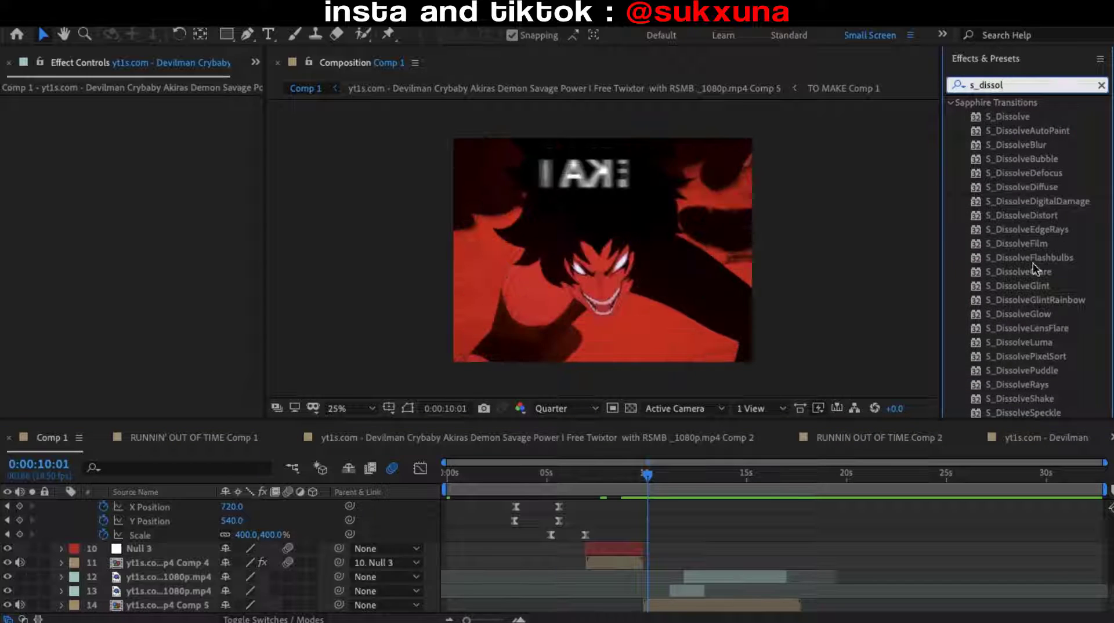
pyautogui.moveTo(1024, 314); pyautogui.dragTo(684, 604)
pyautogui.click(645, 487)
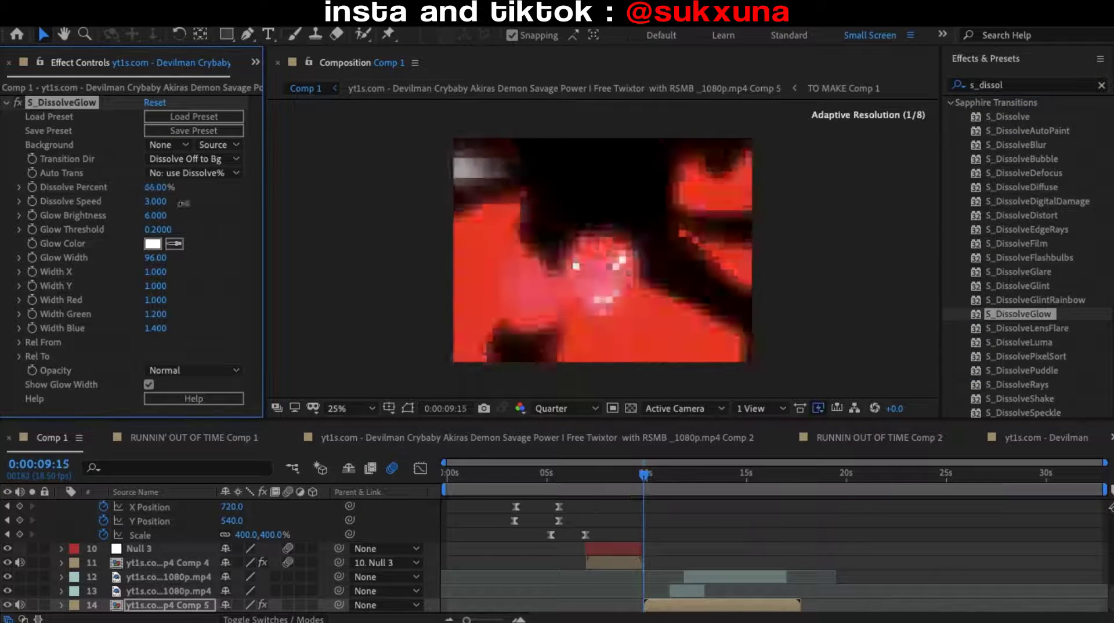
# Step: Keyframe Dissolve Percent from 100% down to 0% at 0:00:10:02 and preview the dissolve
pyautogui.moveTo(159, 187); pyautogui.dragTo(209, 187)
pyautogui.click(32, 187)
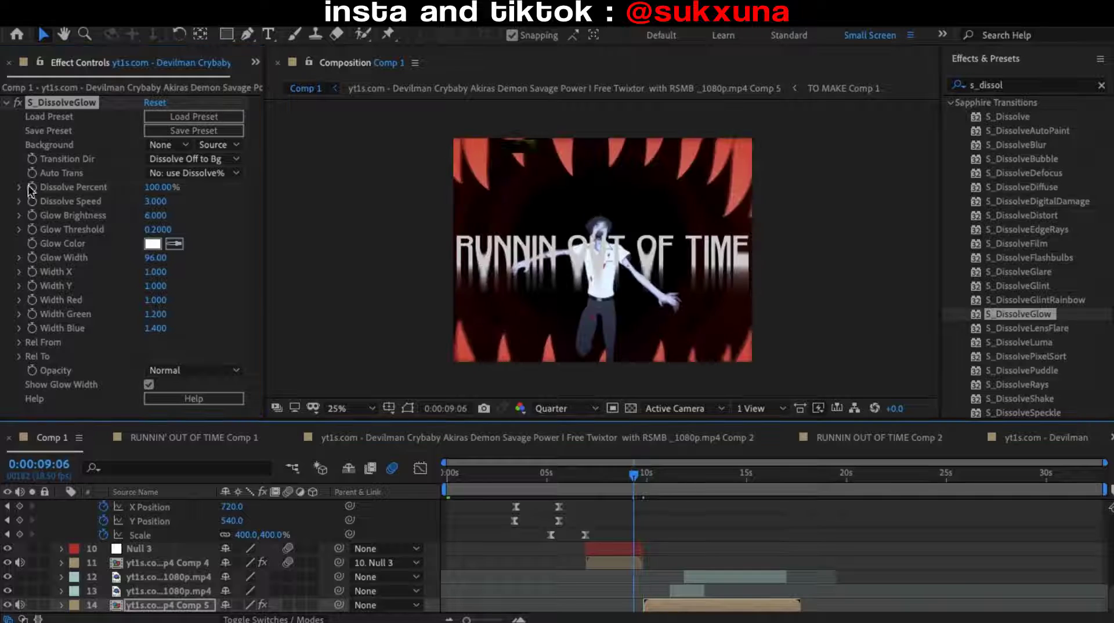
pyautogui.moveTo(644, 473); pyautogui.dragTo(651, 476)
pyautogui.moveTo(152, 190); pyautogui.dragTo(104, 190)
pyautogui.press('u')
pyautogui.moveTo(648, 475); pyautogui.dragTo(642, 502)
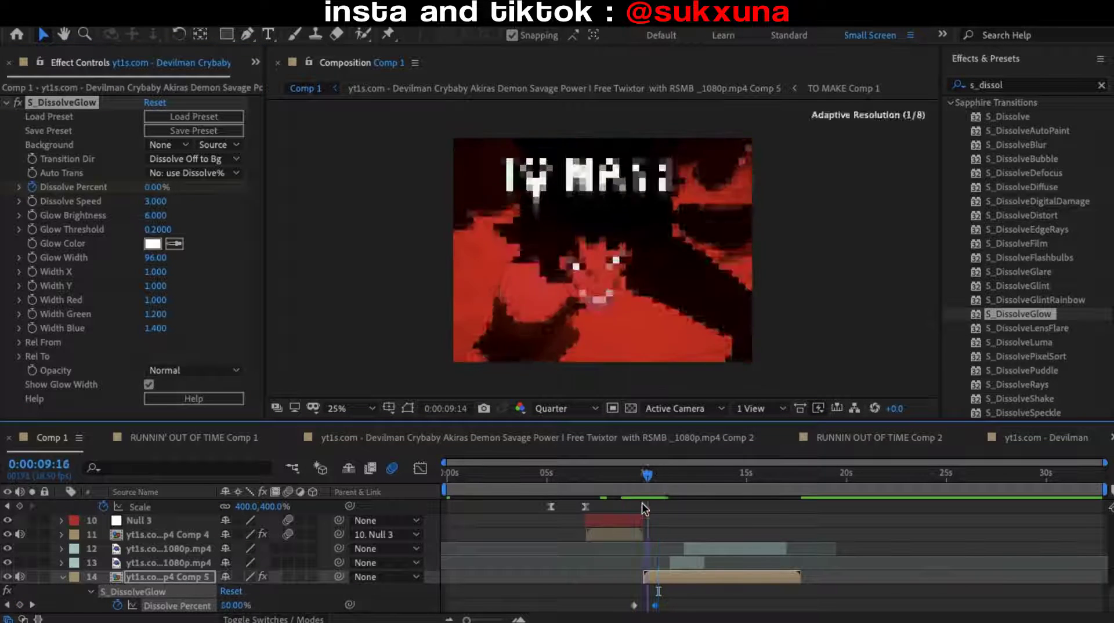
pyautogui.press('space')
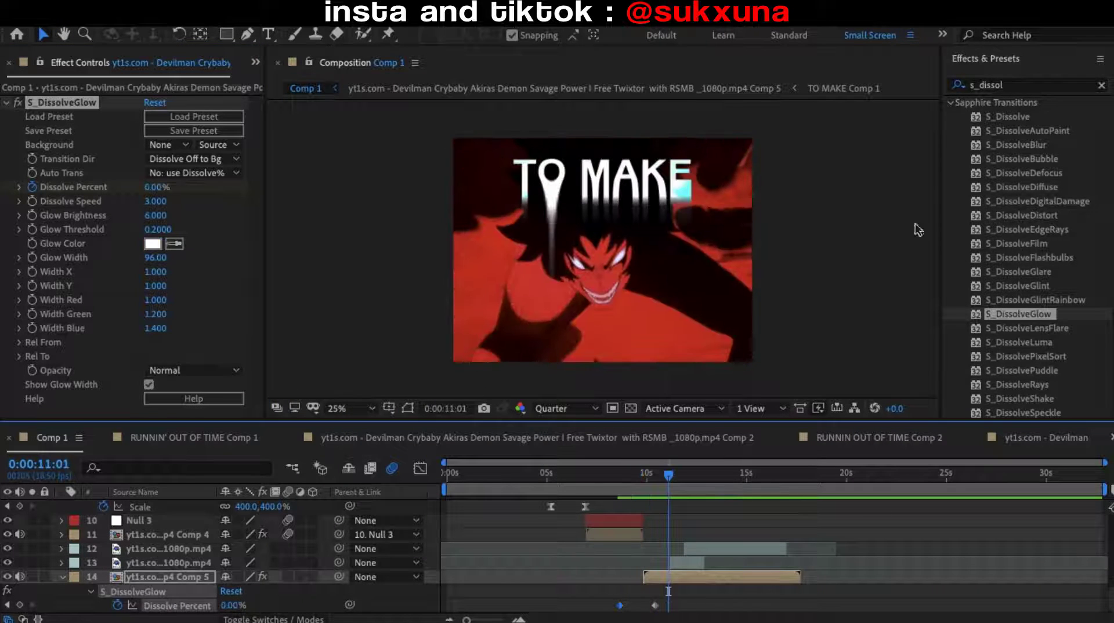
# Step: Add S_DissolvePixelSort to the clip as well
pyautogui.scroll(-4, 1027, 330)
pyautogui.doubleClick(1030, 245)
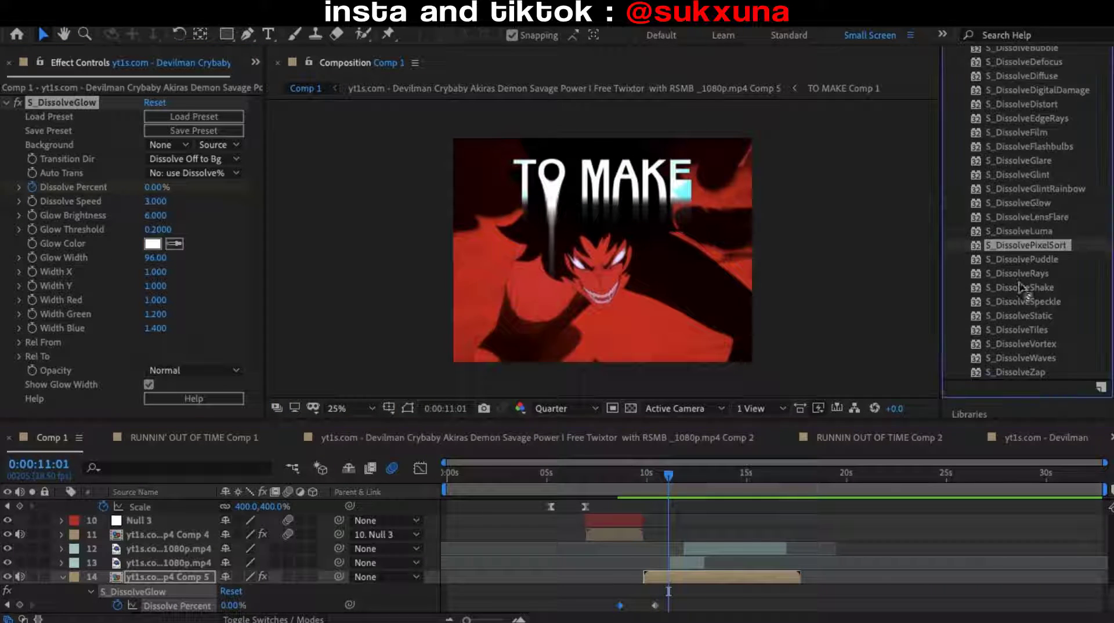
pyautogui.moveTo(653, 490)
pyautogui.mouseDown()
pyautogui.moveTo(645, 498)
pyautogui.moveTo(626, 477)
pyautogui.mouseUp()
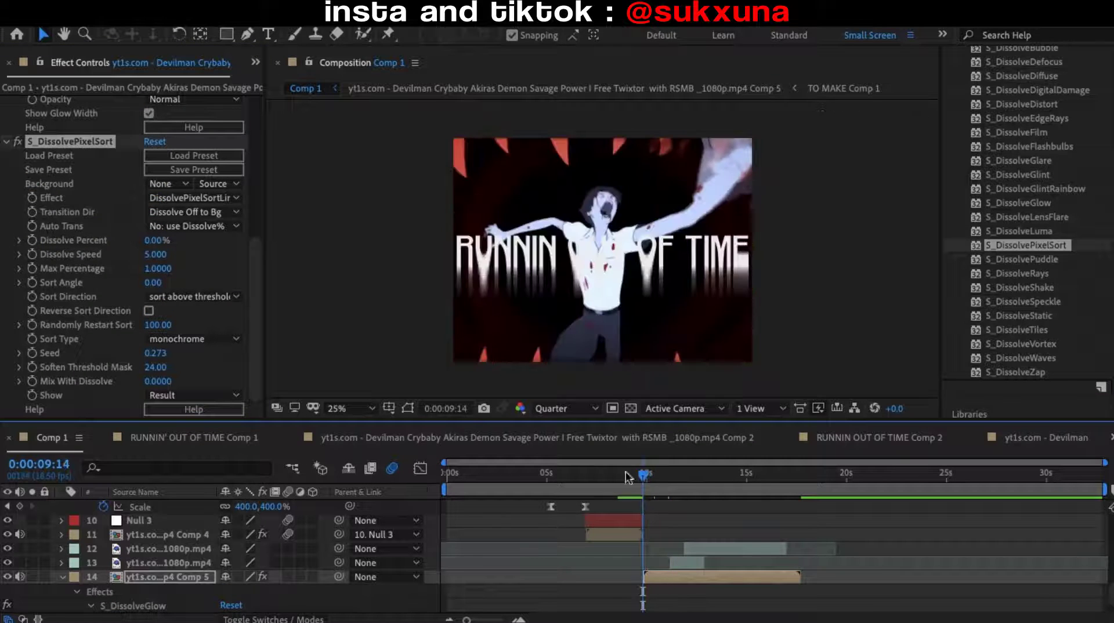
# Step: Keyframe S_DissolvePixelSort's Dissolve Percent down to 0% around 0:00:11:00
pyautogui.moveTo(168, 240); pyautogui.dragTo(220, 240)
pyautogui.scroll(-2, 657, 605)
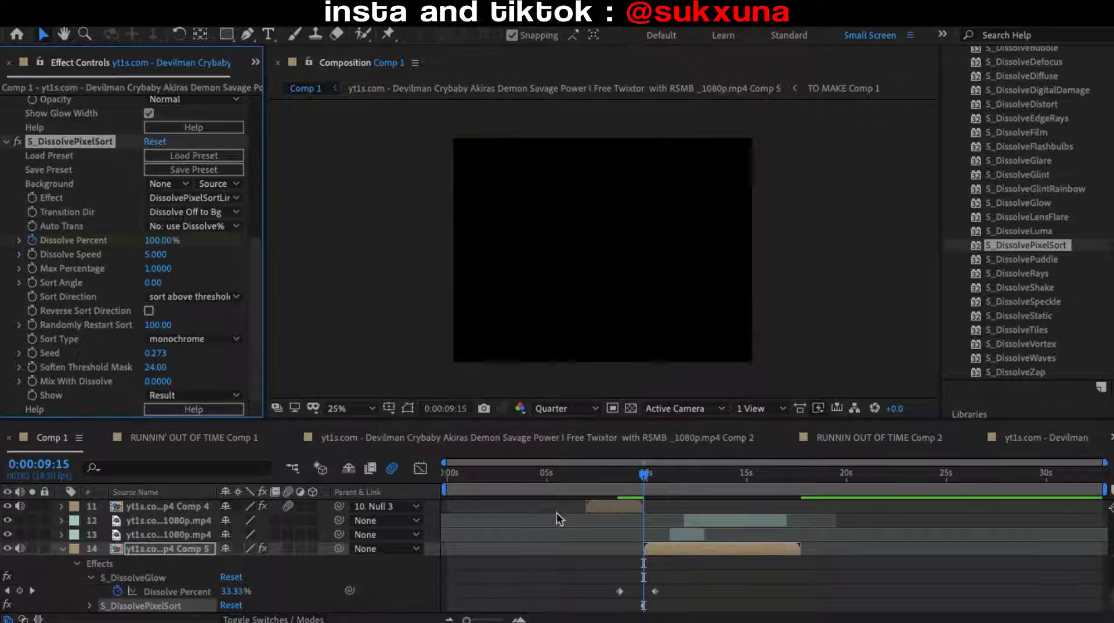
pyautogui.scroll(-1, 581, 551)
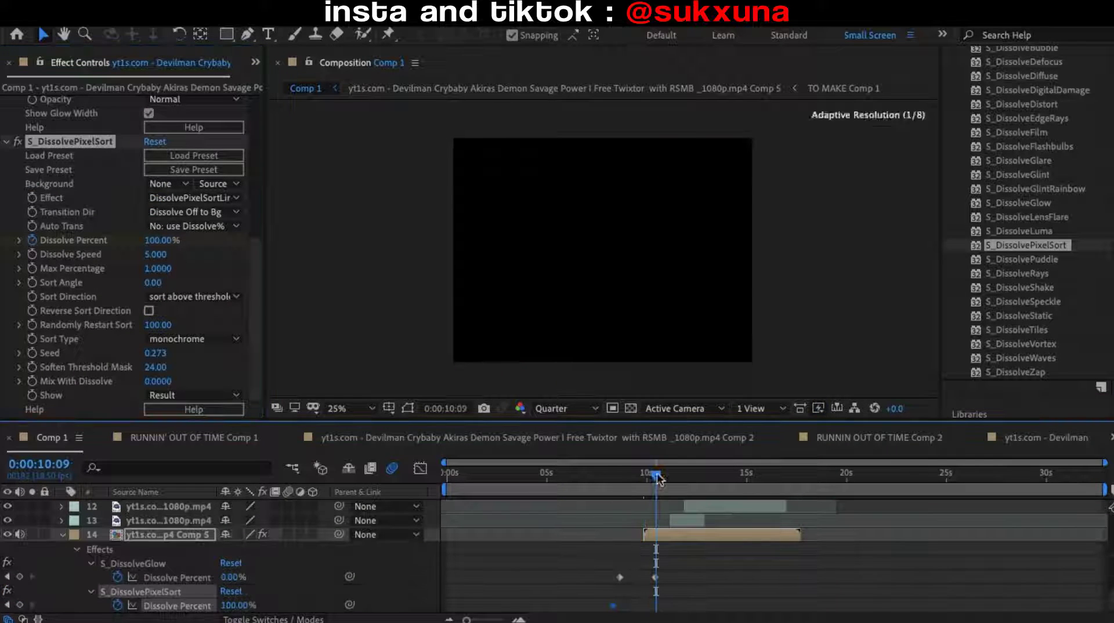
pyautogui.moveTo(656, 472); pyautogui.dragTo(645, 486)
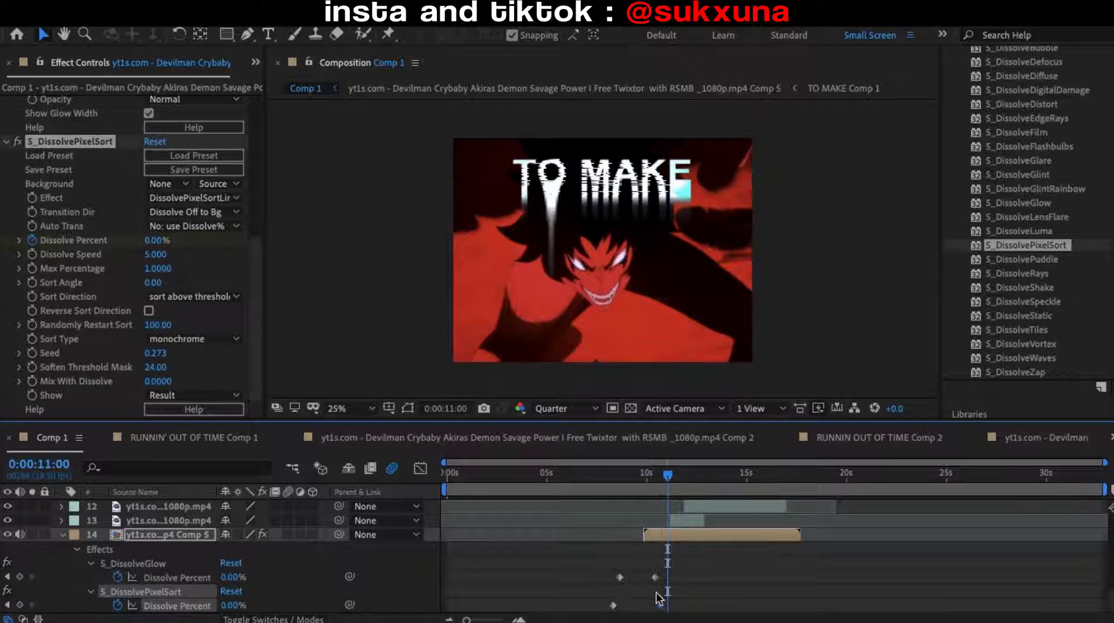
pyautogui.moveTo(666, 485); pyautogui.dragTo(668, 485)
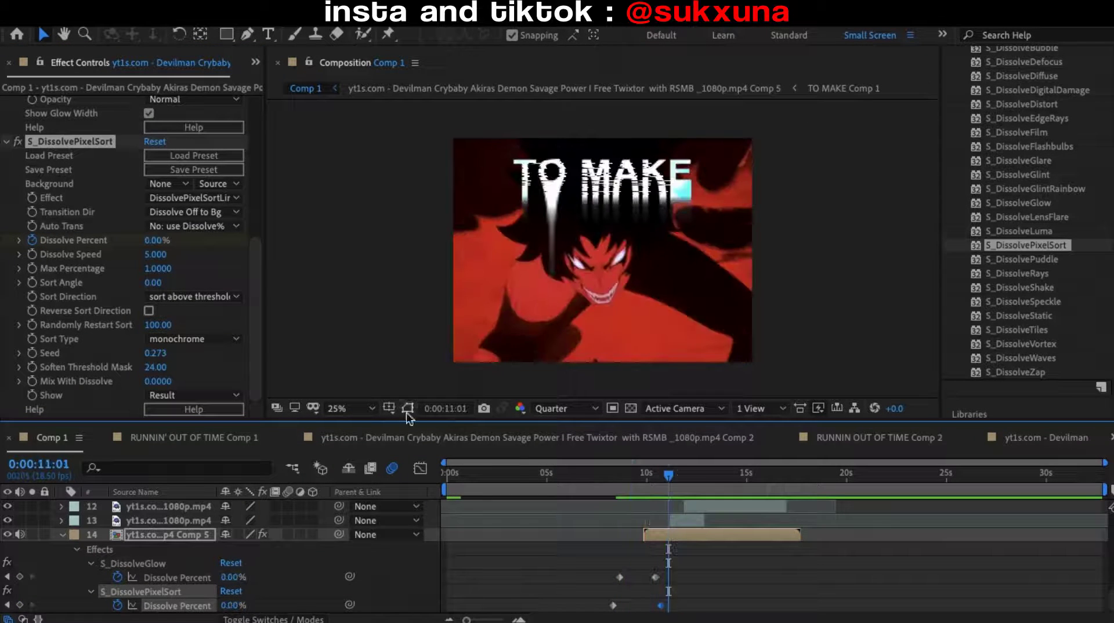
pyautogui.moveTo(156, 239); pyautogui.dragTo(45, 265)
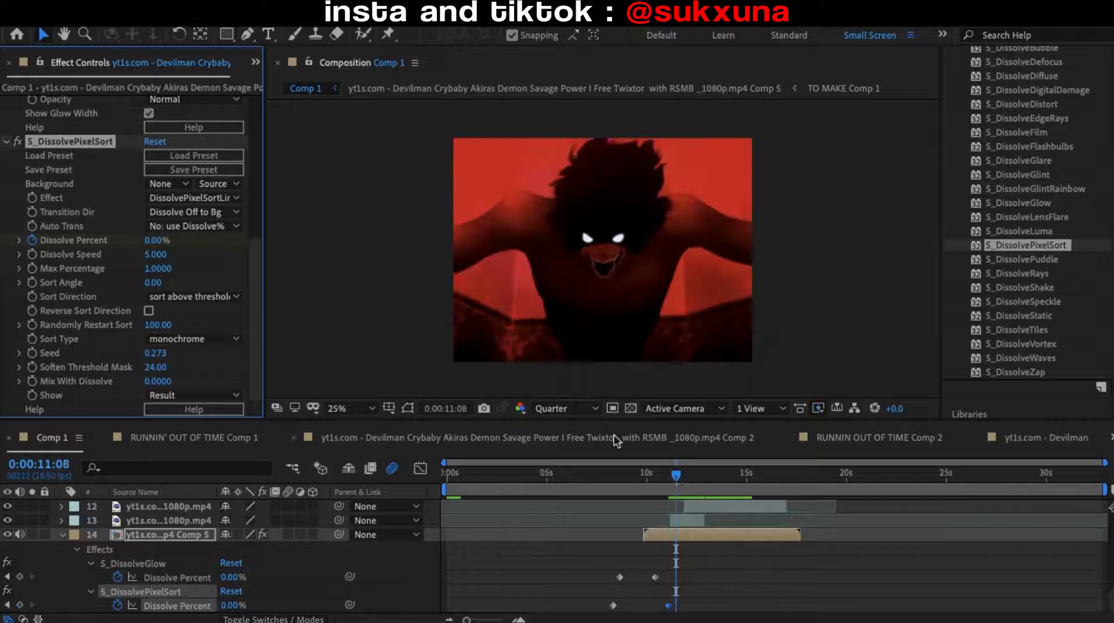
pyautogui.press('j')
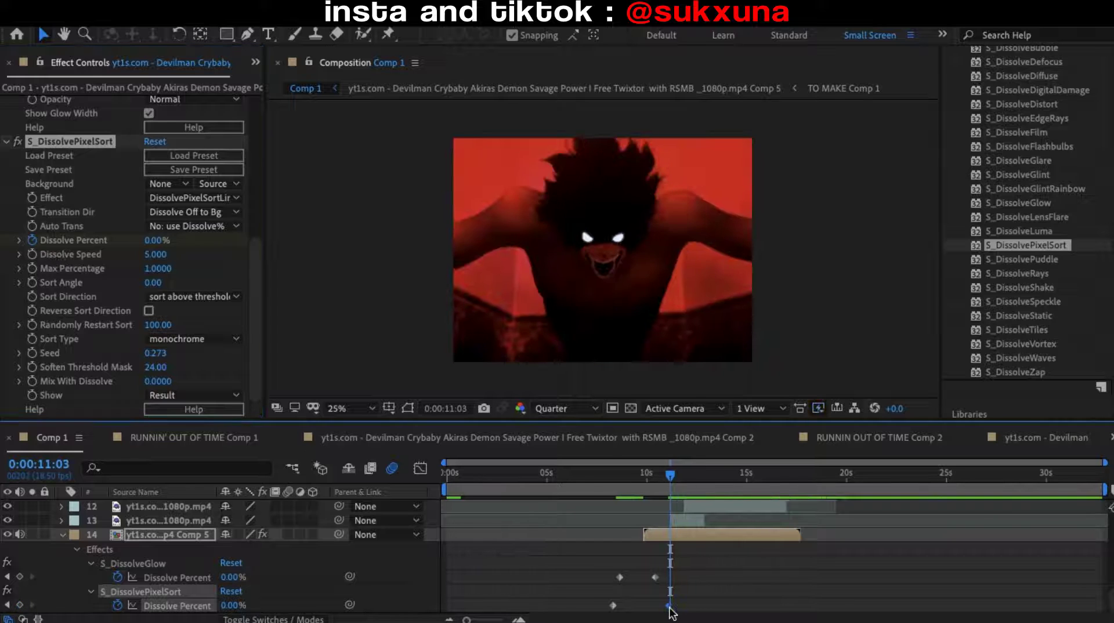
# Step: Scrub through the pixel-sort dissolve into the TO MAKE shot to preview it
pyautogui.moveTo(622, 487); pyautogui.dragTo(656, 488)
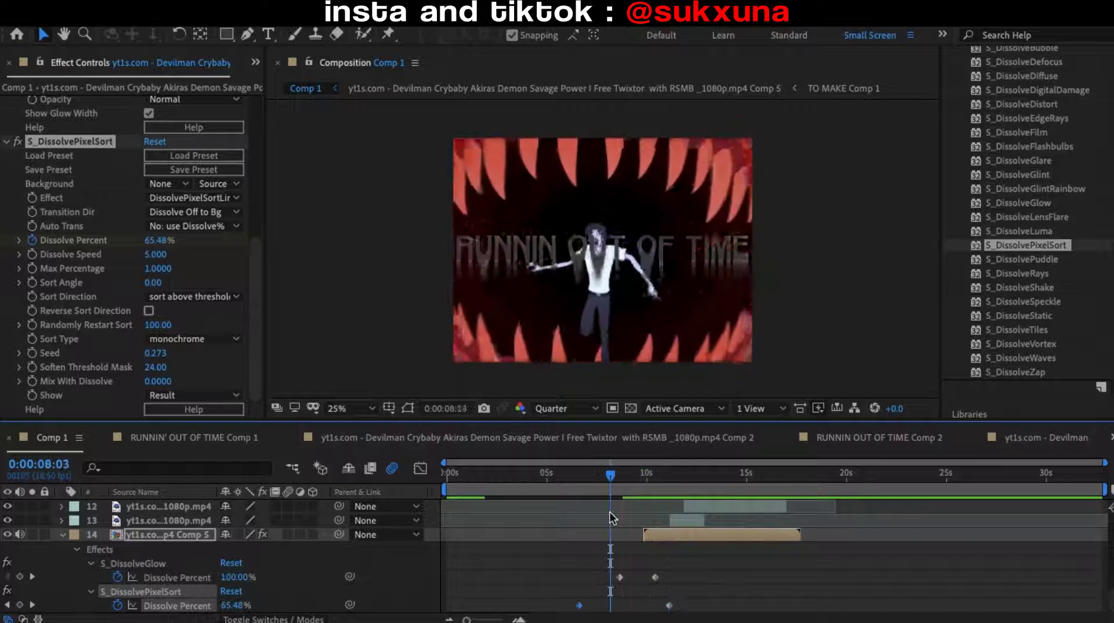
pyautogui.moveTo(611, 516); pyautogui.dragTo(676, 502)
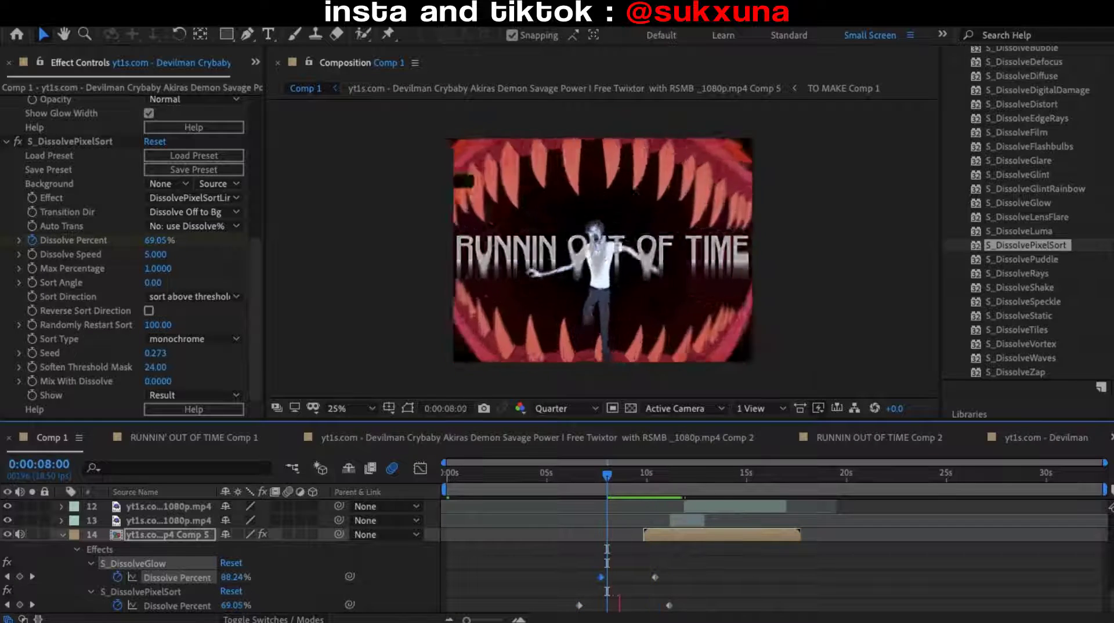
pyautogui.moveTo(619, 517); pyautogui.dragTo(616, 521)
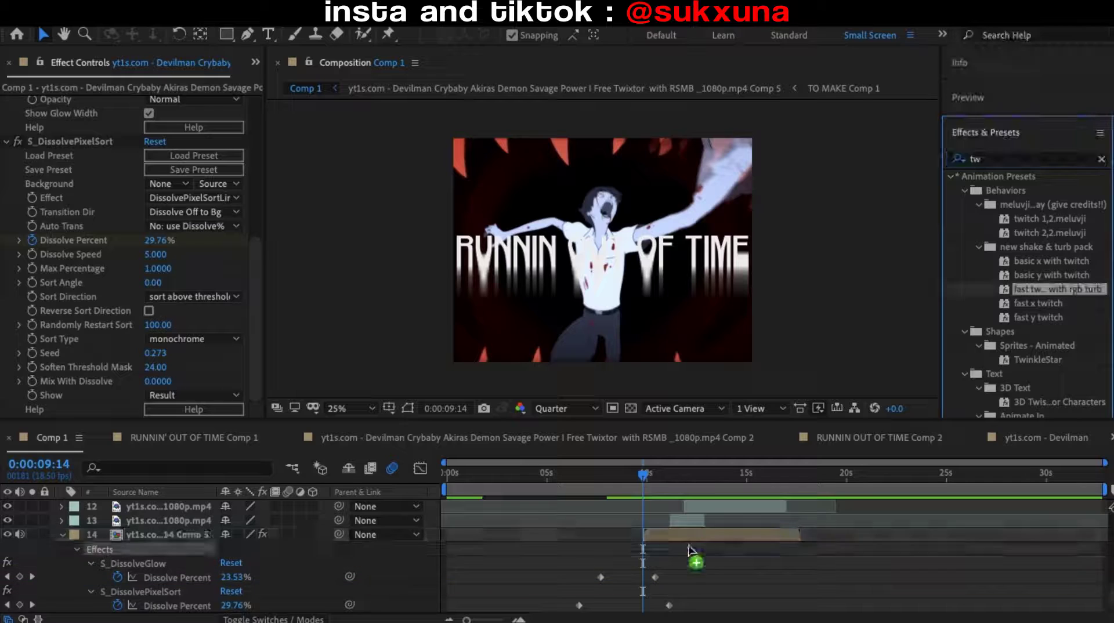
# Step: Inspect the TO MAKE clip's Scale animation from 400% to 101% in the Graph Editor
pyautogui.moveTo(648, 511); pyautogui.dragTo(641, 509)
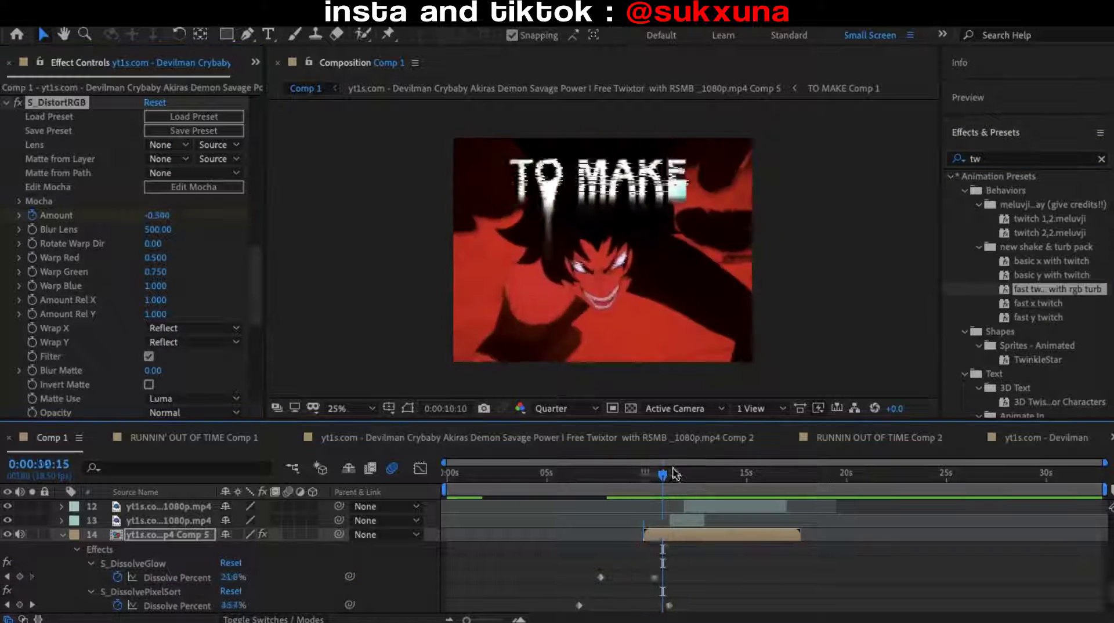
pyautogui.moveTo(674, 474); pyautogui.dragTo(628, 517)
pyautogui.scroll(1, 624, 527)
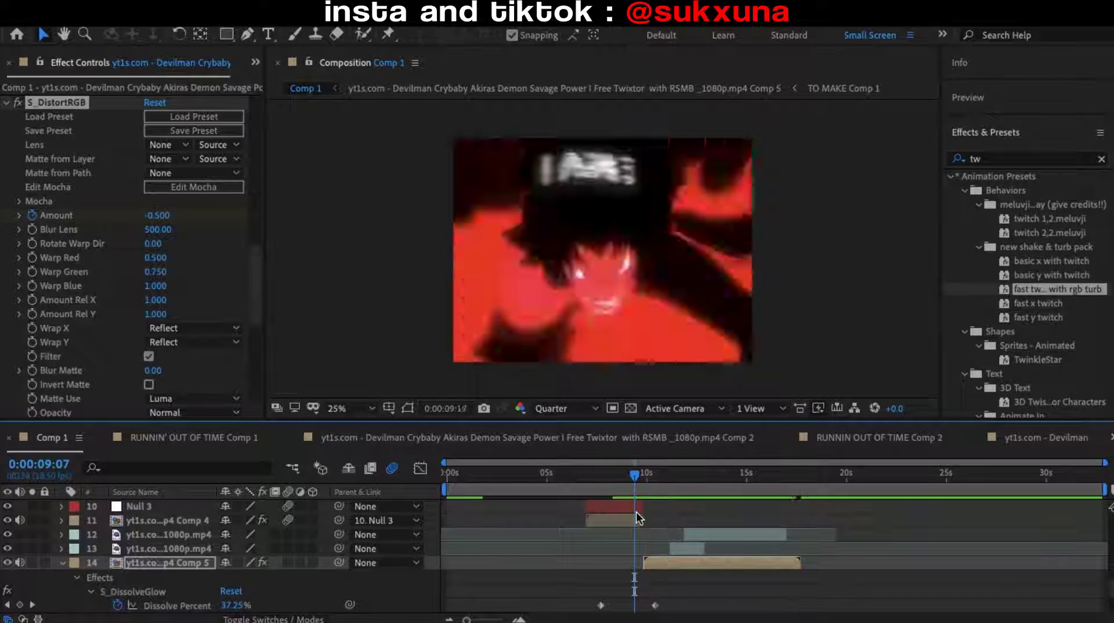
pyautogui.press('s')
pyautogui.moveTo(636, 511); pyautogui.dragTo(672, 510)
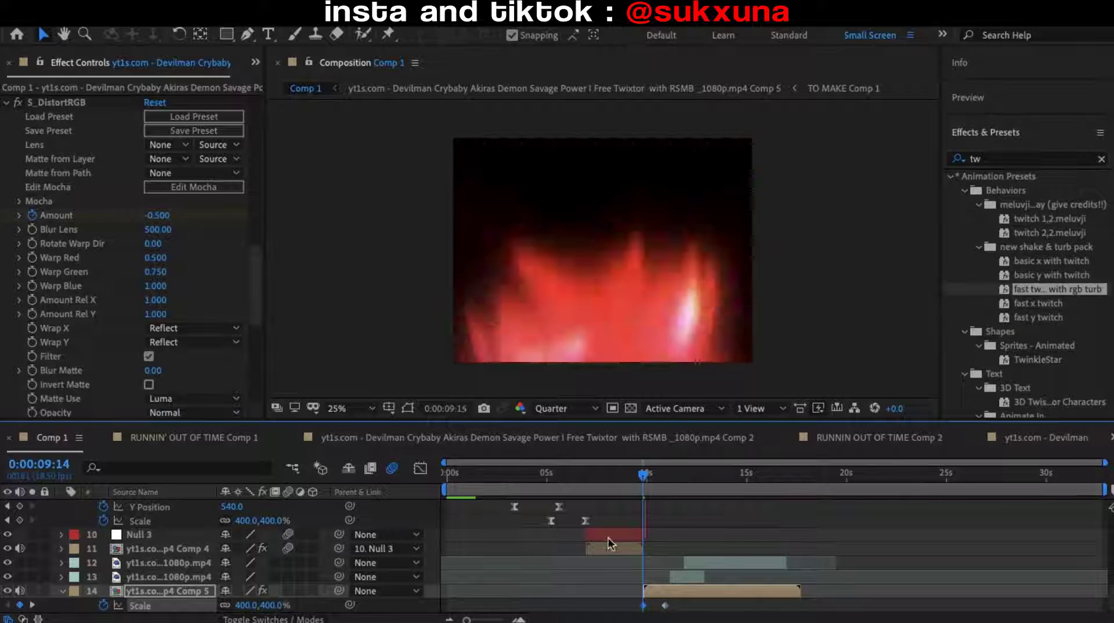
pyautogui.hotkey('shift', 'F3')
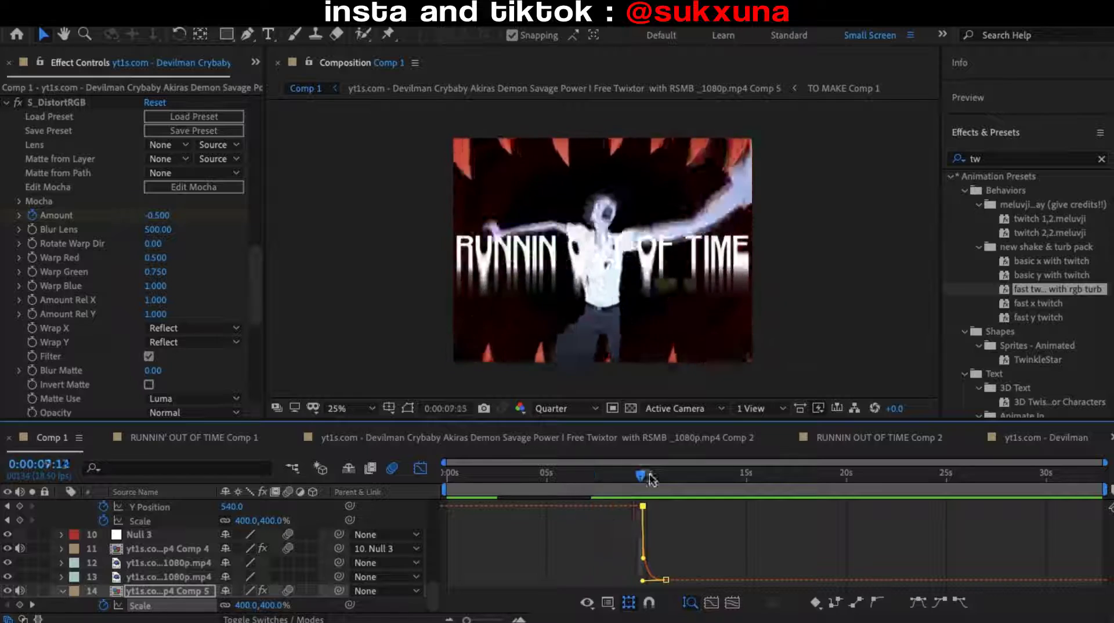
pyautogui.hotkey('shift', 'F3')
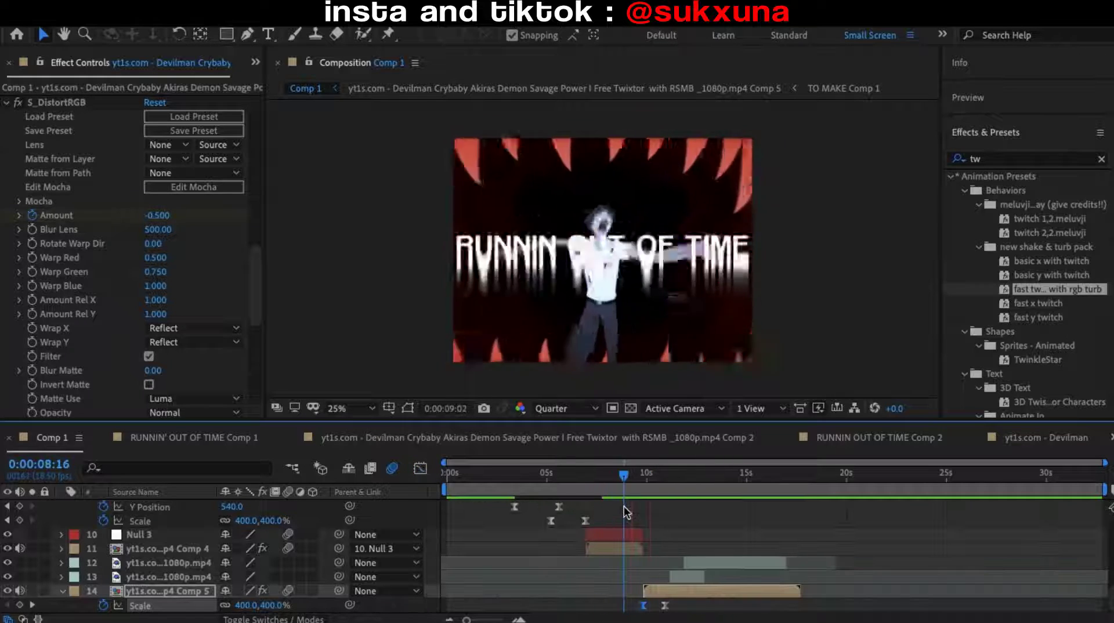
# Step: Apply uni.Glitch to the clip and open its preset dashboard
pyautogui.moveTo(587, 475); pyautogui.dragTo(622, 474)
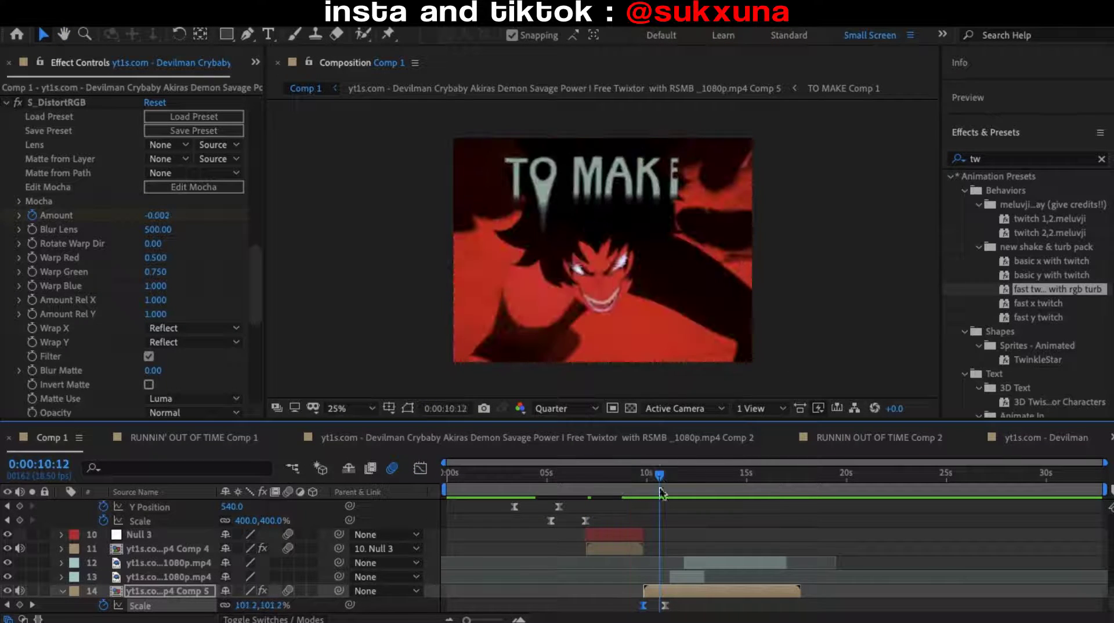
pyautogui.click(1021, 159)
pyautogui.write('uni.gl')
pyautogui.doubleClick(1019, 247)
pyautogui.click(132, 192)
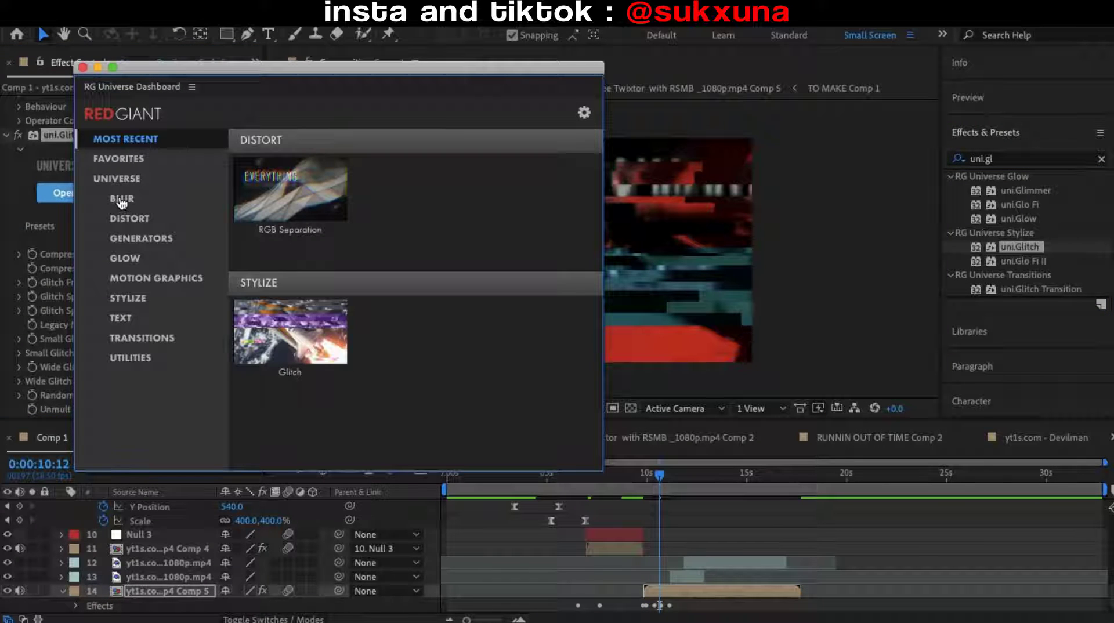
# Step: Apply the Color Loss glitch preset from the Glitch collection
pyautogui.click(284, 342)
pyautogui.scroll(-5, 183, 348)
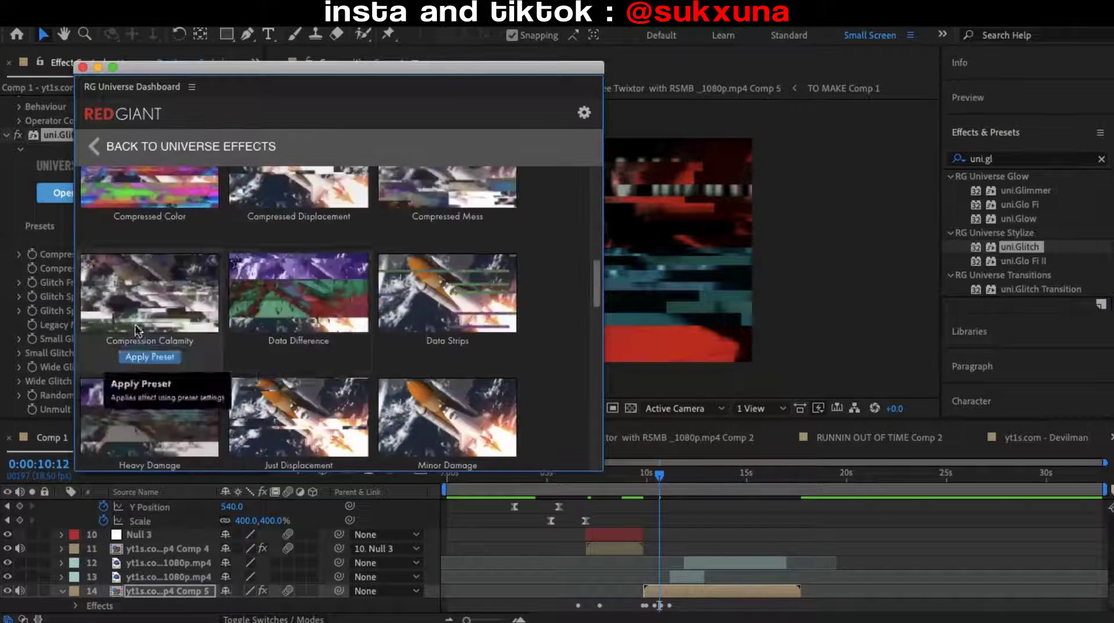
pyautogui.scroll(-3, 183, 352)
pyautogui.scroll(5, 174, 324)
pyautogui.click(139, 281)
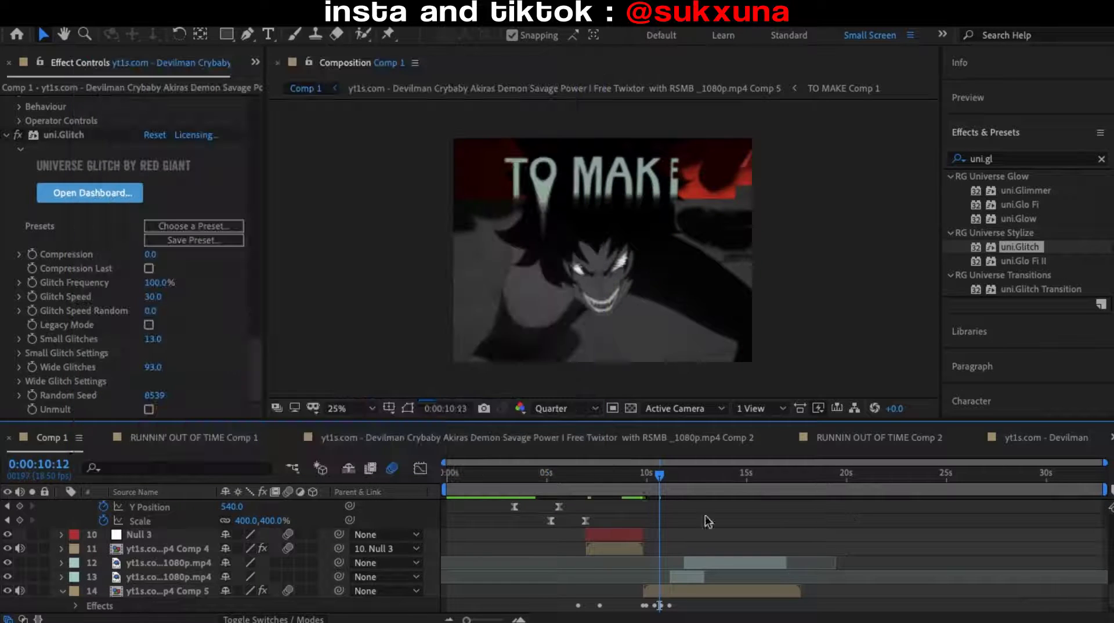
# Step: Set Glitch Frequency to 48% and preview the glitch around the cut
pyautogui.moveTo(689, 471); pyautogui.dragTo(640, 497)
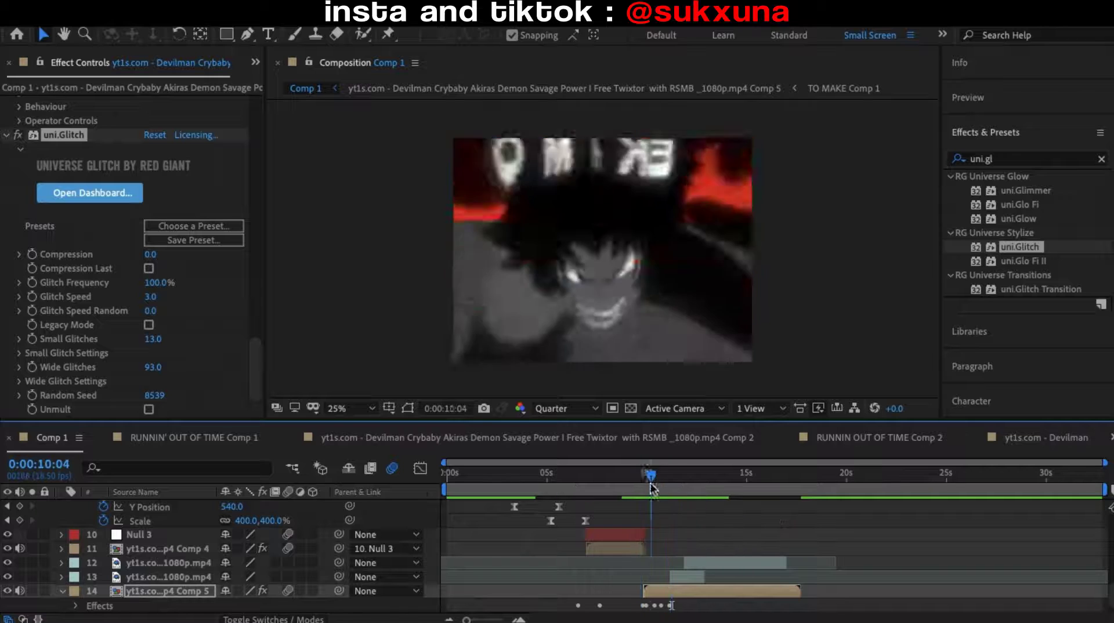
pyautogui.click(157, 283)
pyautogui.write('48')
pyautogui.press('Return')
pyautogui.click(682, 480)
pyautogui.moveTo(680, 479)
pyautogui.mouseDown()
pyautogui.moveTo(632, 503)
pyautogui.moveTo(673, 505)
pyautogui.mouseUp()
pyautogui.click(176, 292)
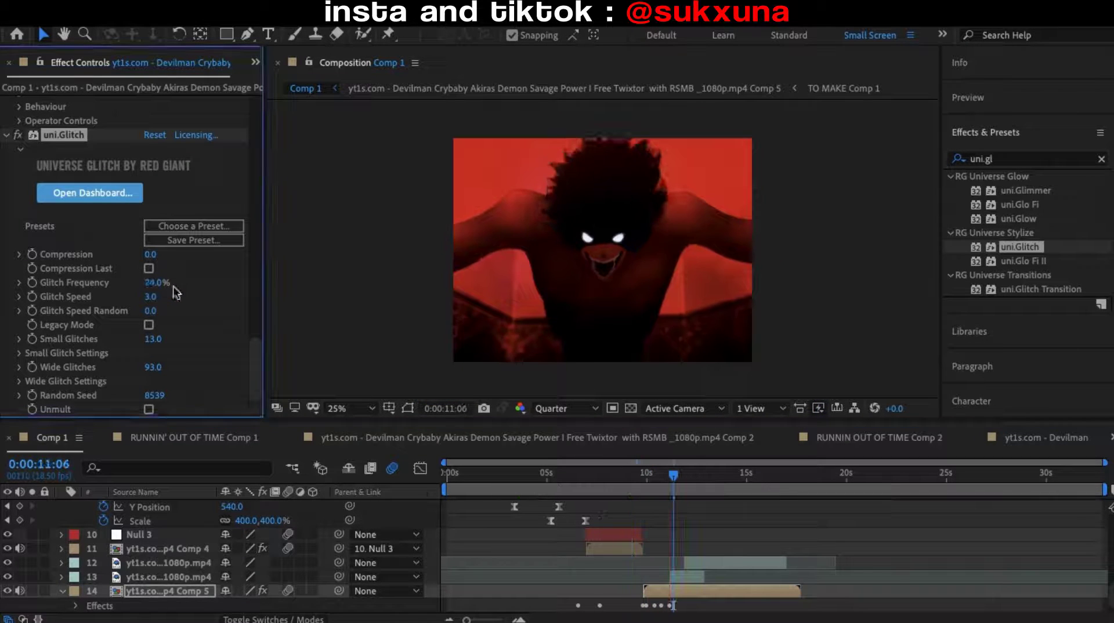
pyautogui.click(634, 471)
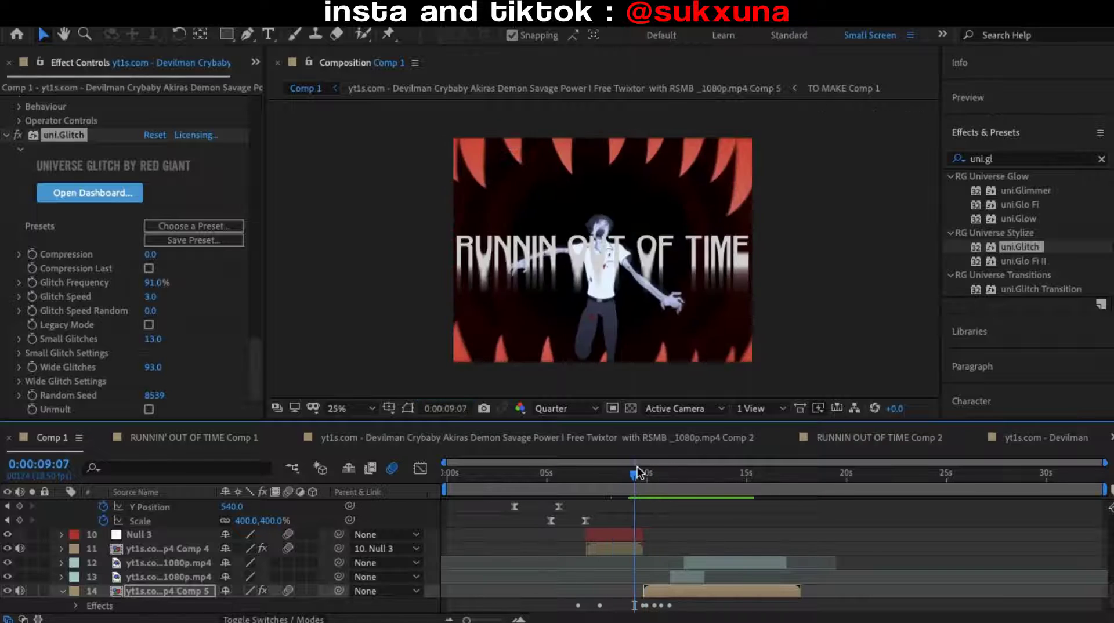
pyautogui.click(638, 529)
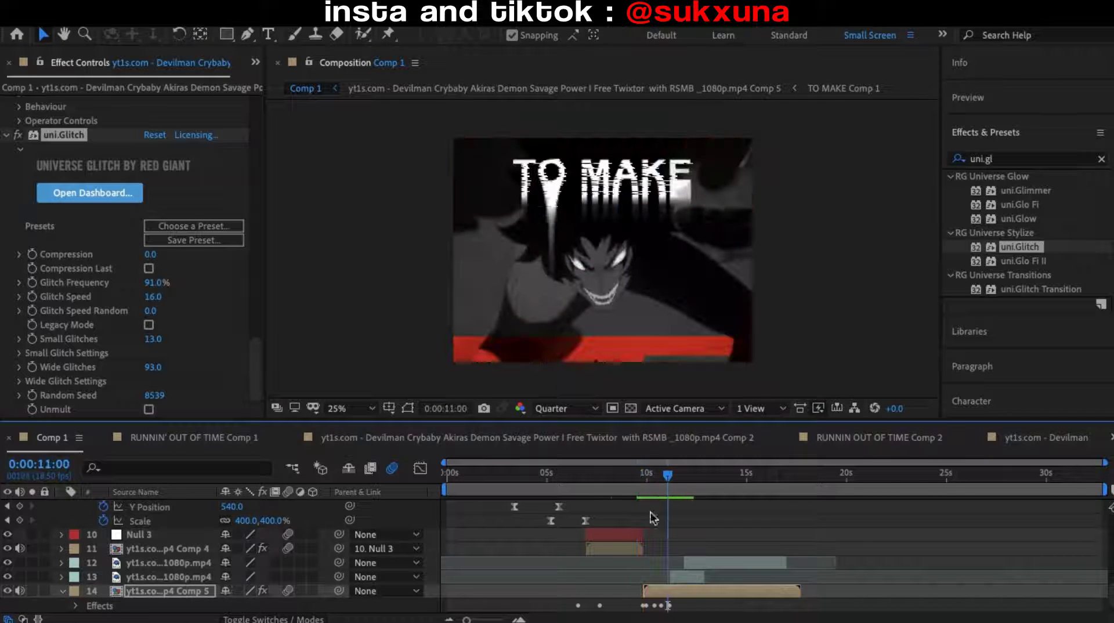
# Step: Replace it with the Minor Damage glitch preset and check the cut at 0:00:09:00
pyautogui.click(90, 193)
pyautogui.click(271, 326)
pyautogui.scroll(-10, 437, 332)
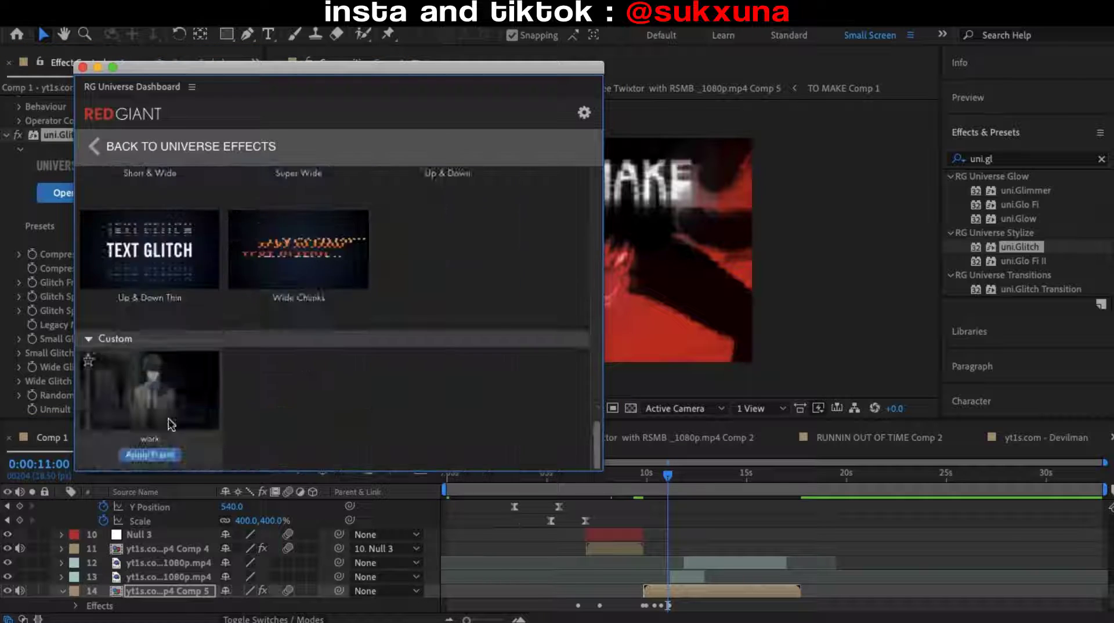
pyautogui.scroll(3, 438, 333)
pyautogui.scroll(5, 436, 337)
pyautogui.click(455, 290)
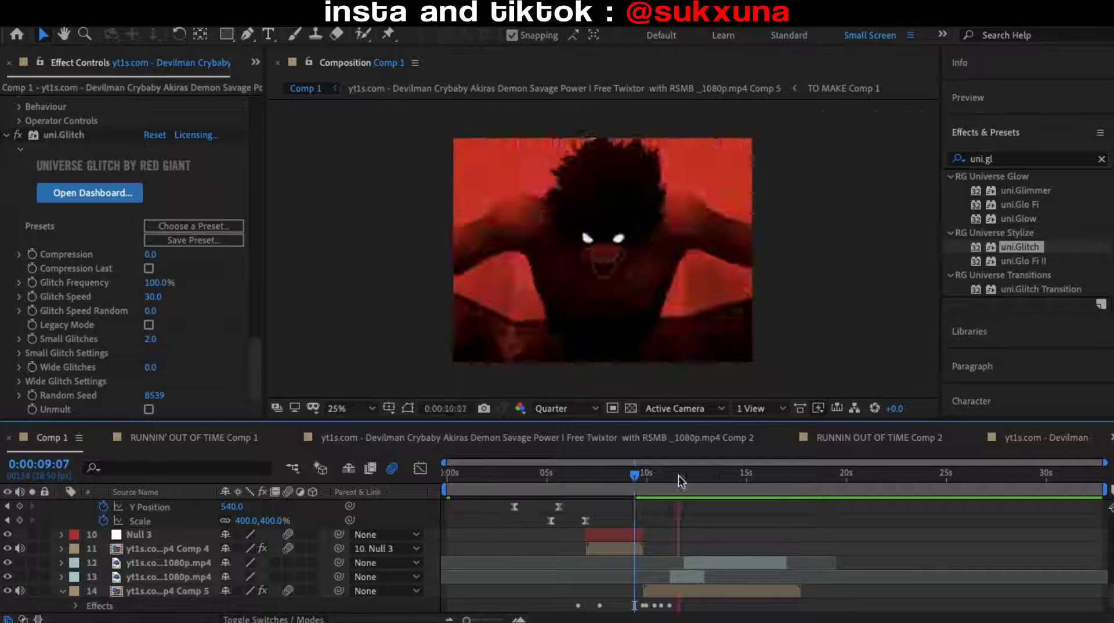
pyautogui.moveTo(678, 475)
pyautogui.mouseDown()
pyautogui.moveTo(627, 518)
pyautogui.moveTo(639, 494)
pyautogui.mouseUp()
# Step: Apply S_DissolveLuma to the RUNNIN OUT OF TIME clip
pyautogui.click(615, 548)
pyautogui.click(1021, 158)
pyautogui.write('s_dissolveluma')
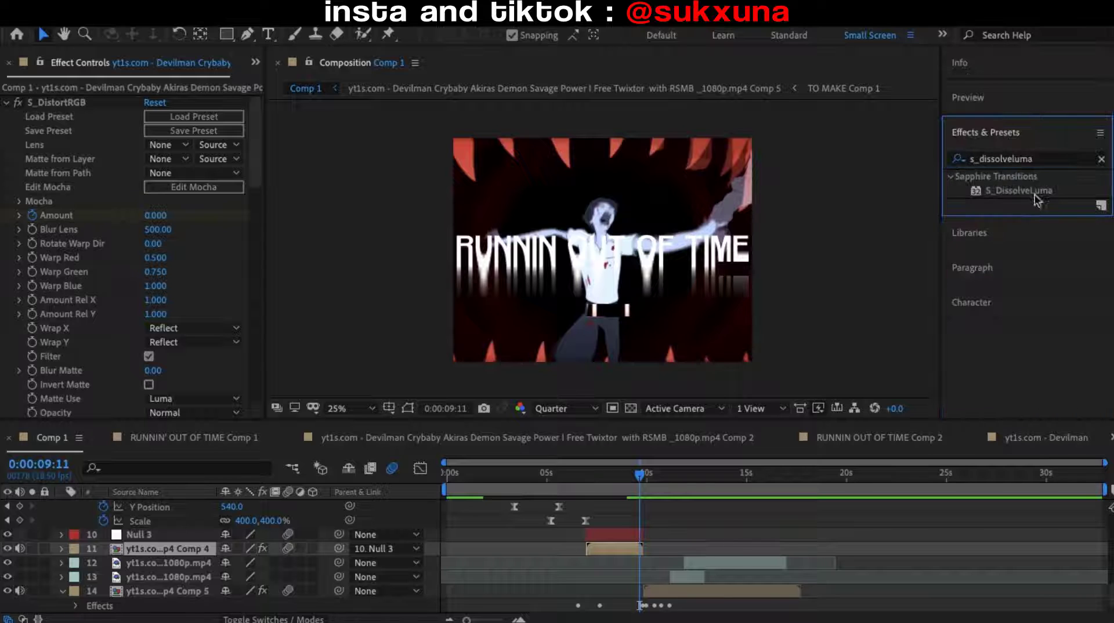
pyautogui.moveTo(1024, 191); pyautogui.dragTo(183, 383)
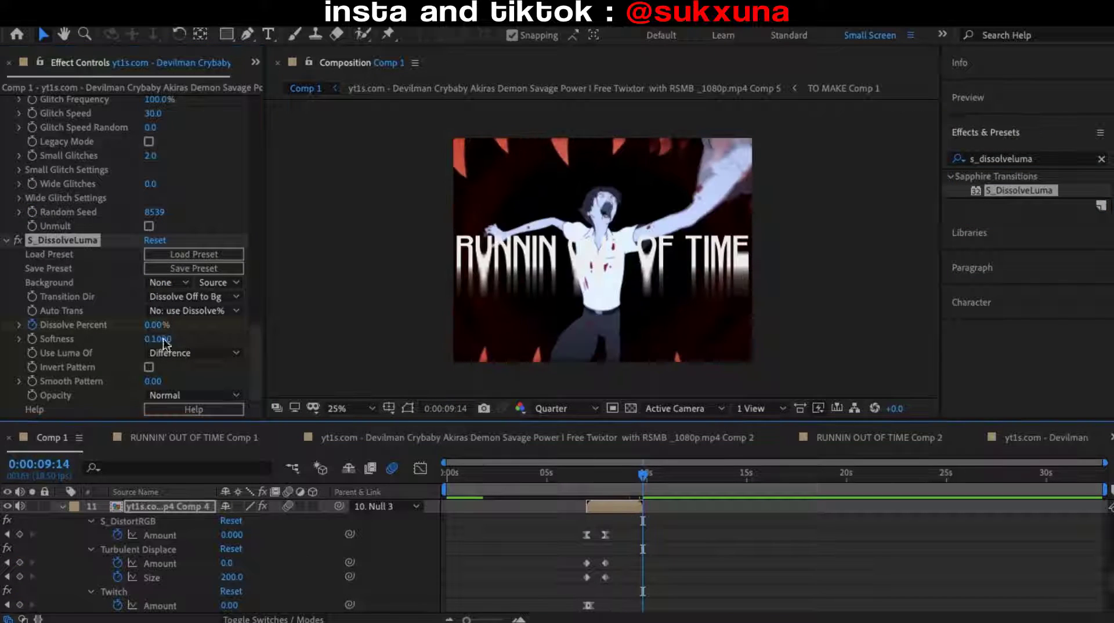
pyautogui.scroll(-3, 645, 527)
# Step: Keyframe Dissolve Percent from 0% to 100% and play the edit back to check it
pyautogui.click(623, 487)
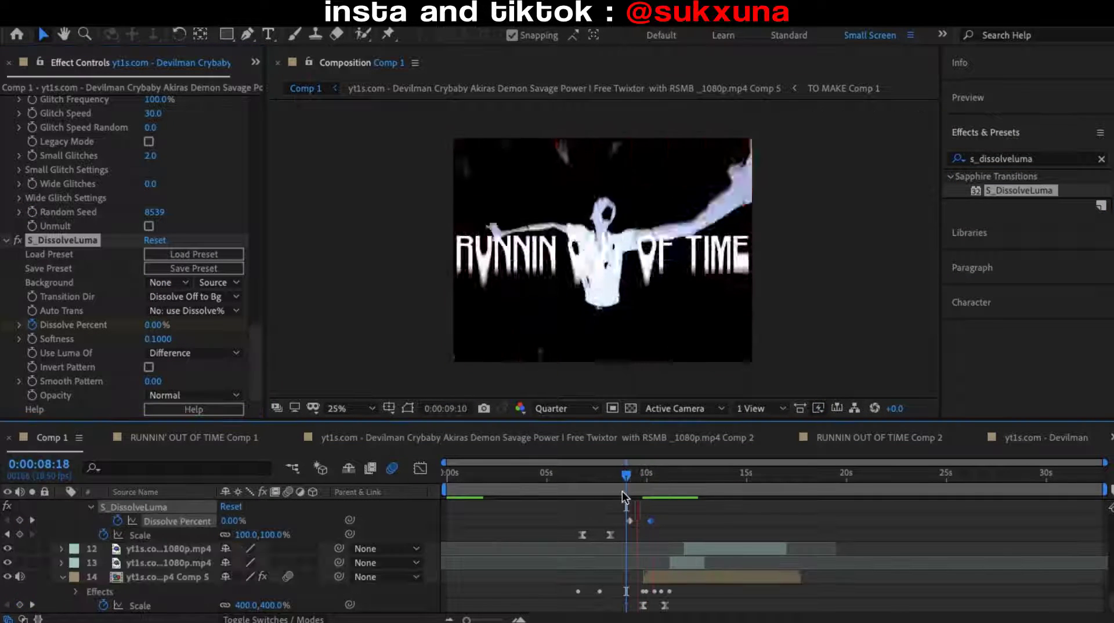
pyautogui.moveTo(637, 514); pyautogui.dragTo(631, 529)
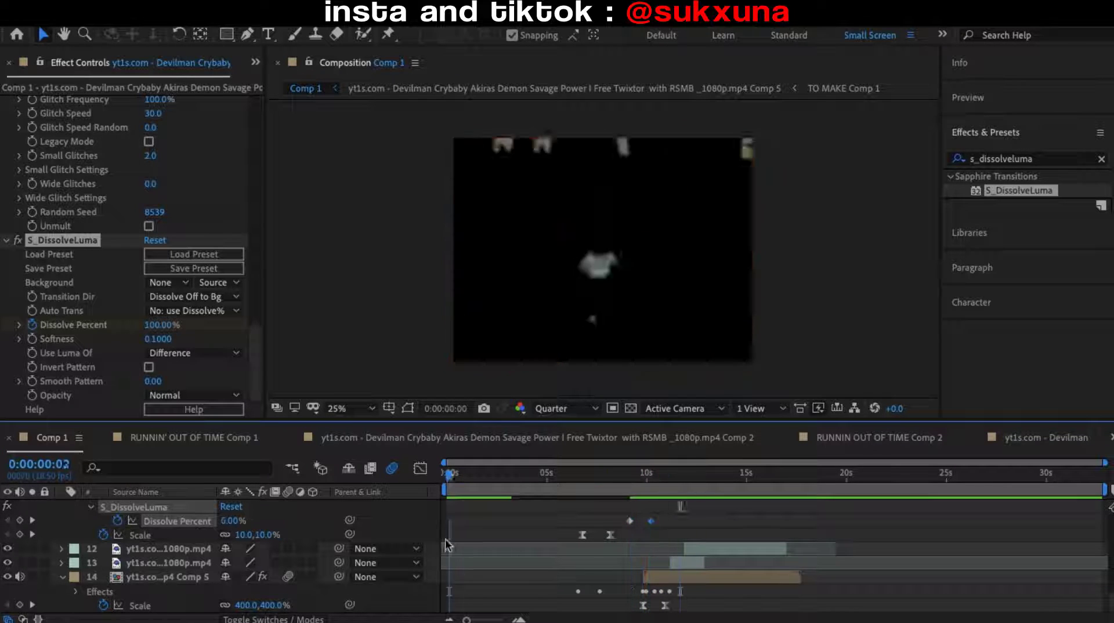
pyautogui.moveTo(448, 545); pyautogui.dragTo(664, 512)
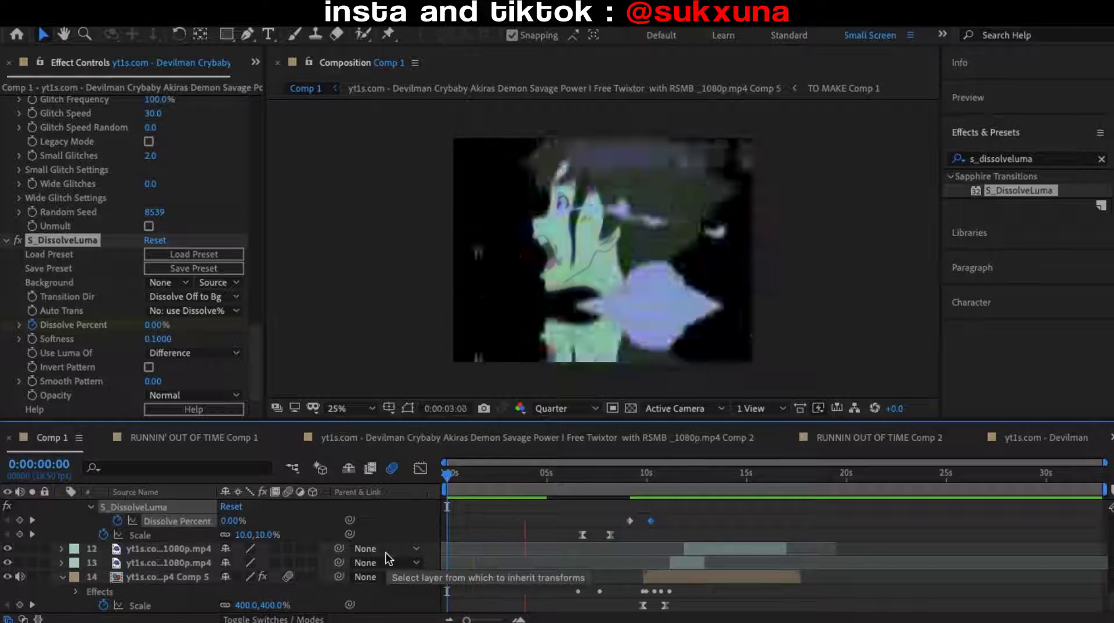
pyautogui.moveTo(565, 482)
pyautogui.mouseDown()
pyautogui.moveTo(522, 492)
pyautogui.moveTo(577, 506)
pyautogui.mouseUp()
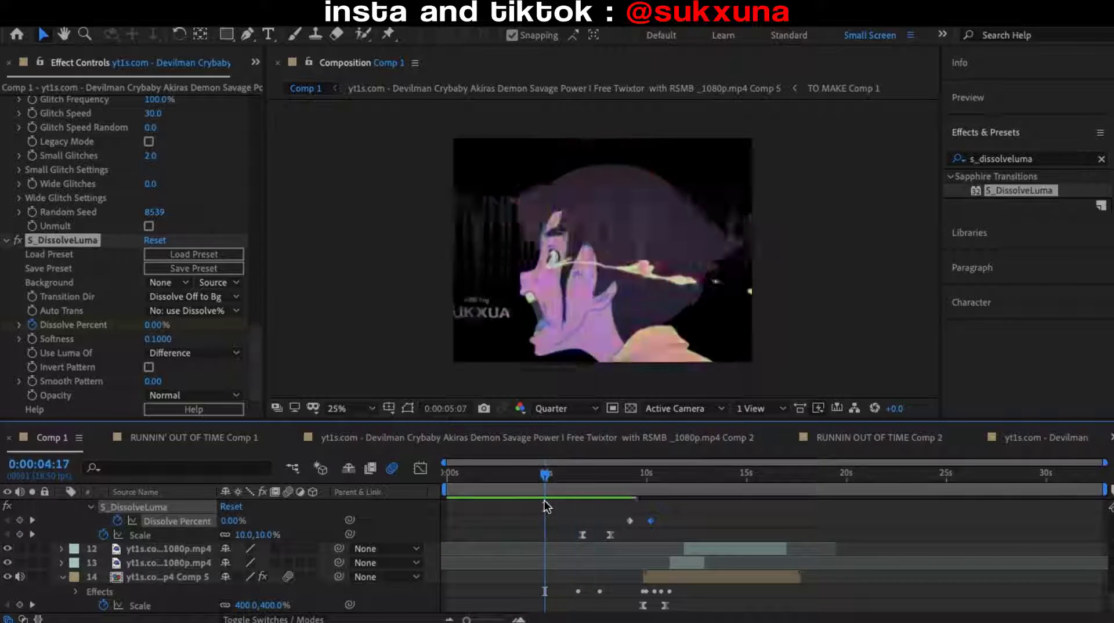
pyautogui.click(530, 478)
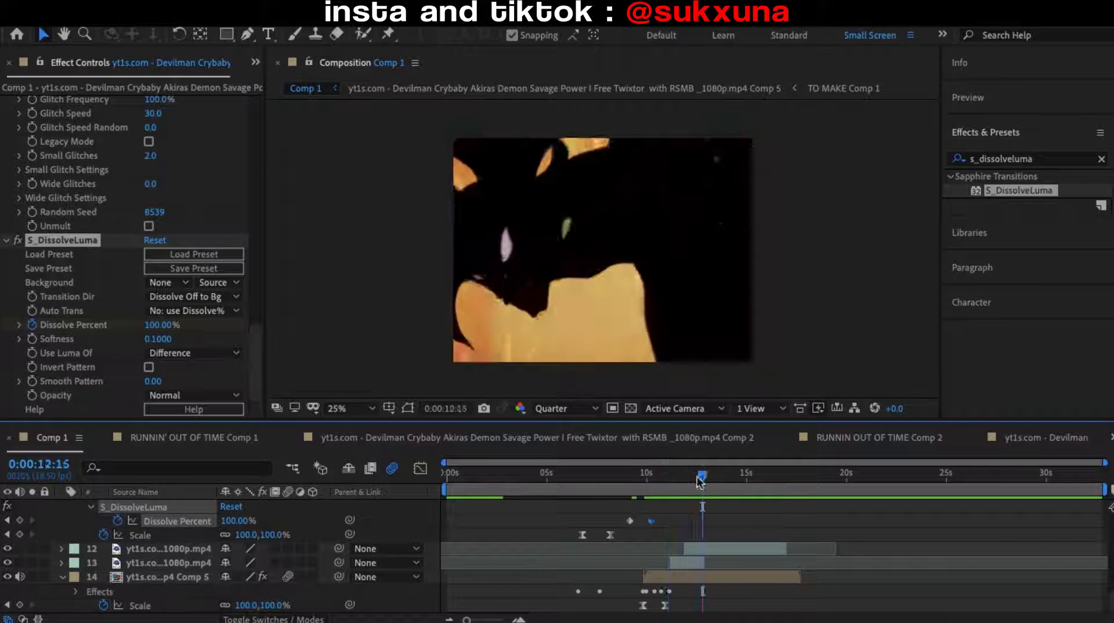
pyautogui.click(678, 476)
# Step: Pre-compose the clip on layer 13 into its own composition
pyautogui.click(687, 563)
pyautogui.hotkey('ctrl', 'shift', 'c')
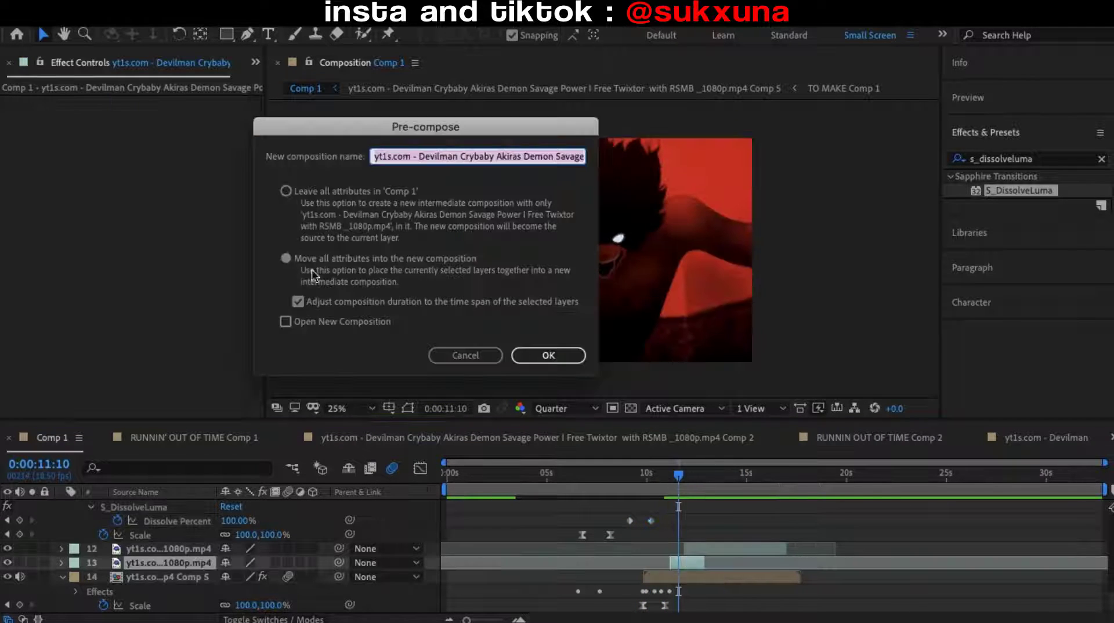
pyautogui.press('Return')
# Step: Check the YOU text layer's Position (720,823) and begin nesting it into YOU Comp 1
pyautogui.rightClick(448, 441)
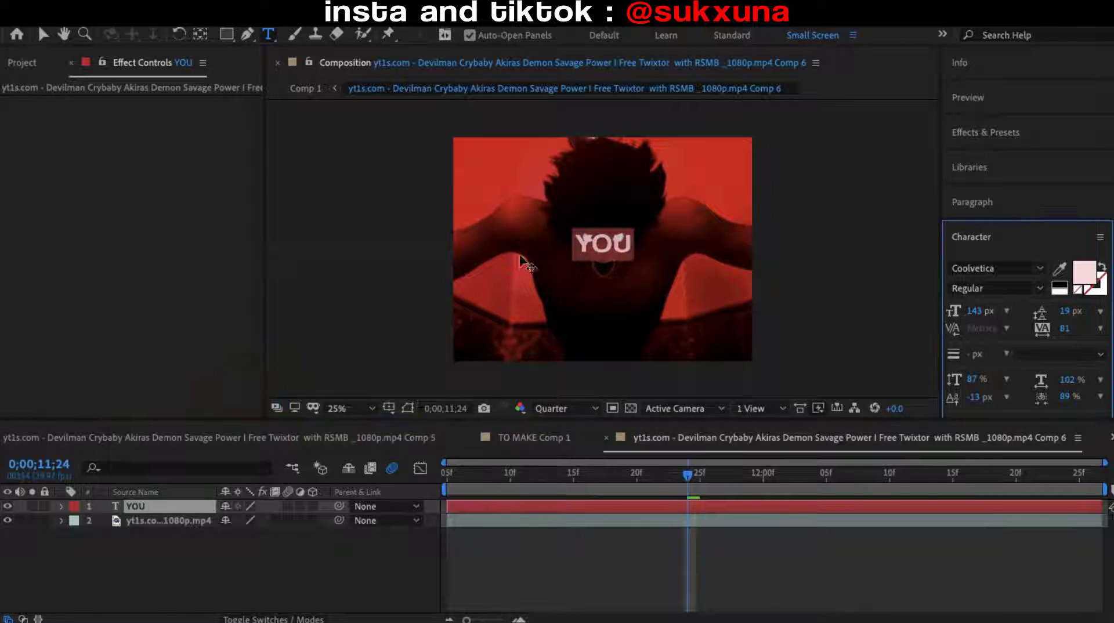
pyautogui.press('p')
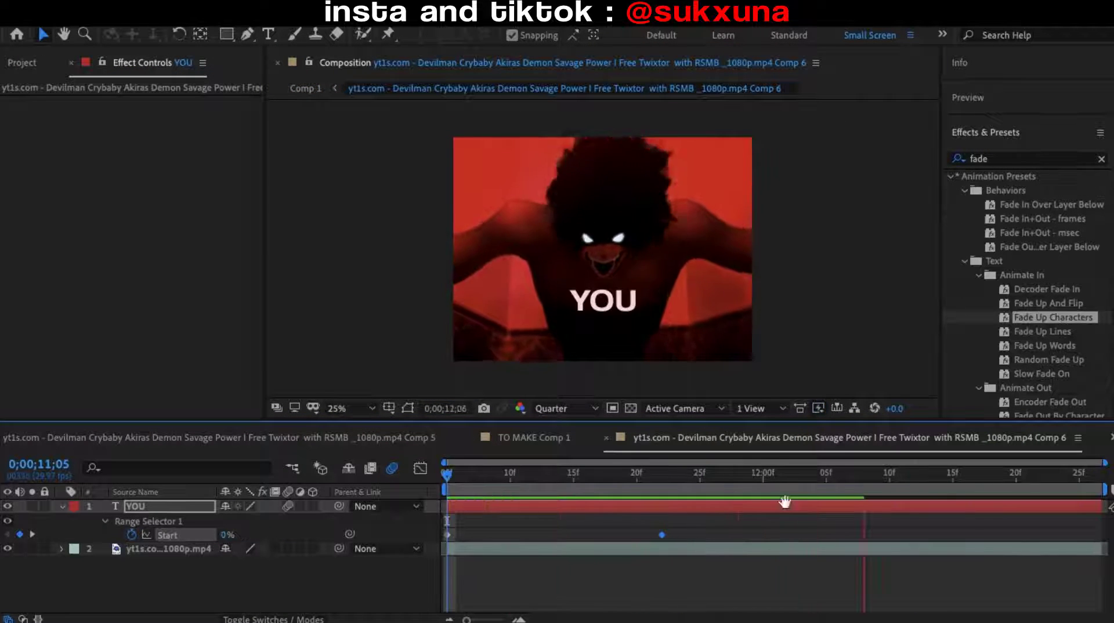
pyautogui.hotkey('ctrl', 'shift', 'c')
# Step: Nest YOU into YOU Comp 1 and apply CC Scale Wipe to it
pyautogui.click(540, 350)
pyautogui.click(1021, 158)
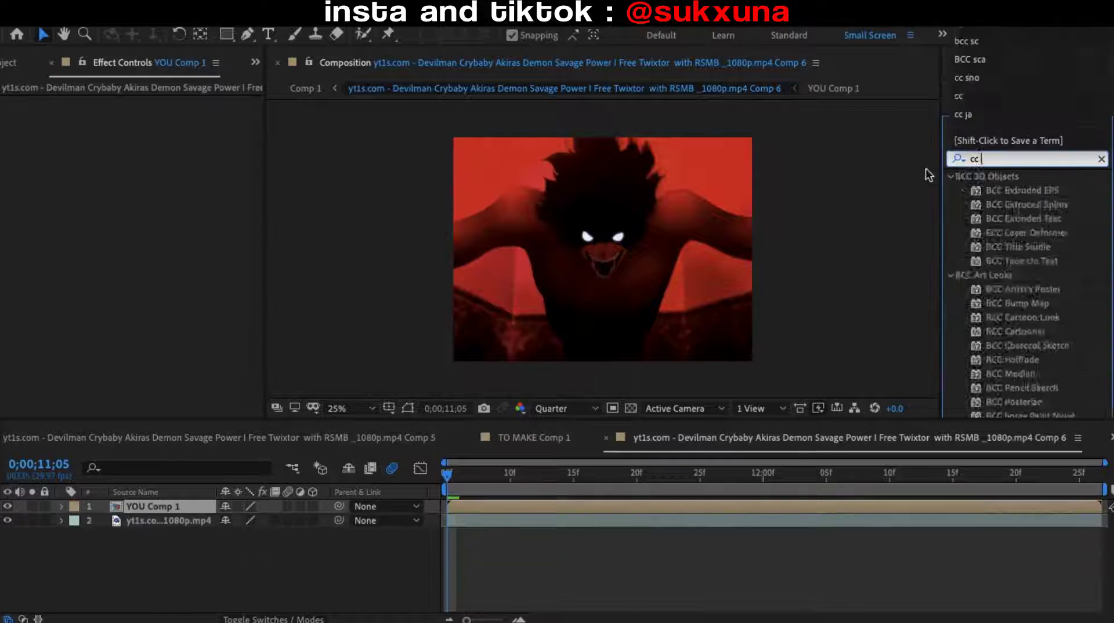
pyautogui.write('cc sc')
pyautogui.moveTo(855, 397); pyautogui.dragTo(638, 383)
pyautogui.press('space')
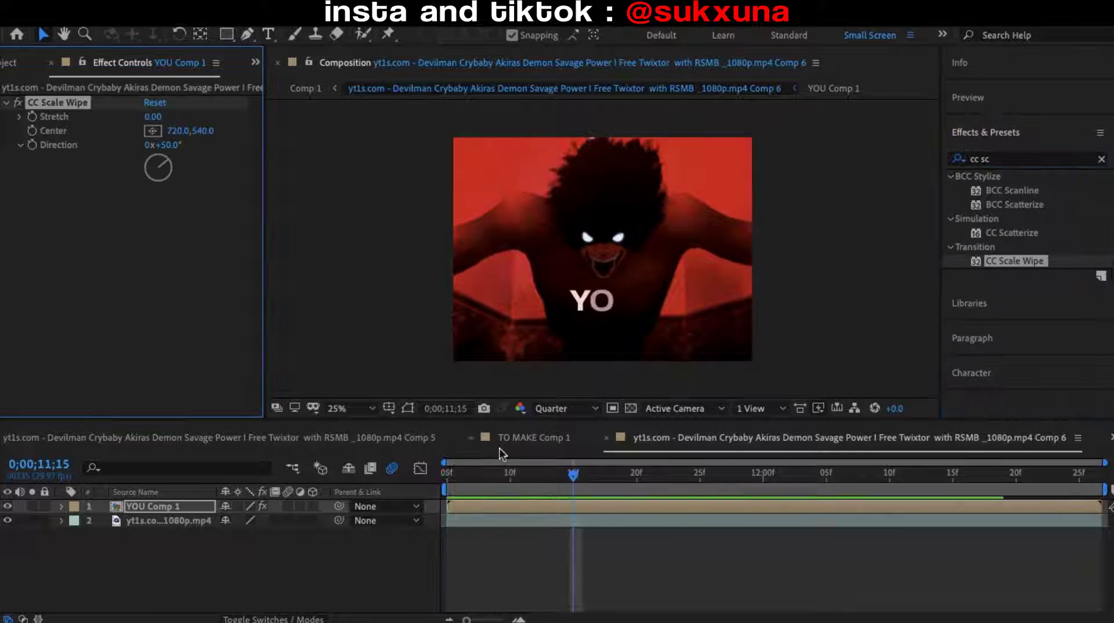
# Step: Set the wipe's Center and 180° Direction, ease the keyframed Stretch, then return to Comp 1
pyautogui.click(152, 131)
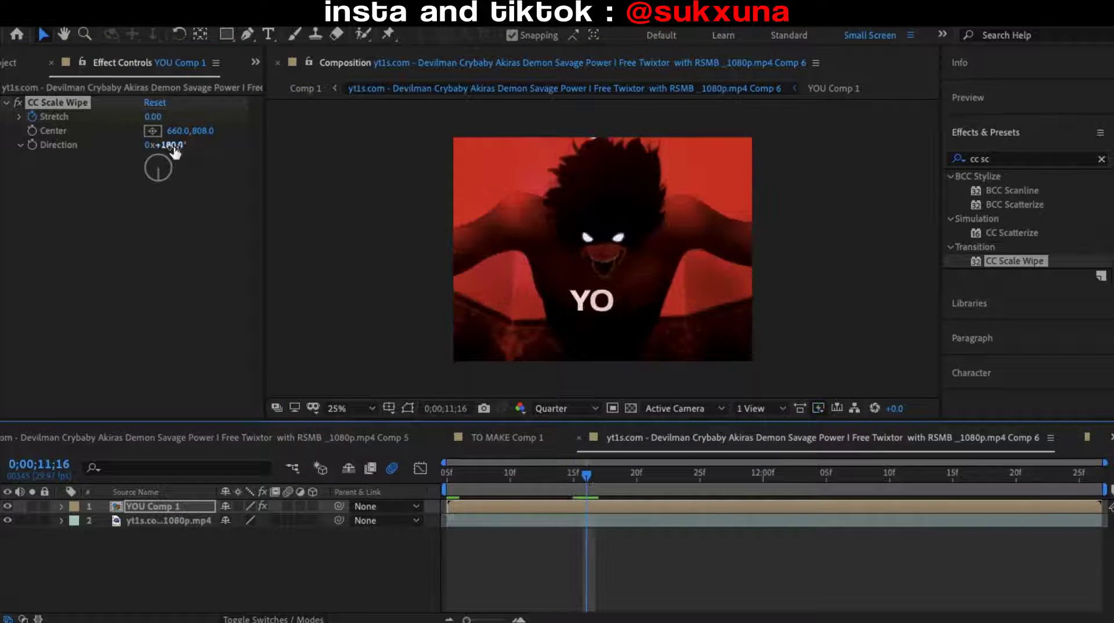
pyautogui.moveTo(168, 145); pyautogui.dragTo(301, 245)
pyautogui.moveTo(152, 117); pyautogui.dragTo(168, 116)
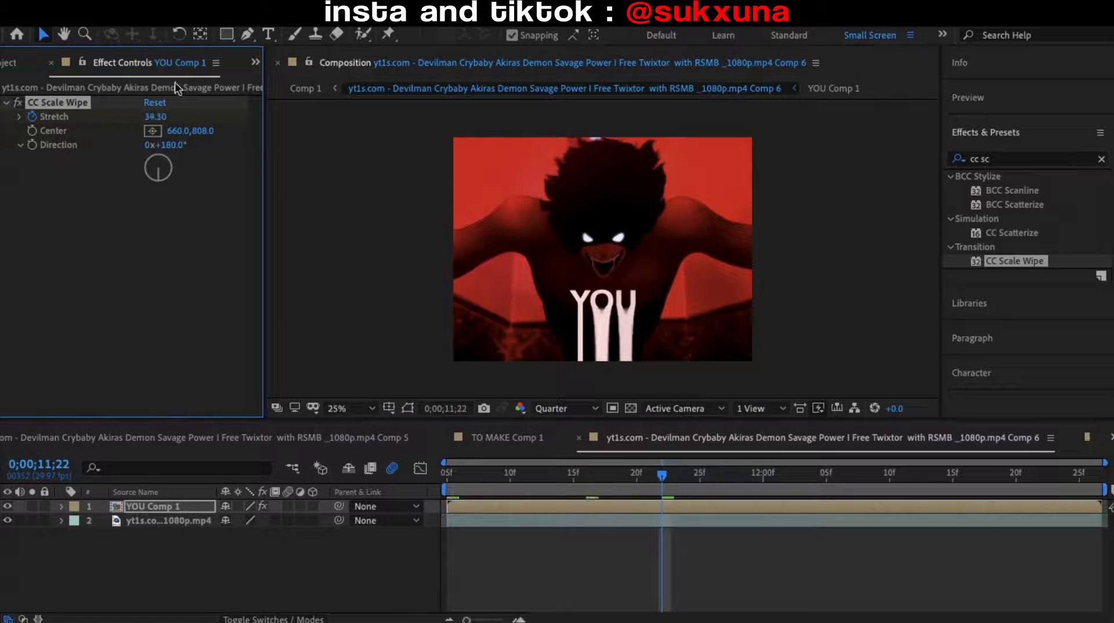
pyautogui.press('u')
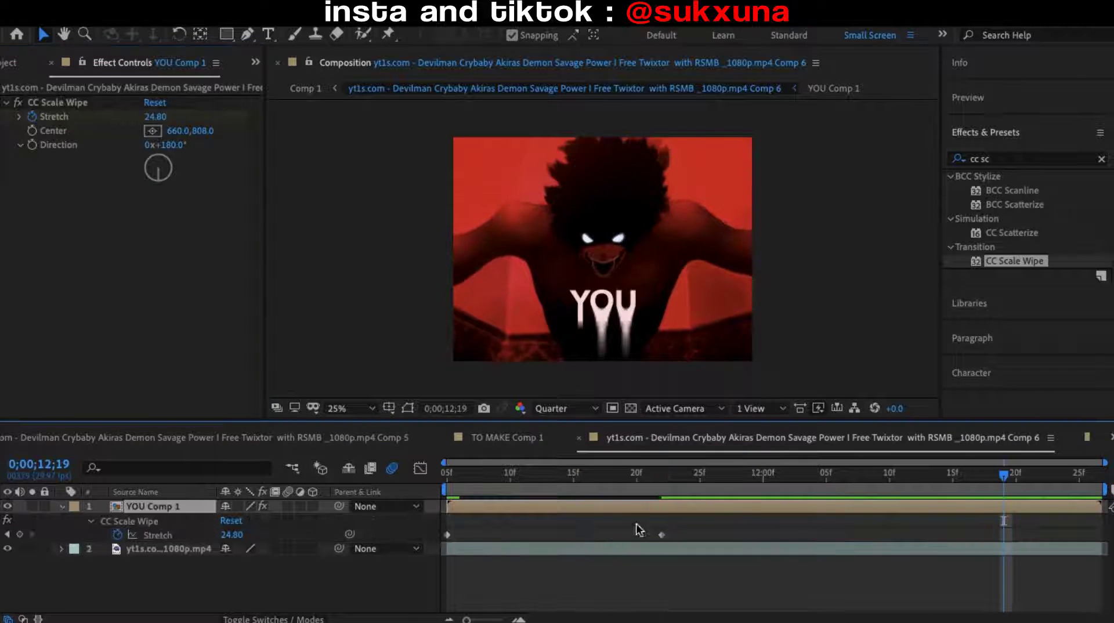
pyautogui.click(409, 468)
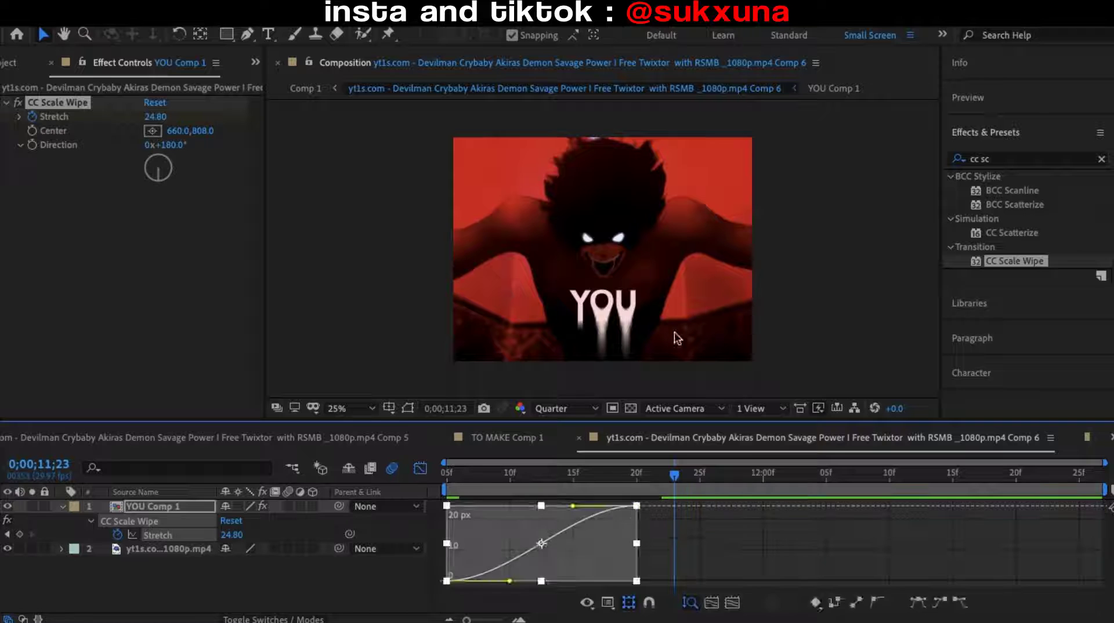
pyautogui.click(305, 89)
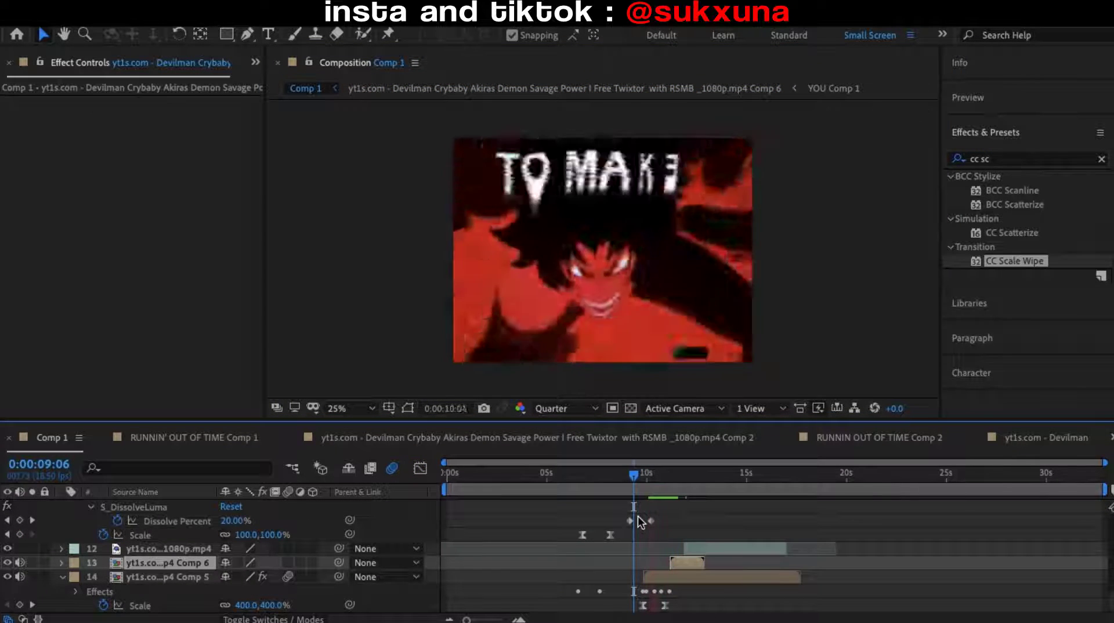
# Step: Nest layer 12 into its own composition, Comp 7
pyautogui.click(698, 549)
pyautogui.hotkey('ctrl', 'shift', 'c')
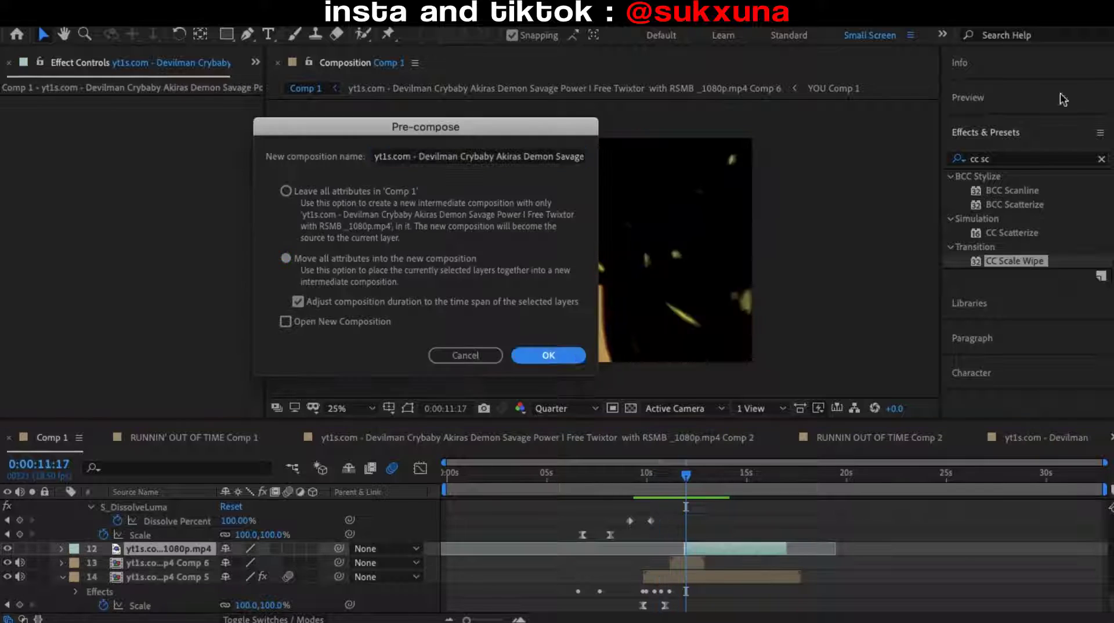
pyautogui.press('Return')
pyautogui.click(1027, 158)
# Step: Apply S_DissolvePixelSort to the clip and keyframe its Dissolve Percent
pyautogui.write('dissol')
pyautogui.click(970, 87)
pyautogui.doubleClick(1027, 160)
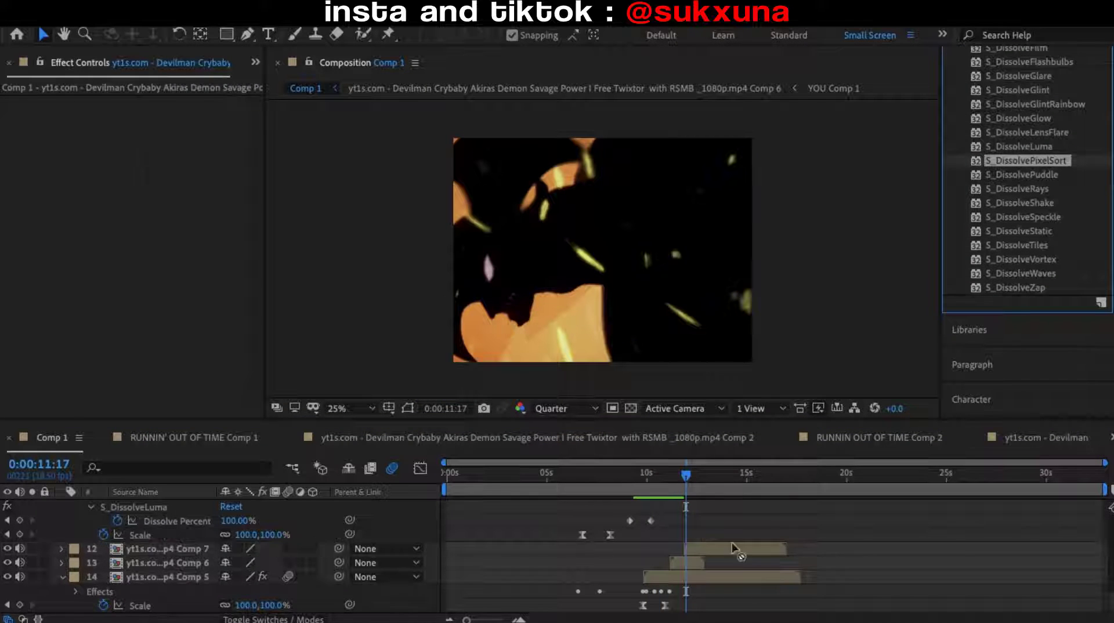
pyautogui.click(32, 201)
pyautogui.press('u')
# Step: Scrub through the dissolve and add BCC Lens Blur OBS to layer 12
pyautogui.click(699, 548)
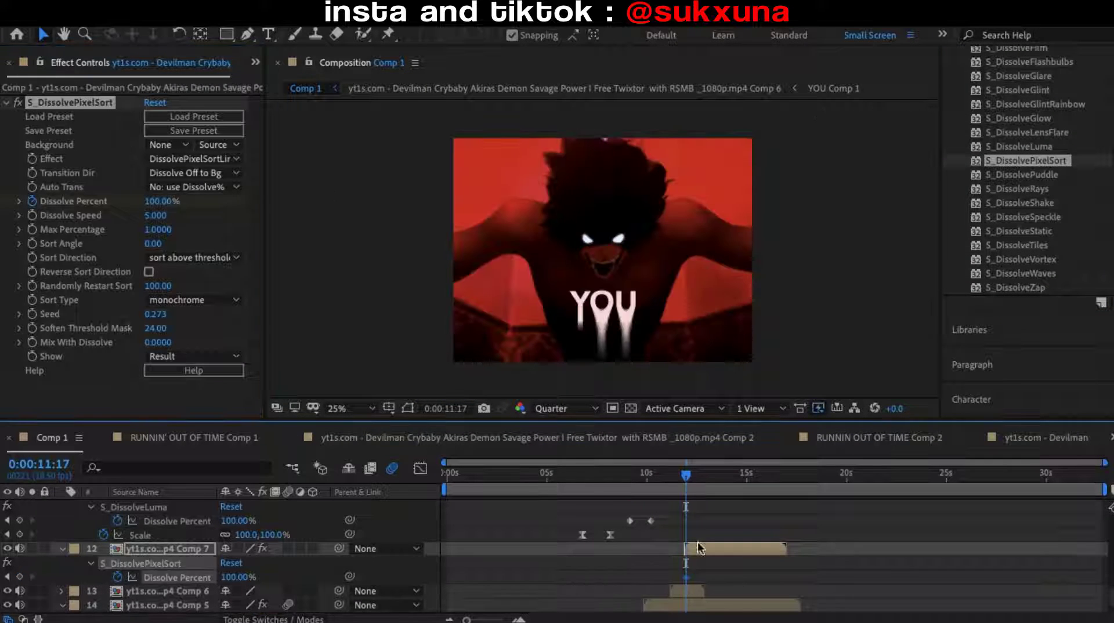
pyautogui.moveTo(698, 498)
pyautogui.mouseDown()
pyautogui.moveTo(665, 506)
pyautogui.moveTo(691, 496)
pyautogui.mouseUp()
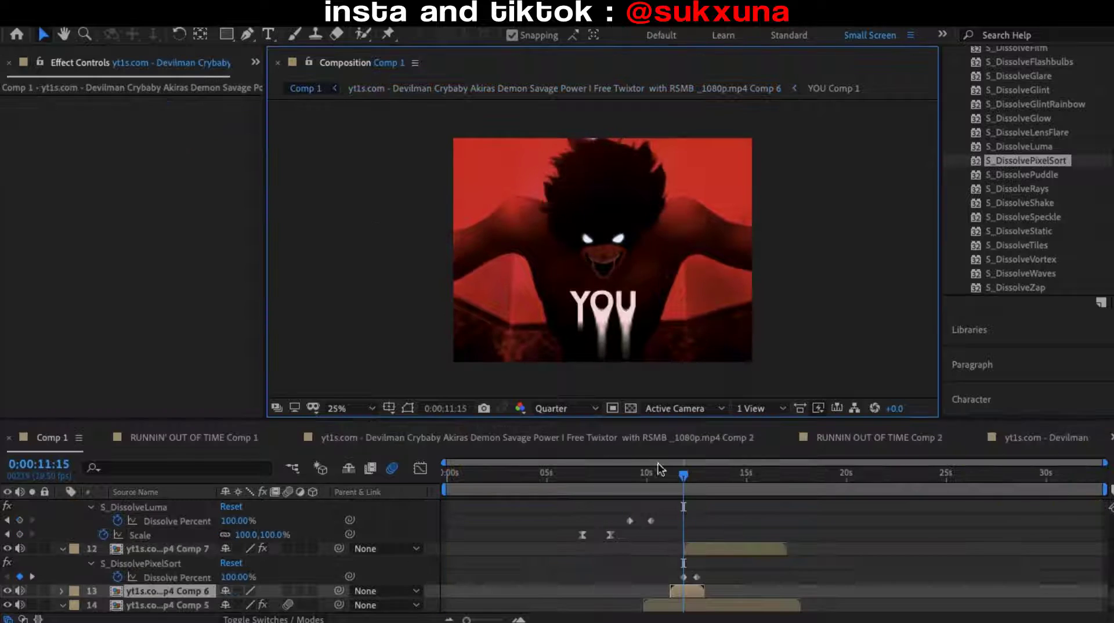
pyautogui.moveTo(672, 491); pyautogui.dragTo(647, 505)
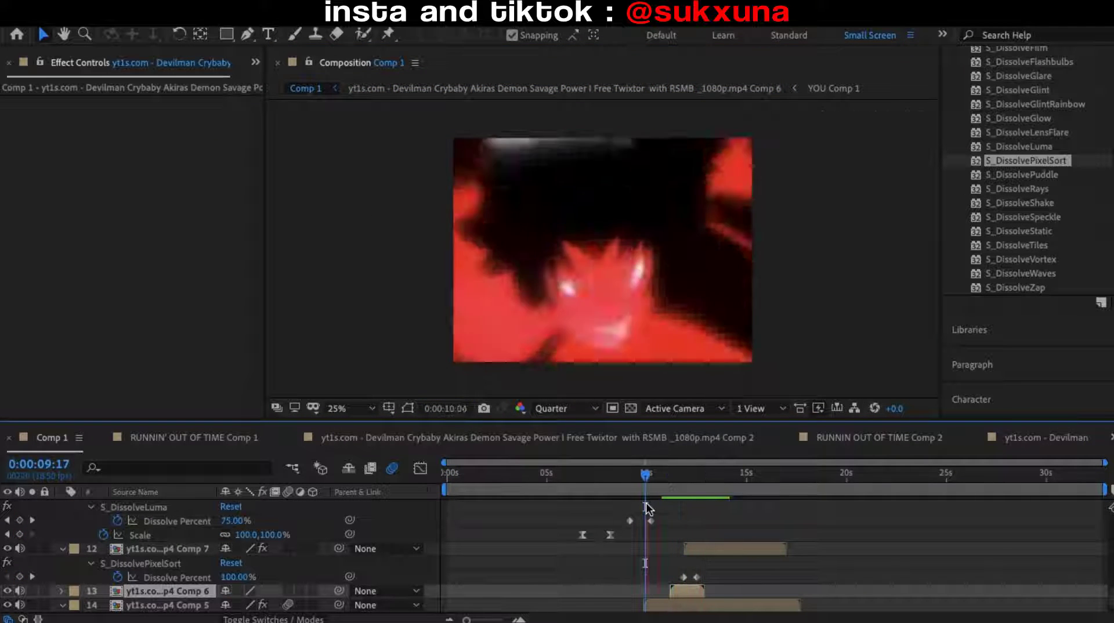
pyautogui.moveTo(648, 509); pyautogui.dragTo(685, 505)
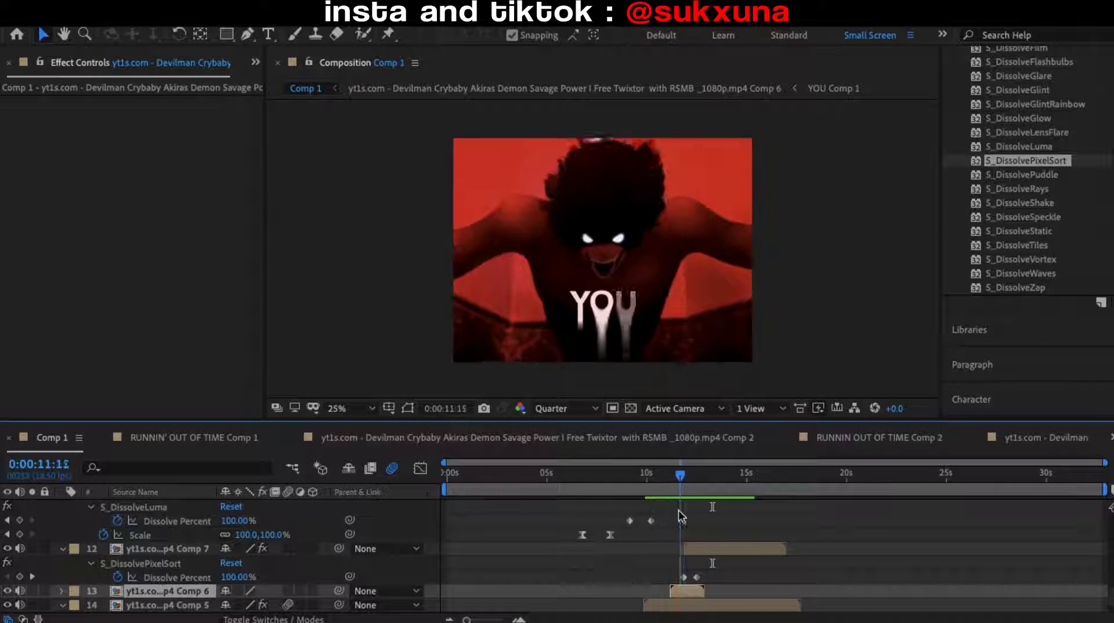
pyautogui.write('lens')
pyautogui.moveTo(1024, 345); pyautogui.dragTo(807, 548)
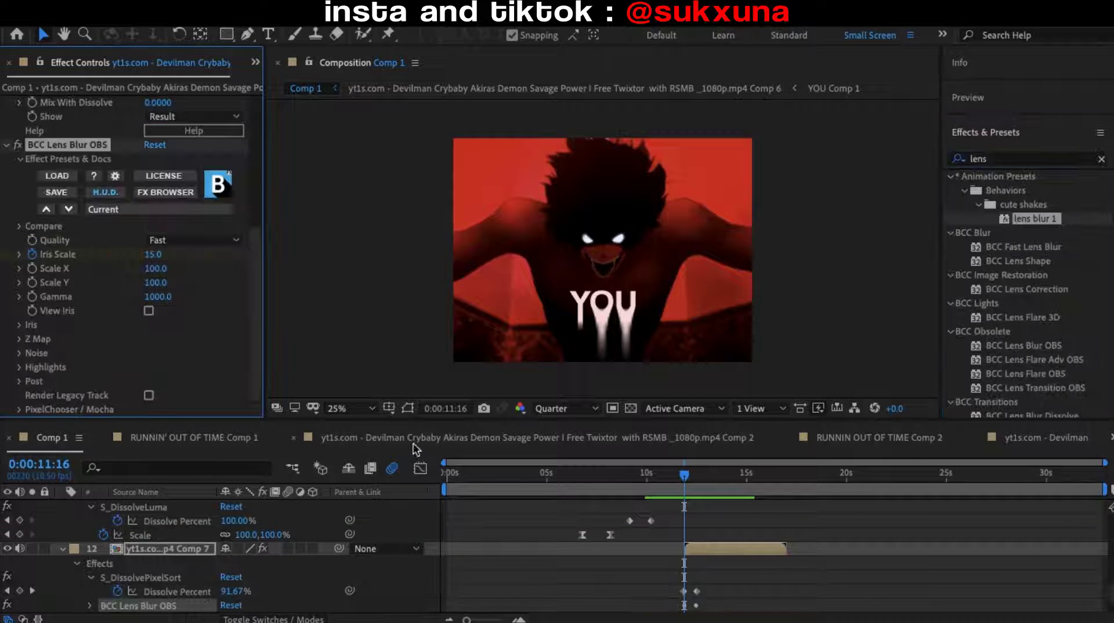
# Step: Keyframe Iris Scale at 0 on 0:00:12:12 and 30 on 0:00:12:05
pyautogui.moveTo(685, 475); pyautogui.dragTo(701, 475)
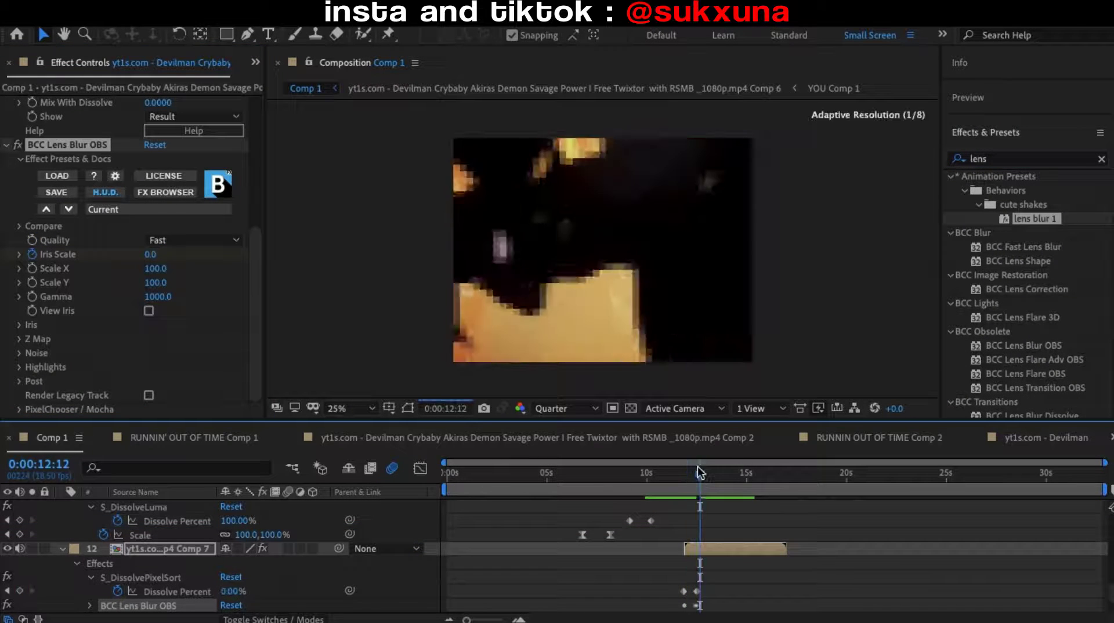
pyautogui.scroll(-1, 694, 533)
pyautogui.click(692, 474)
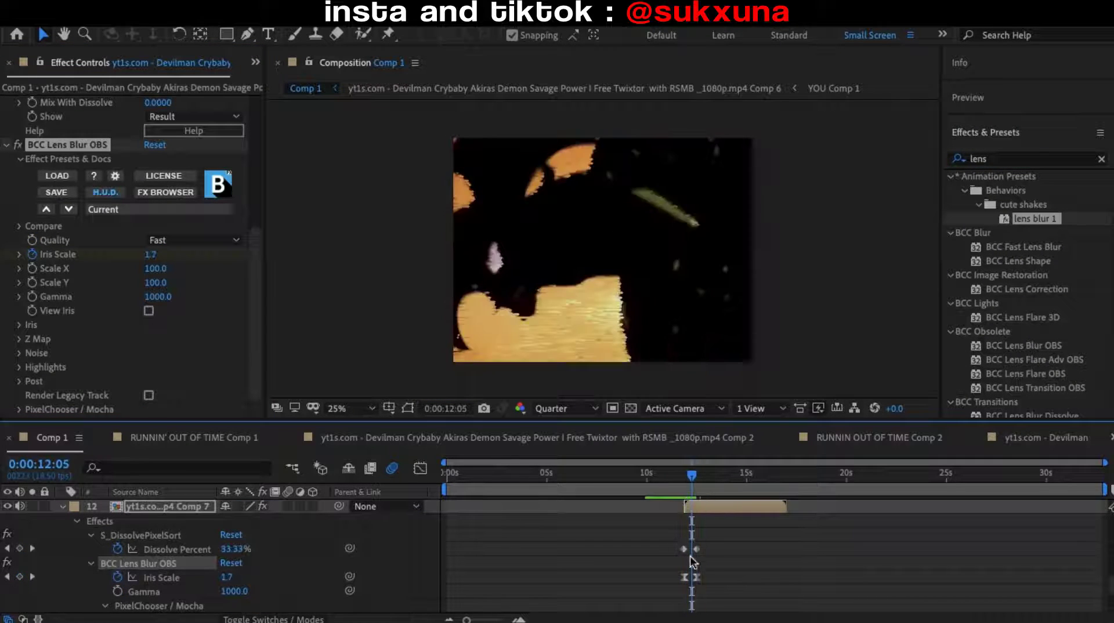
pyautogui.doubleClick(696, 577)
pyautogui.write('30')
pyautogui.press('Return')
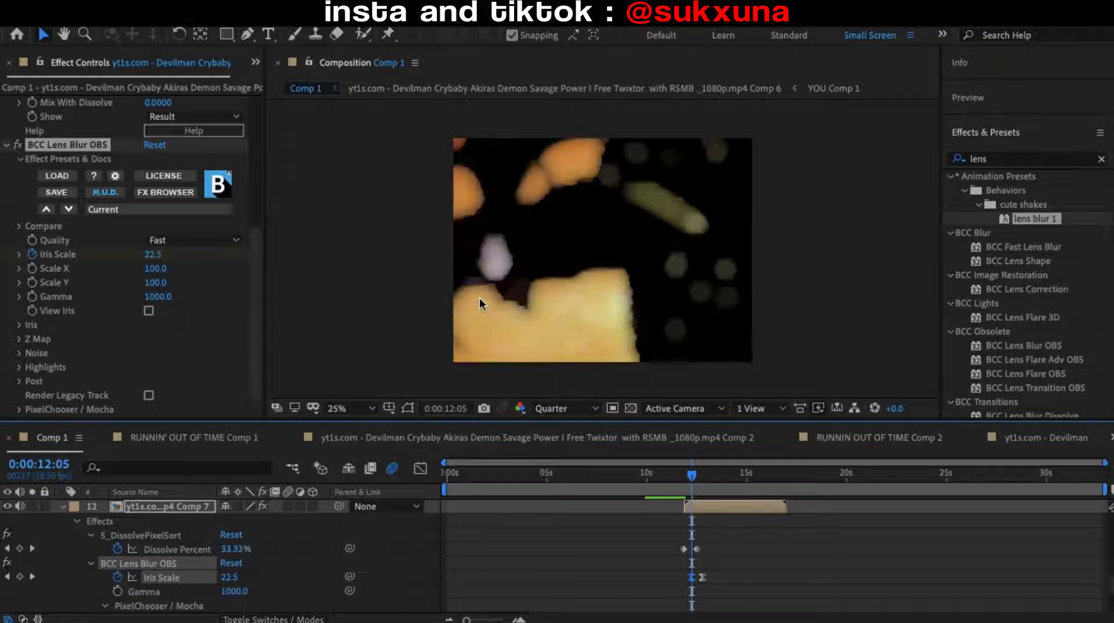
pyautogui.click(660, 475)
# Step: Preview the lens-blur transition twice from before the cut
pyautogui.press('space')
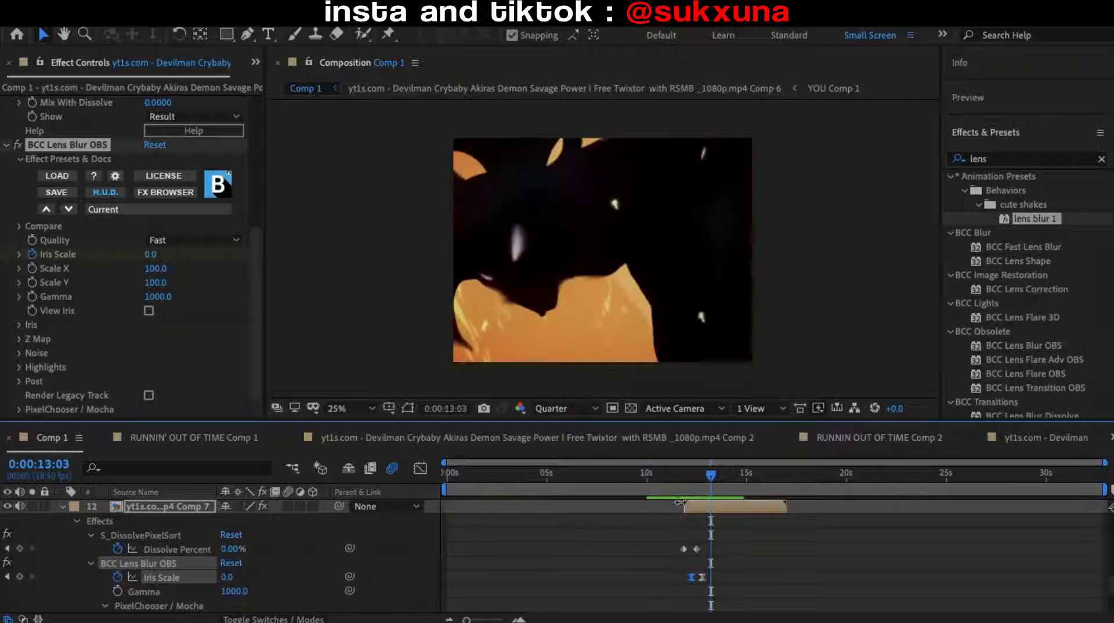
pyautogui.click(673, 473)
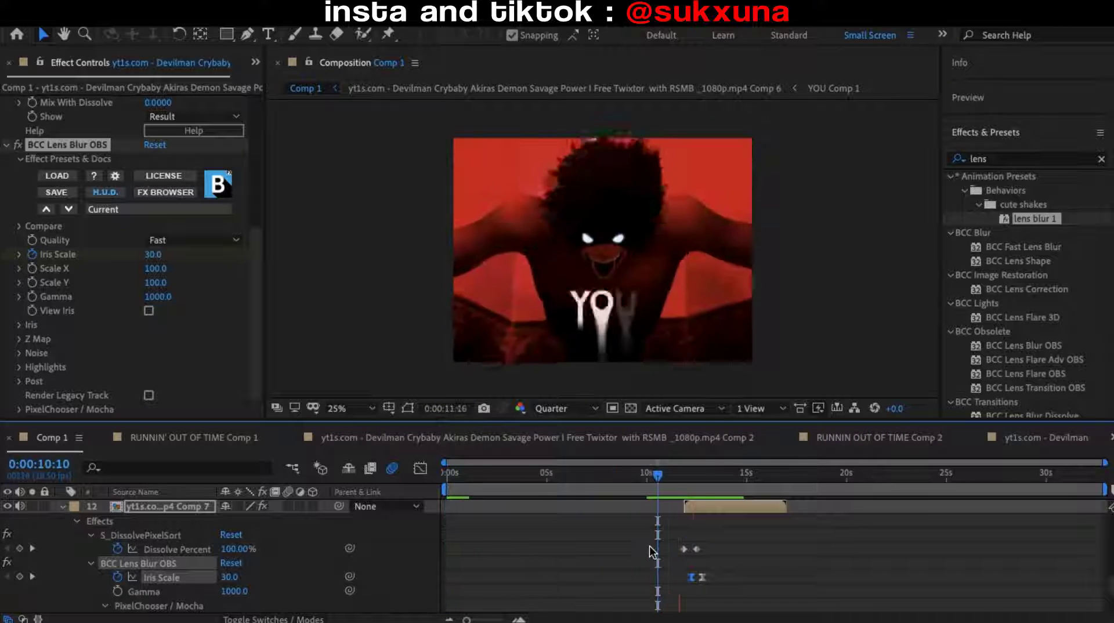
pyautogui.press('space')
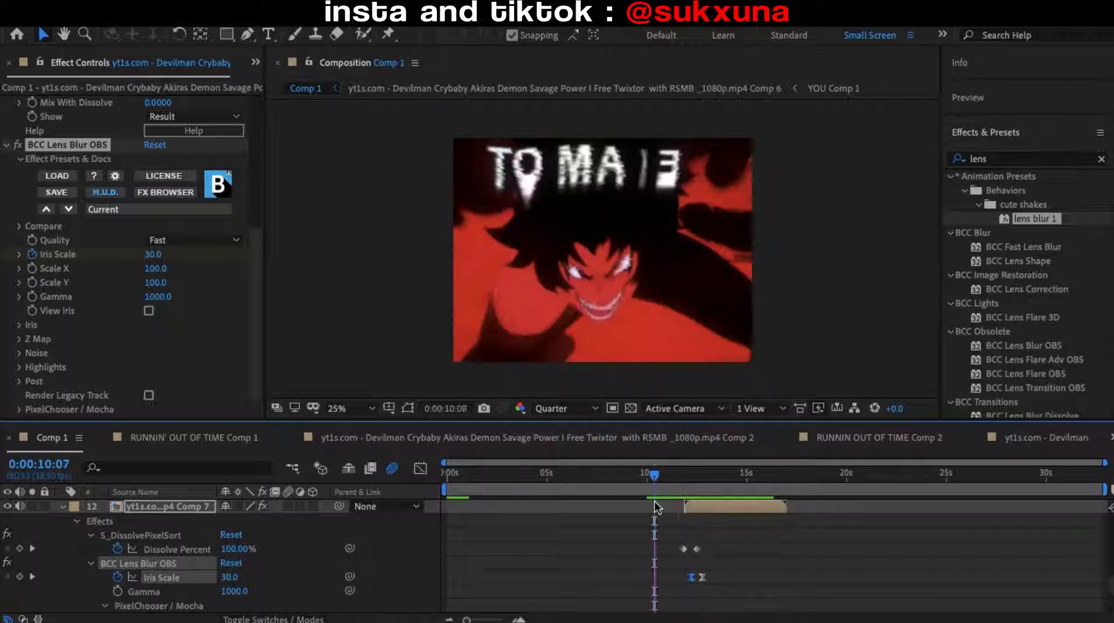
pyautogui.press('space')
# Step: Inside Comp 7, add a LOVE ME text layer with ME shrunk to 130 px
pyautogui.doubleClick(696, 506)
pyautogui.rightClick(374, 522)
pyautogui.click(652, 468)
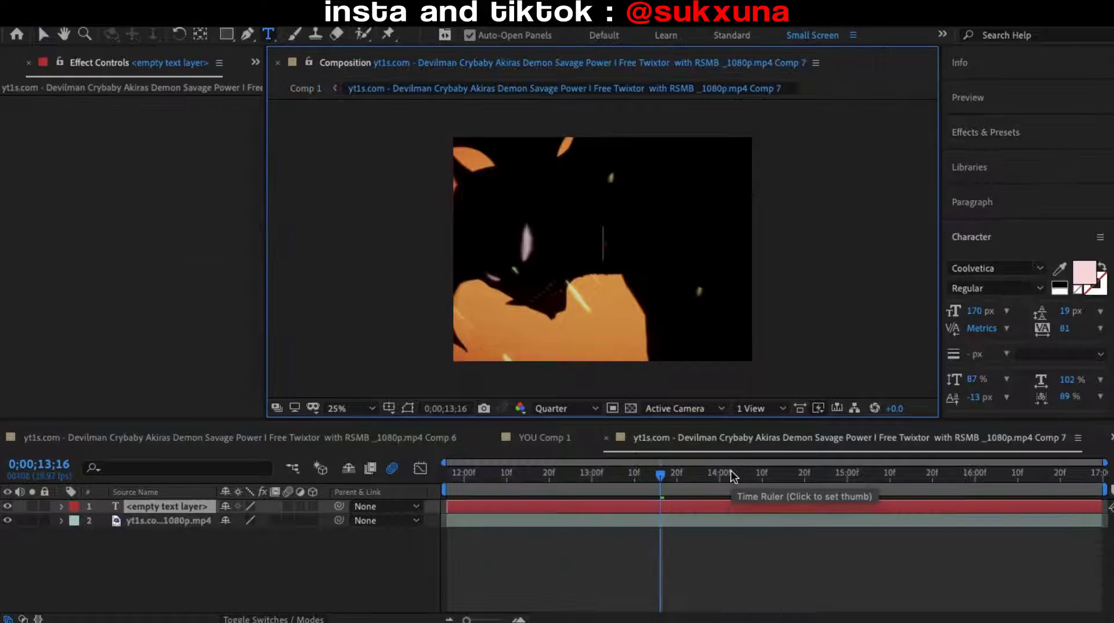
pyautogui.write('LOVE')
pyautogui.press('Return')
pyautogui.write('ME')
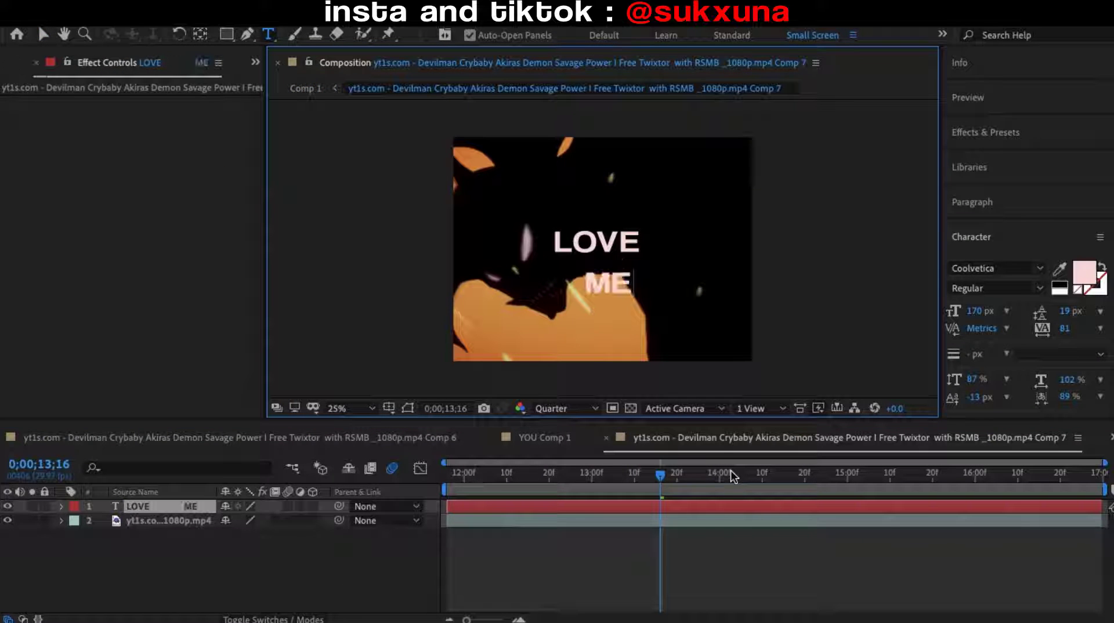
pyautogui.press('BackSpace')
pyautogui.press('BackSpace')
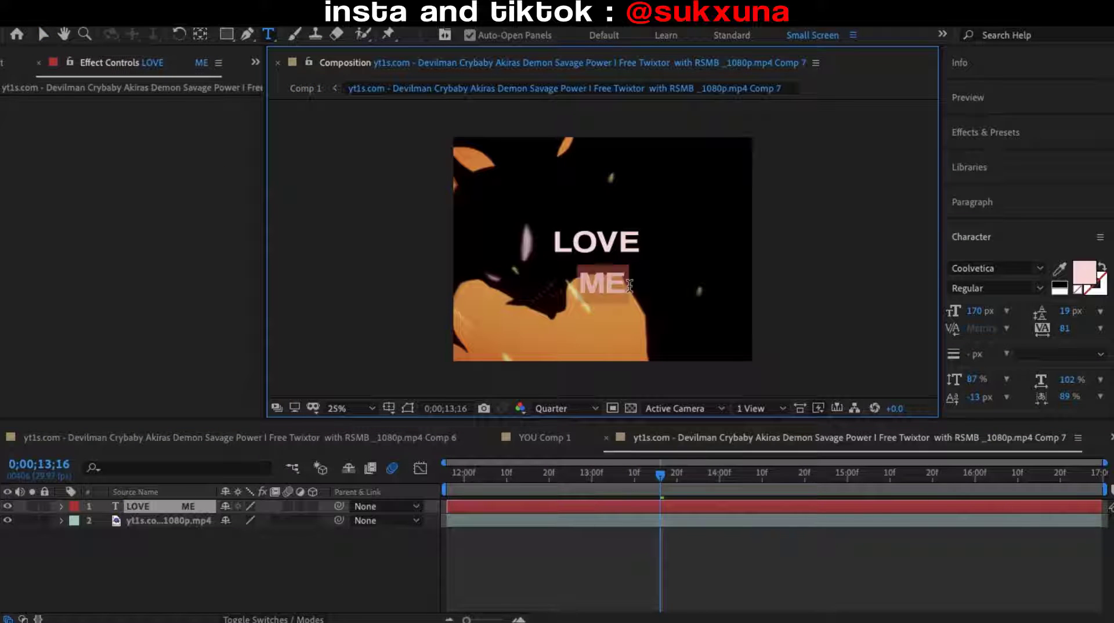
pyautogui.doubleClick(637, 249)
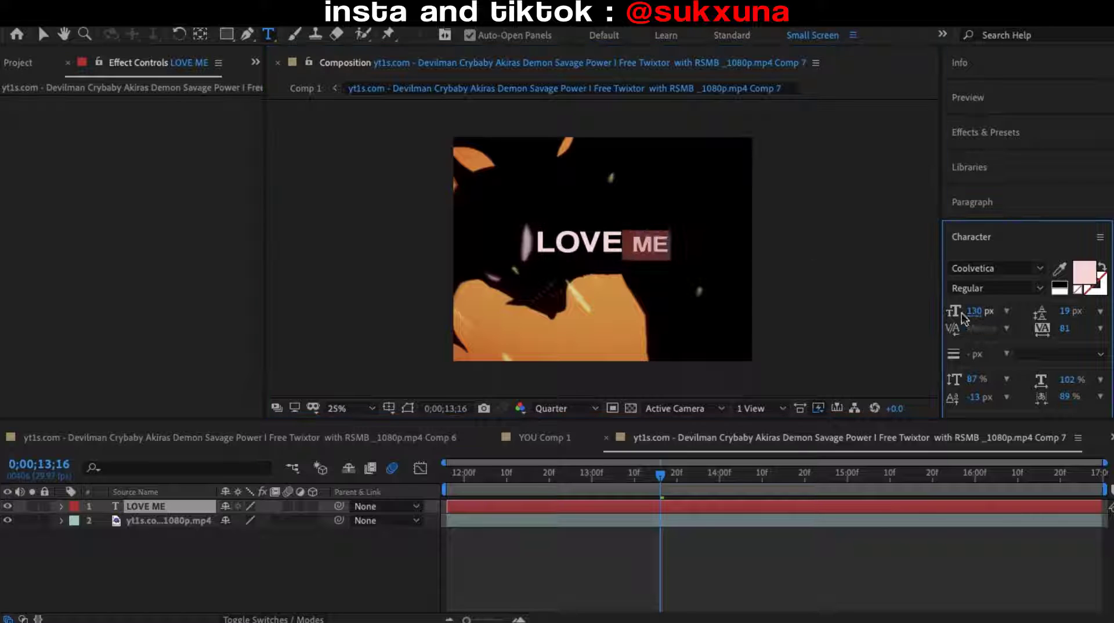
pyautogui.moveTo(980, 310); pyautogui.dragTo(969, 311)
# Step: Apply the Shuffle preset to the LOVE ME text
pyautogui.click(985, 132)
pyautogui.click(958, 158)
pyautogui.doubleClick(1006, 274)
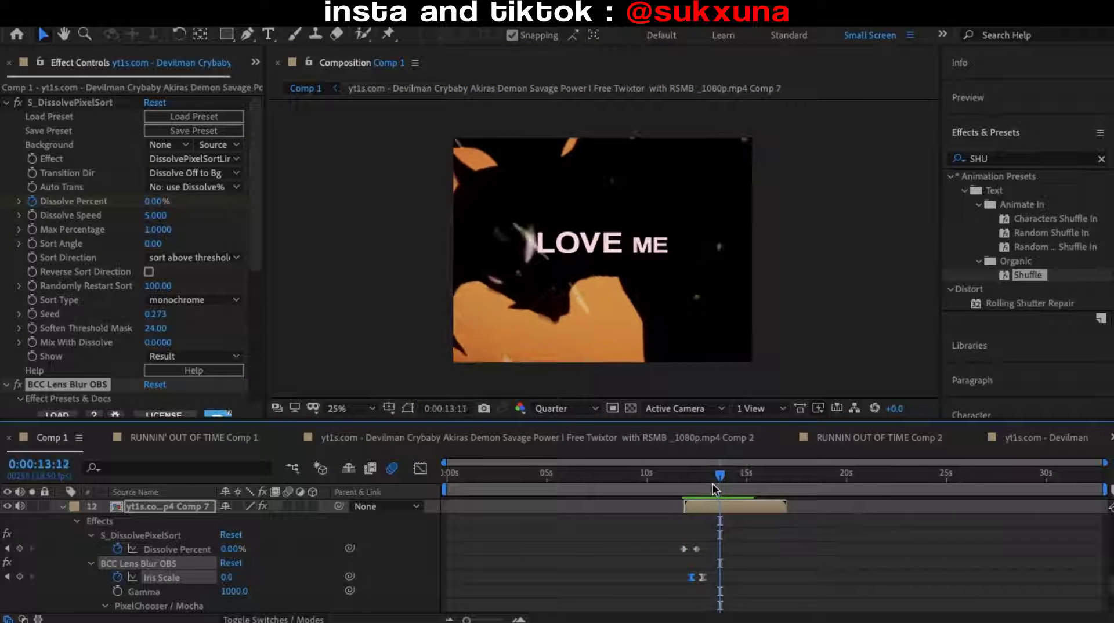
# Step: Add a comp marker named 'loop' at the loop point in Comp 1
pyautogui.moveTo(712, 483); pyautogui.dragTo(710, 482)
pyautogui.press('n')
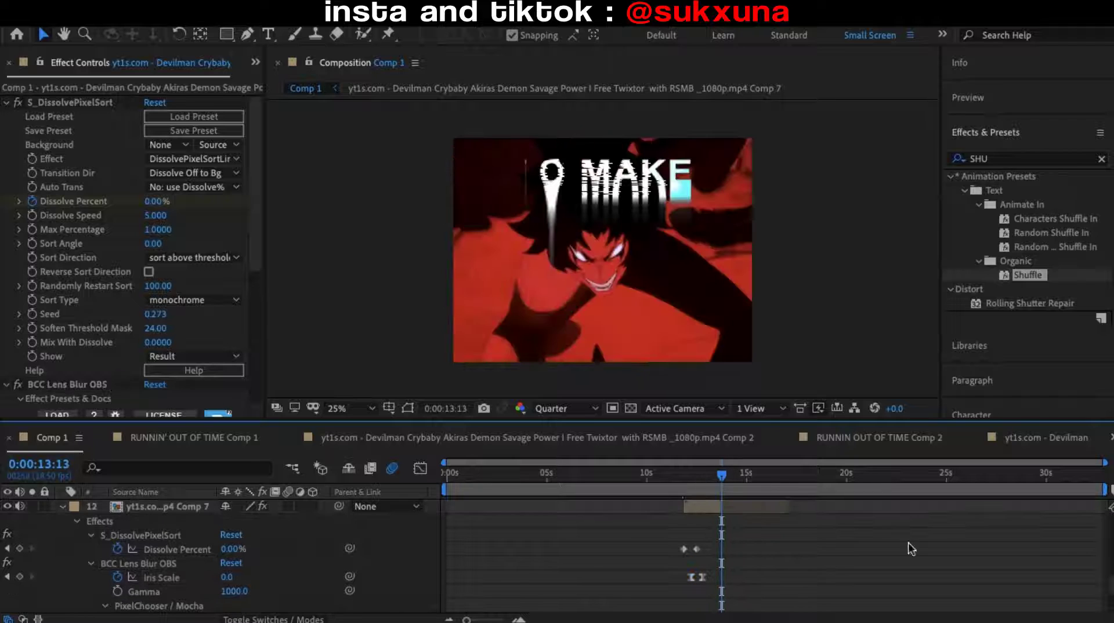
pyautogui.doubleClick(721, 488)
pyautogui.press('Return')
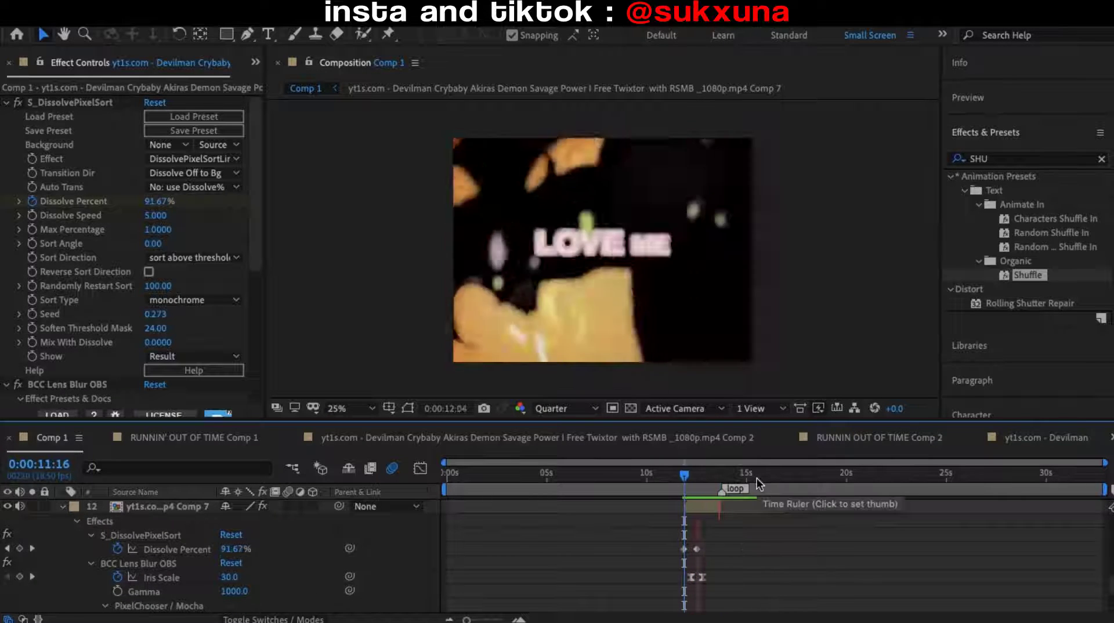
# Step: Review layer 14's keyframes, nudge the loop marker later and lock the markers
pyautogui.scroll(-5, 741, 514)
pyautogui.click(729, 576)
pyautogui.press('space')
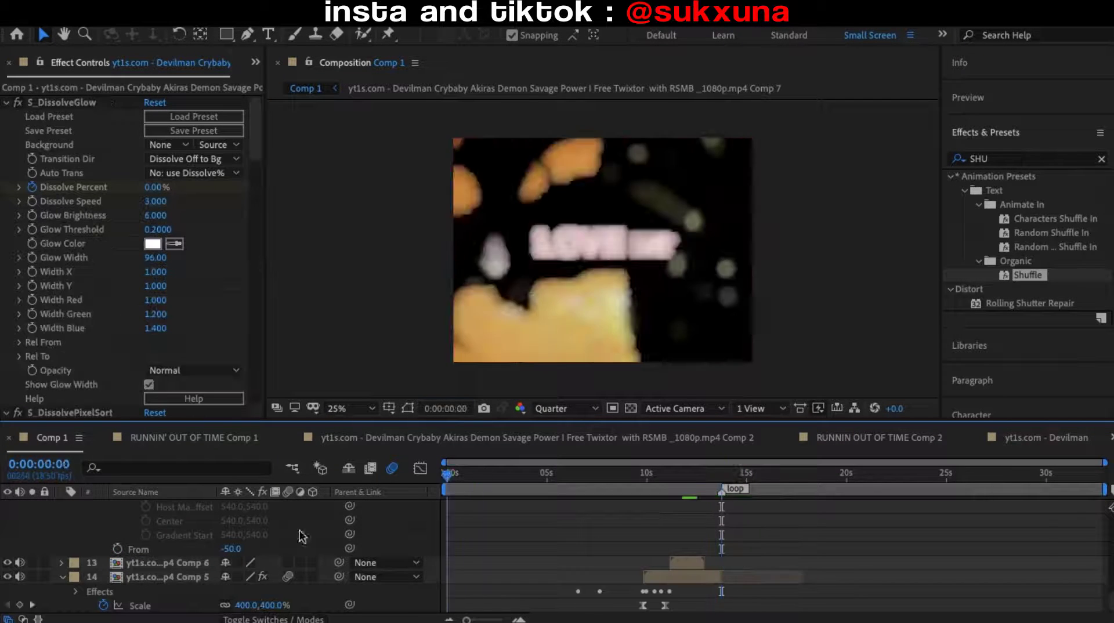
pyautogui.press('u')
pyautogui.moveTo(702, 488); pyautogui.dragTo(725, 488)
pyautogui.rightClick(726, 488)
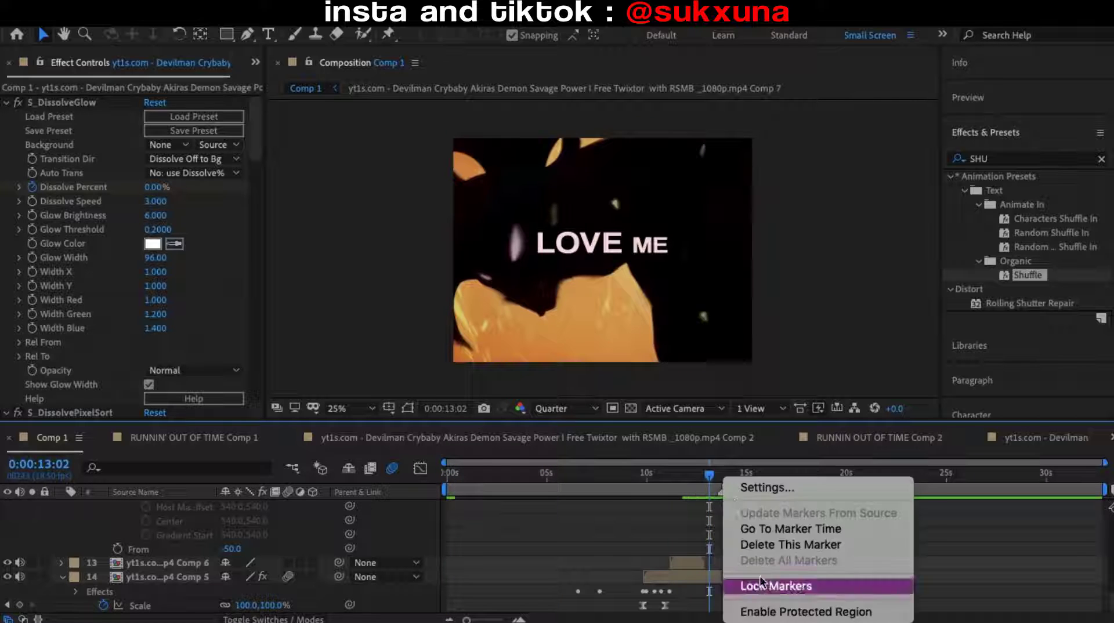
pyautogui.click(760, 586)
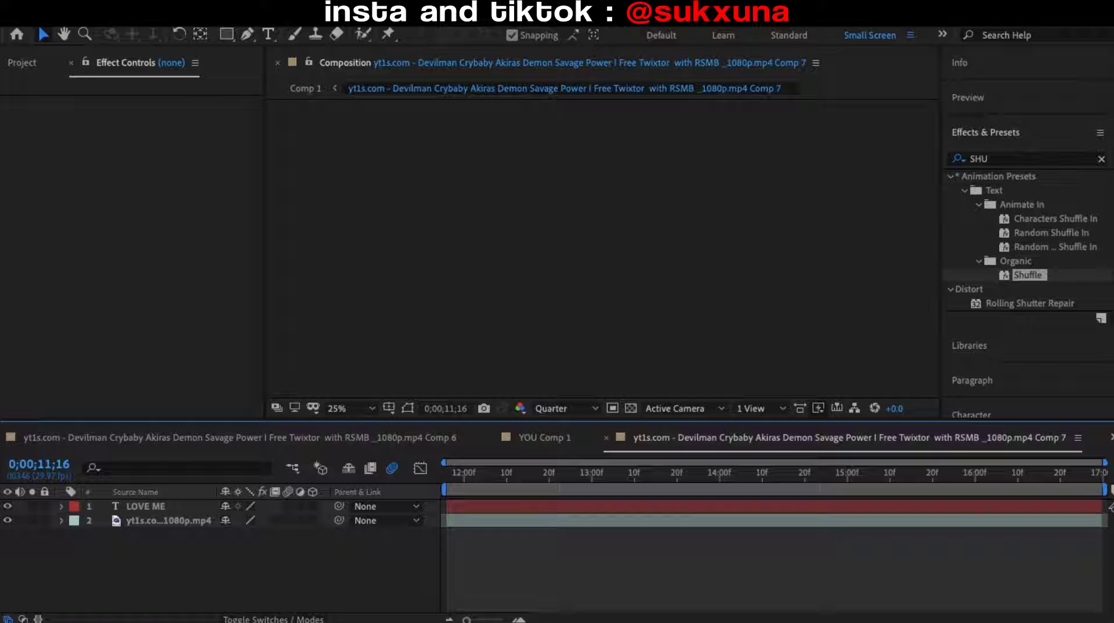
# Step: Pre-compose the LOVE ME text layer into LOVE ME Comp 1
pyautogui.click(754, 506)
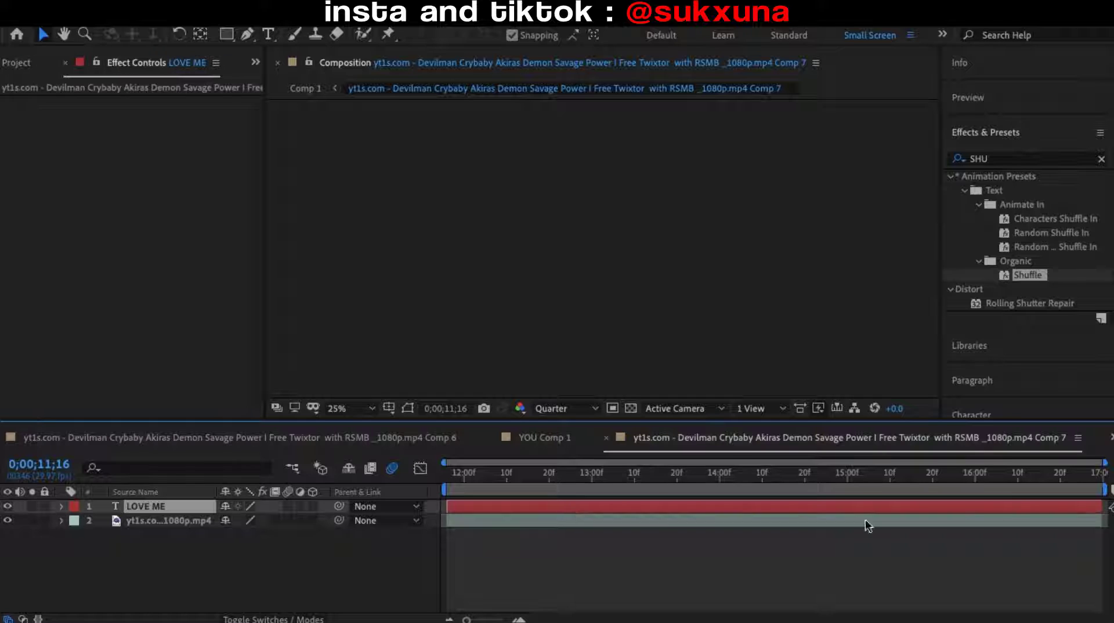
pyautogui.click(562, 472)
pyautogui.hotkey('ctrl', 'shift', 'c')
pyautogui.press('Return')
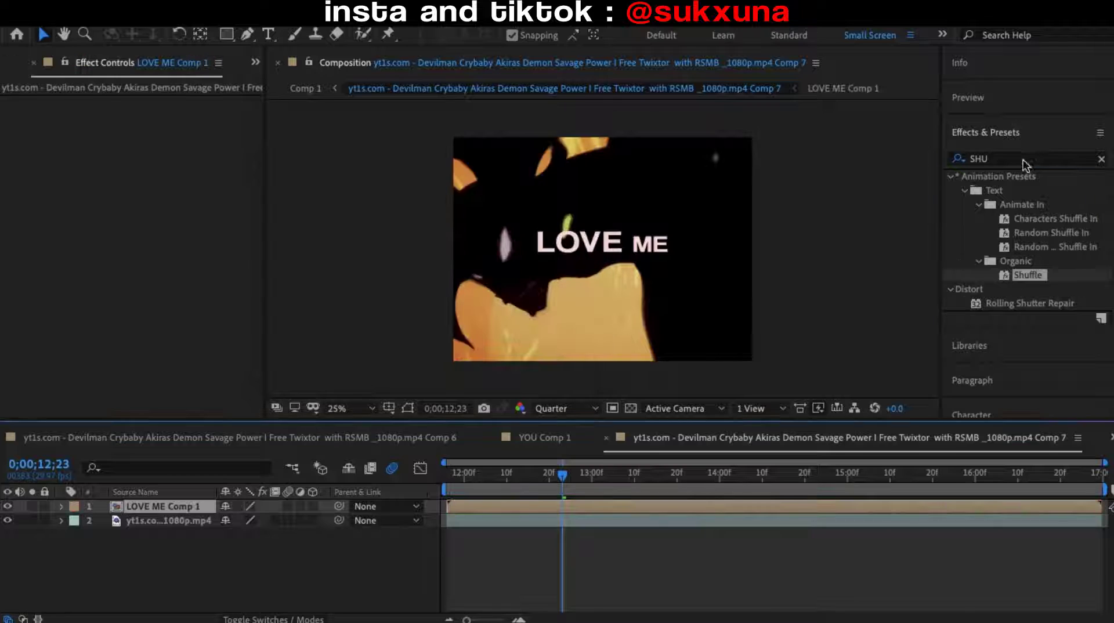
# Step: Apply CC Scale Wipe to LOVE ME Comp 1 and raise its keyframed Stretch
pyautogui.click(1021, 158)
pyautogui.write('cc ti')
pyautogui.press('BackSpace')
pyautogui.press('BackSpace')
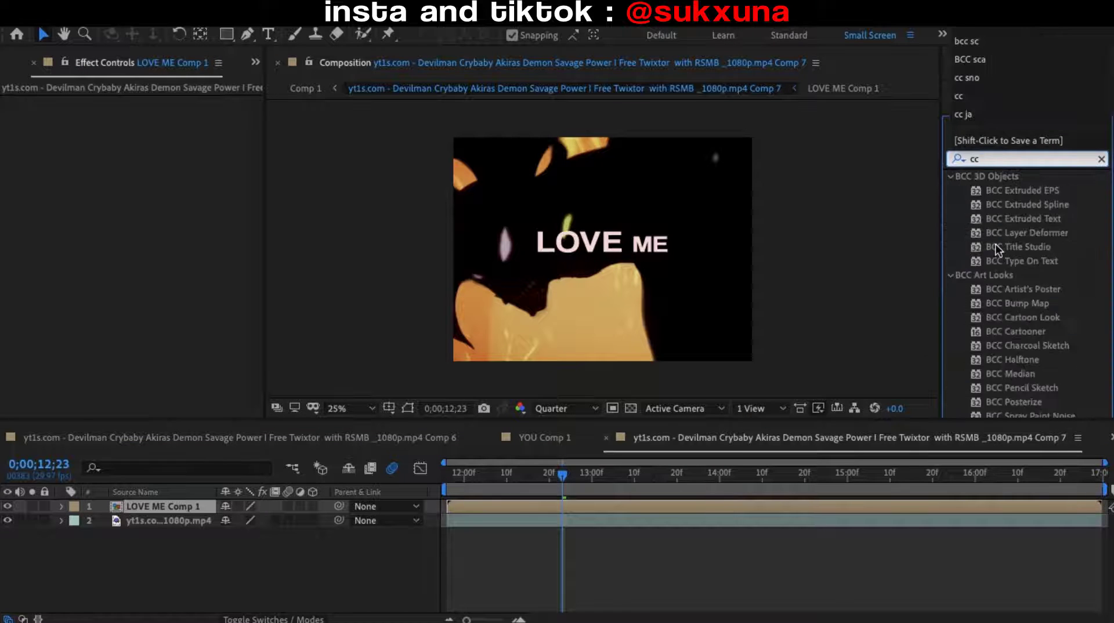
pyautogui.write('sc')
pyautogui.moveTo(1021, 261); pyautogui.dragTo(331, 326)
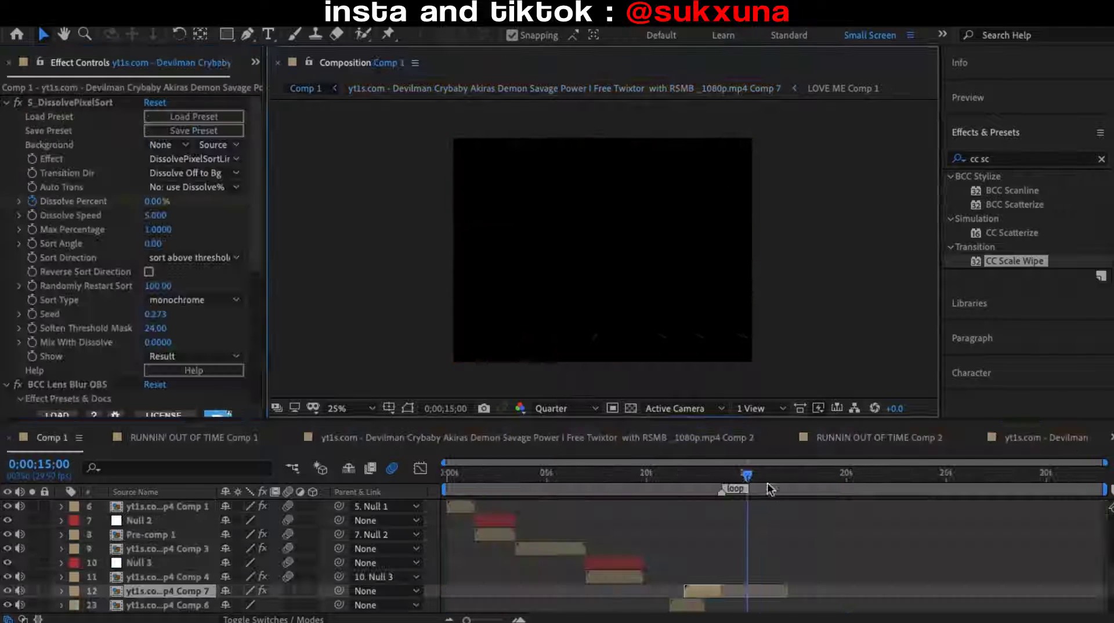
pyautogui.doubleClick(727, 595)
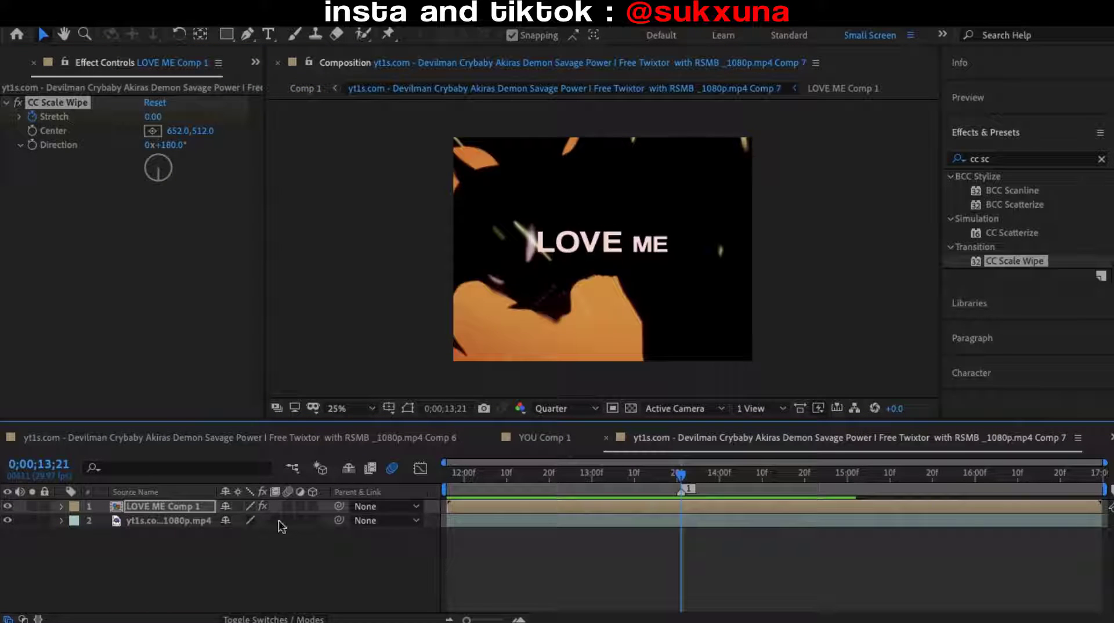
pyautogui.press('u')
pyautogui.moveTo(152, 117); pyautogui.dragTo(153, 117)
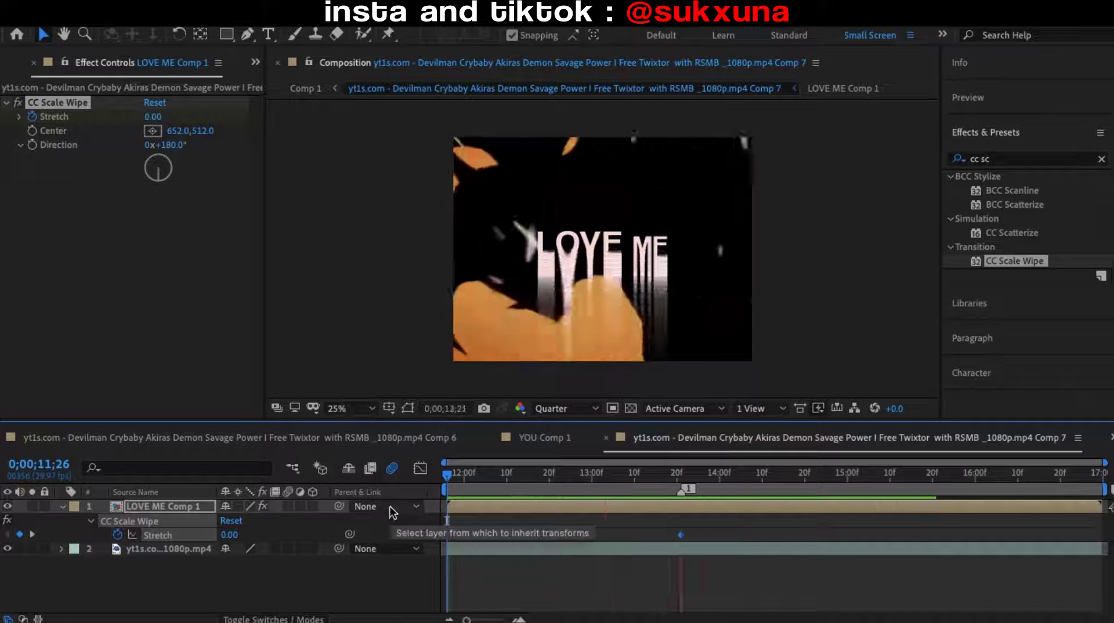
# Step: Set the layer's blending mode to Subtract and move LOVE ME to the bottom-left
pyautogui.rightClick(531, 506)
pyautogui.moveTo(638, 367)
pyautogui.click(756, 458)
pyautogui.doubleClick(543, 504)
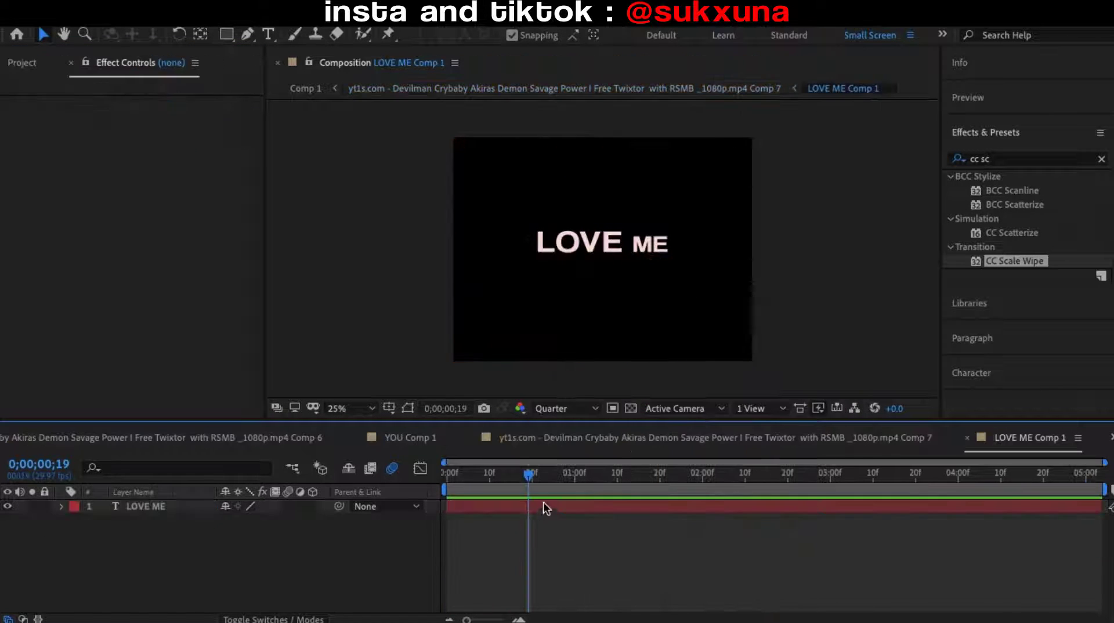
pyautogui.click(563, 88)
pyautogui.press('p')
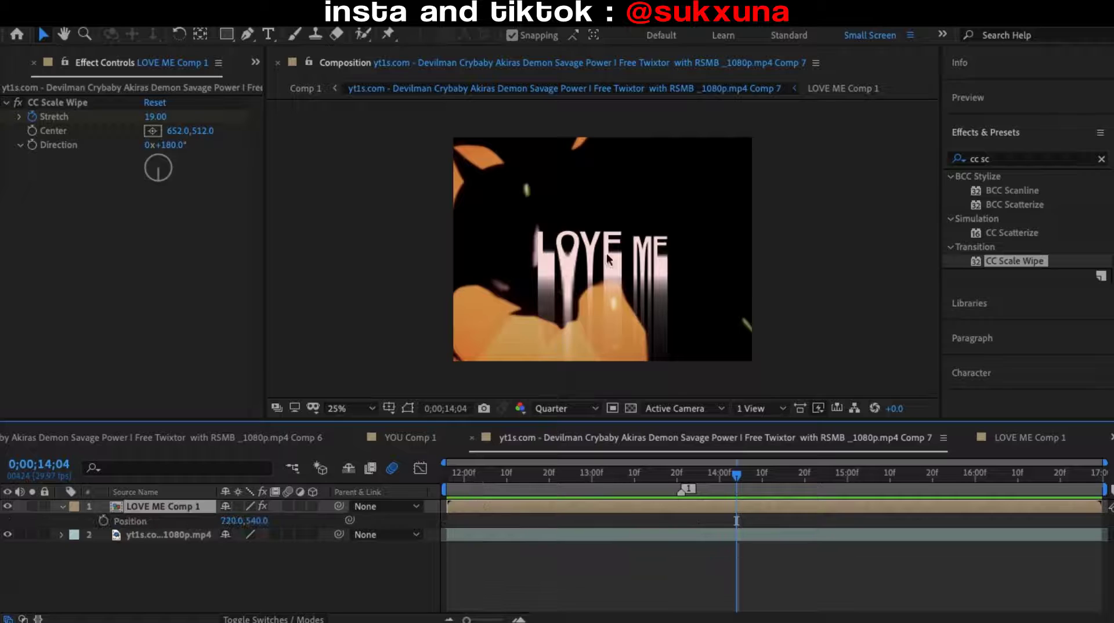
pyautogui.moveTo(607, 253); pyautogui.dragTo(524, 329)
# Step: Apply S_Flicker to LOVE ME Comp 1 around frame 13;18
pyautogui.click(669, 472)
pyautogui.click(1027, 159)
pyautogui.write('s_fli')
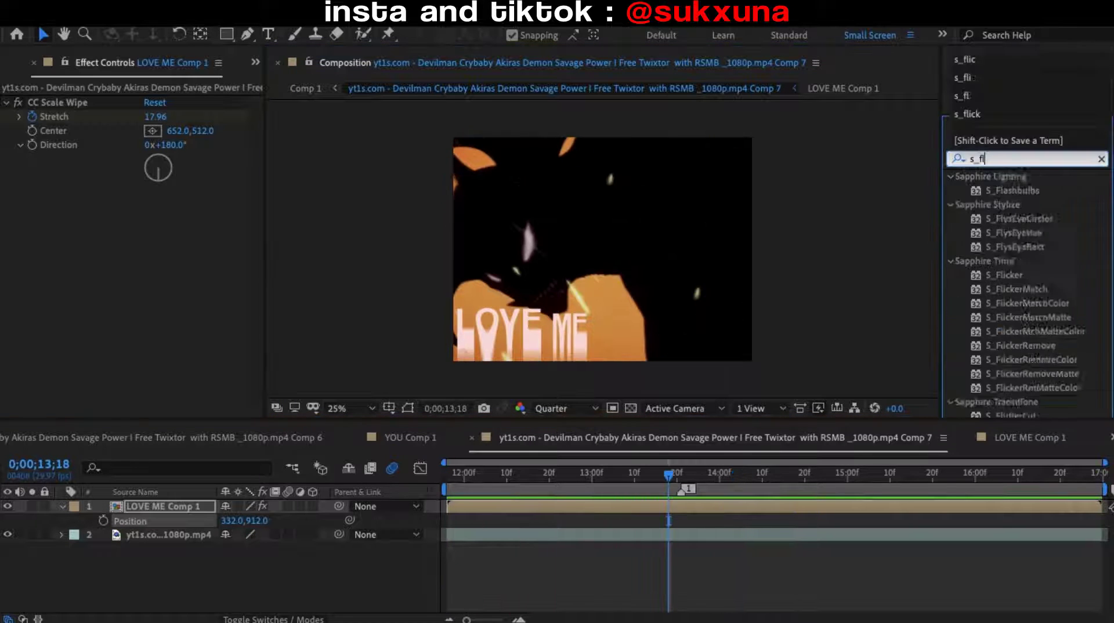
pyautogui.moveTo(1006, 190); pyautogui.dragTo(493, 510)
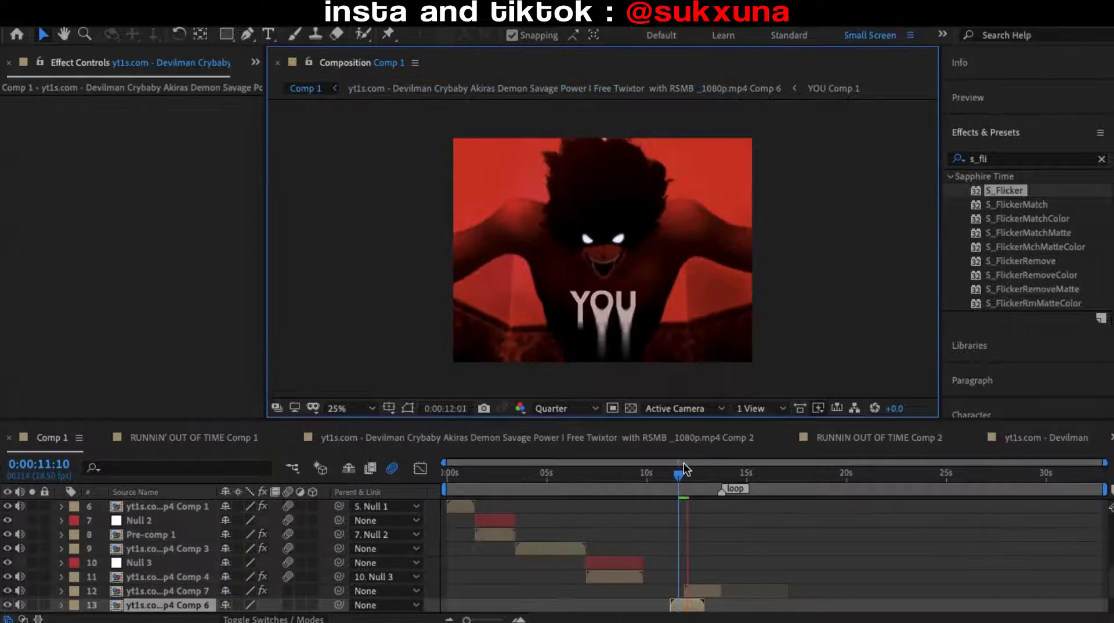
pyautogui.moveTo(724, 474); pyautogui.dragTo(697, 490)
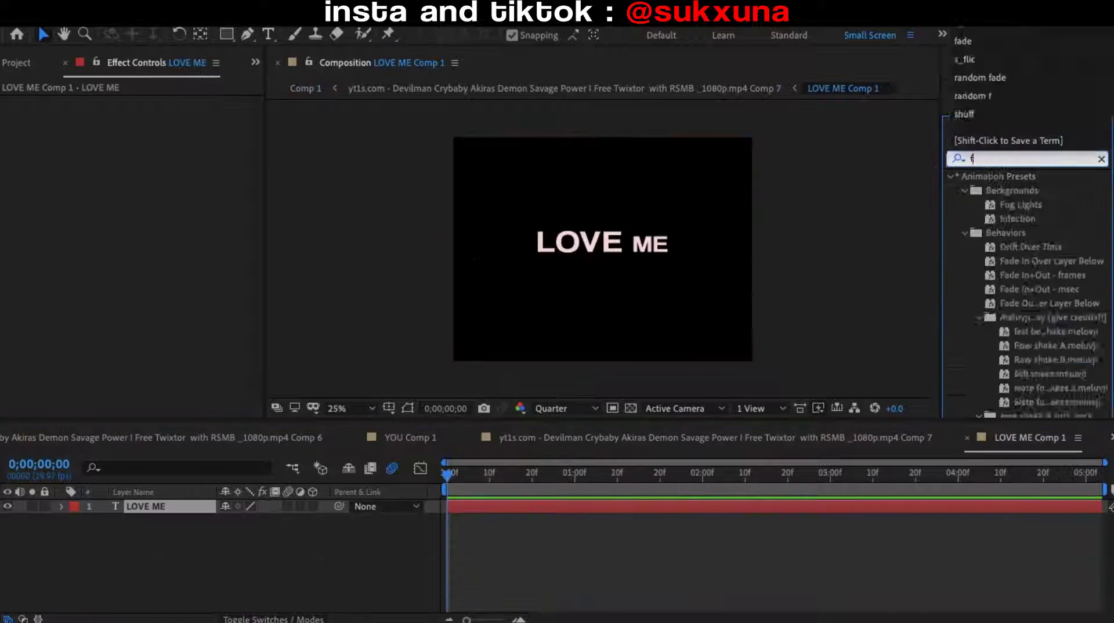
# Step: Apply Fade Up Words with a quicker Start keyframe and add S_TimeWarpRGB to LOVE ME
pyautogui.moveTo(1056, 344); pyautogui.dragTo(473, 509)
pyautogui.press('u')
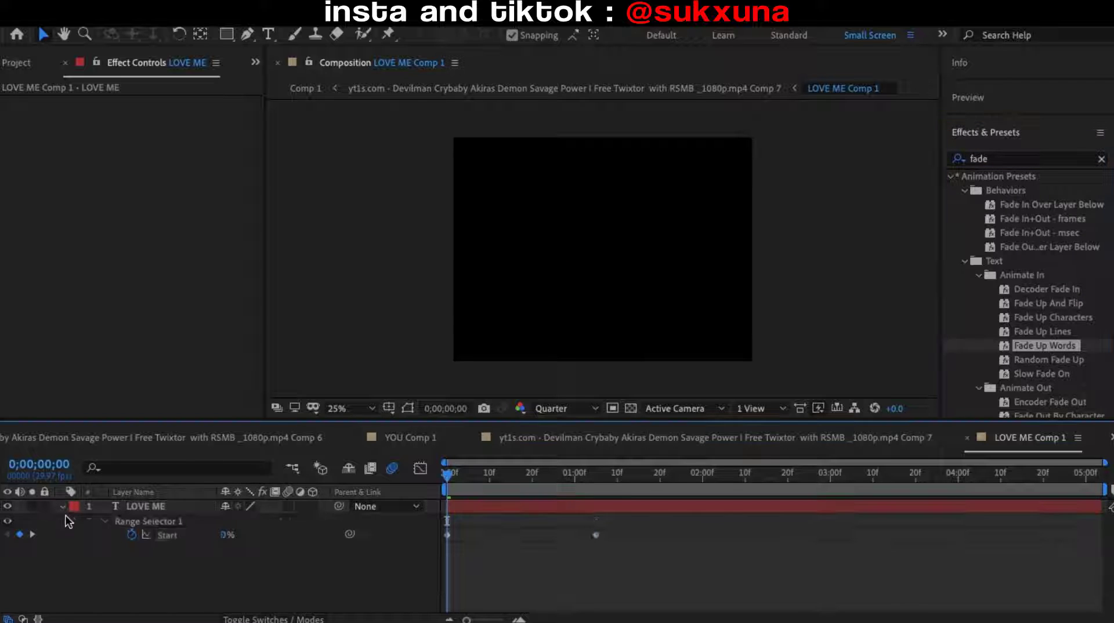
pyautogui.moveTo(581, 548); pyautogui.dragTo(514, 548)
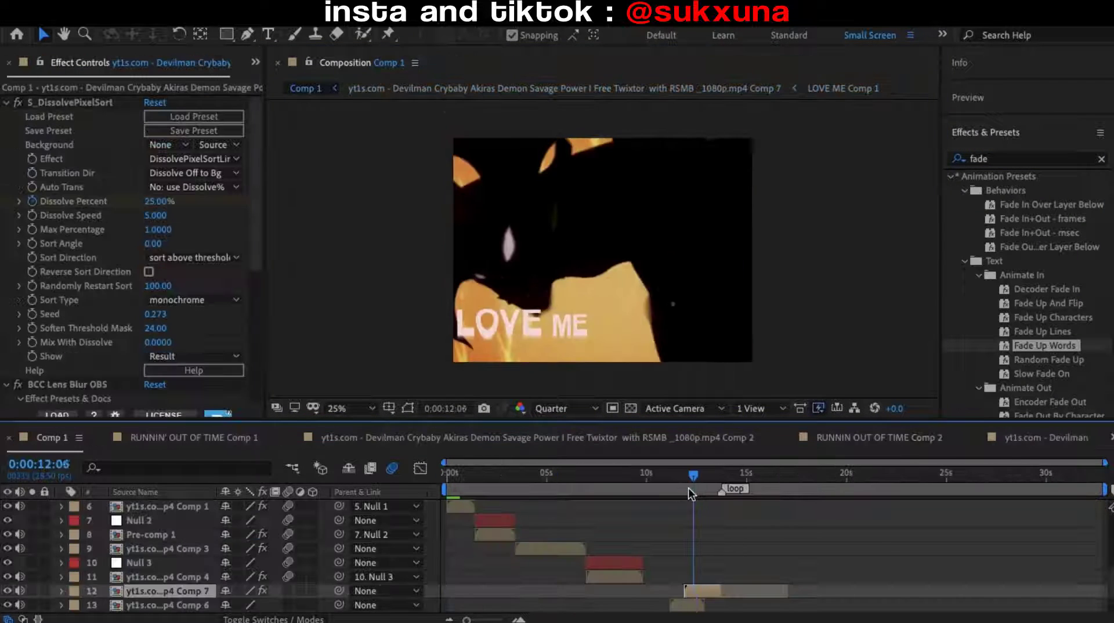
pyautogui.click(958, 158)
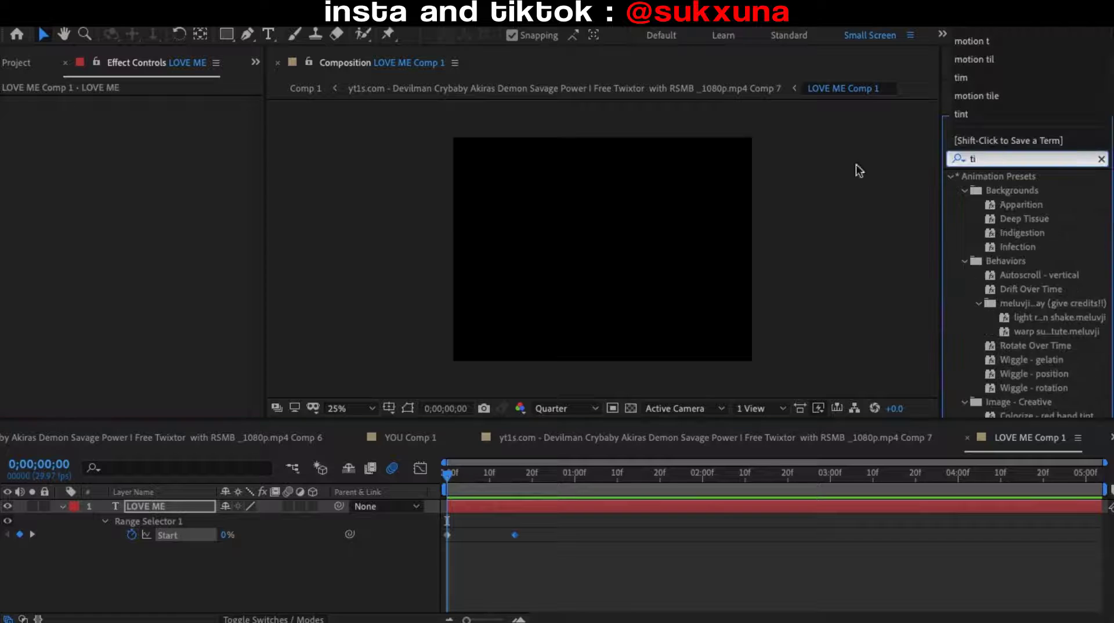
pyautogui.write('s_ti')
pyautogui.moveTo(1021, 289); pyautogui.dragTo(464, 510)
pyautogui.click(386, 90)
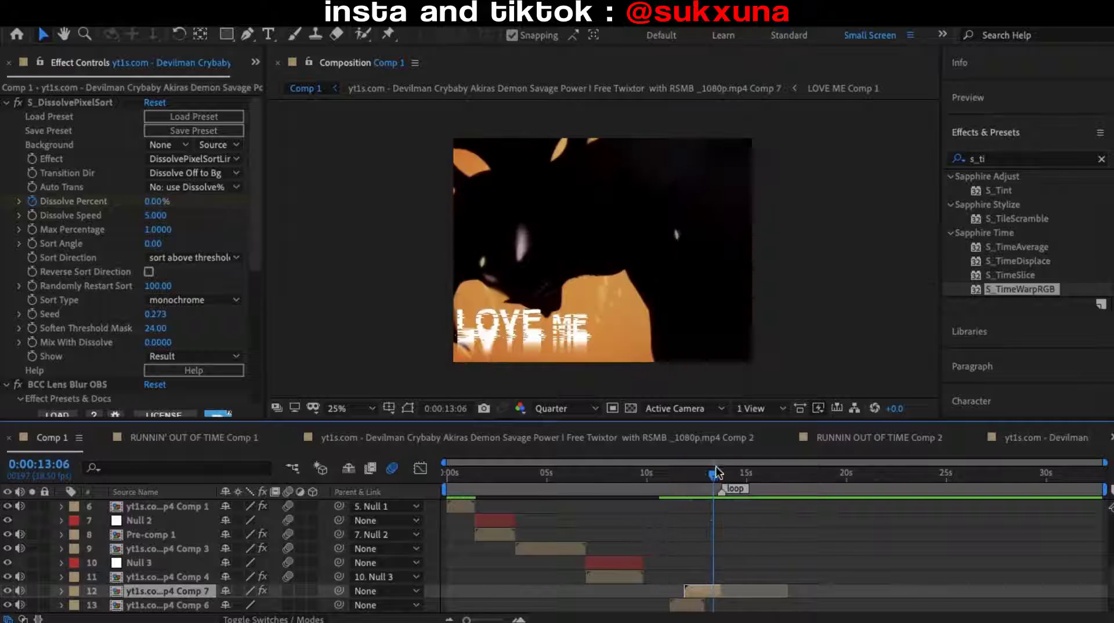
# Step: Apply the Shuffle preset to LOVE ME and preview the animation
pyautogui.click(986, 158)
pyautogui.write('shu')
pyautogui.moveTo(1026, 275); pyautogui.dragTo(650, 513)
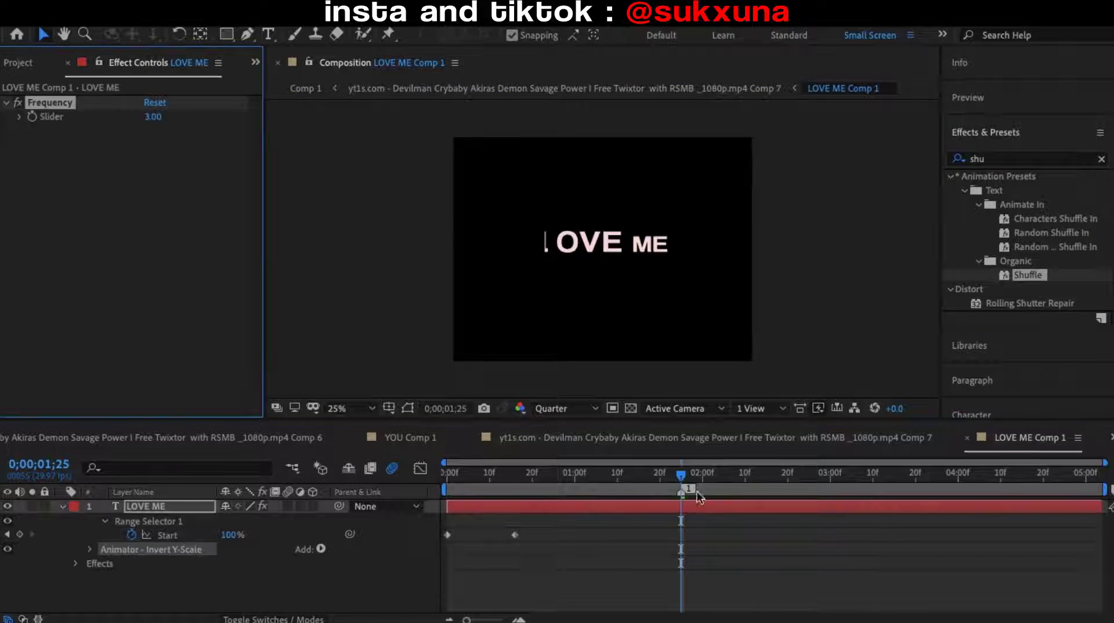
pyautogui.press('space')
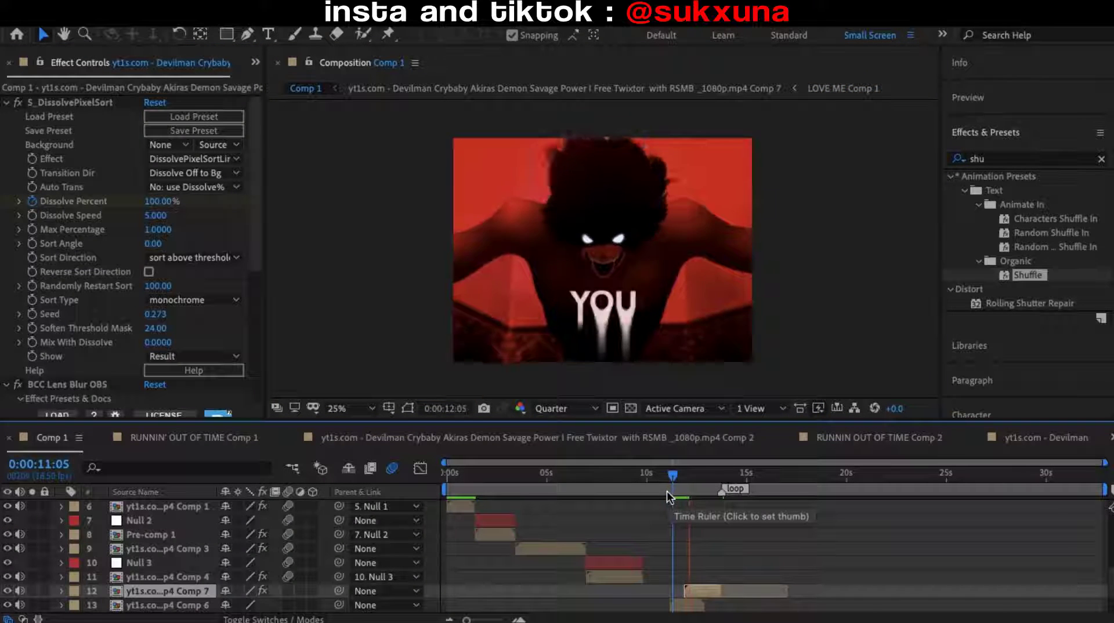
pyautogui.press('space')
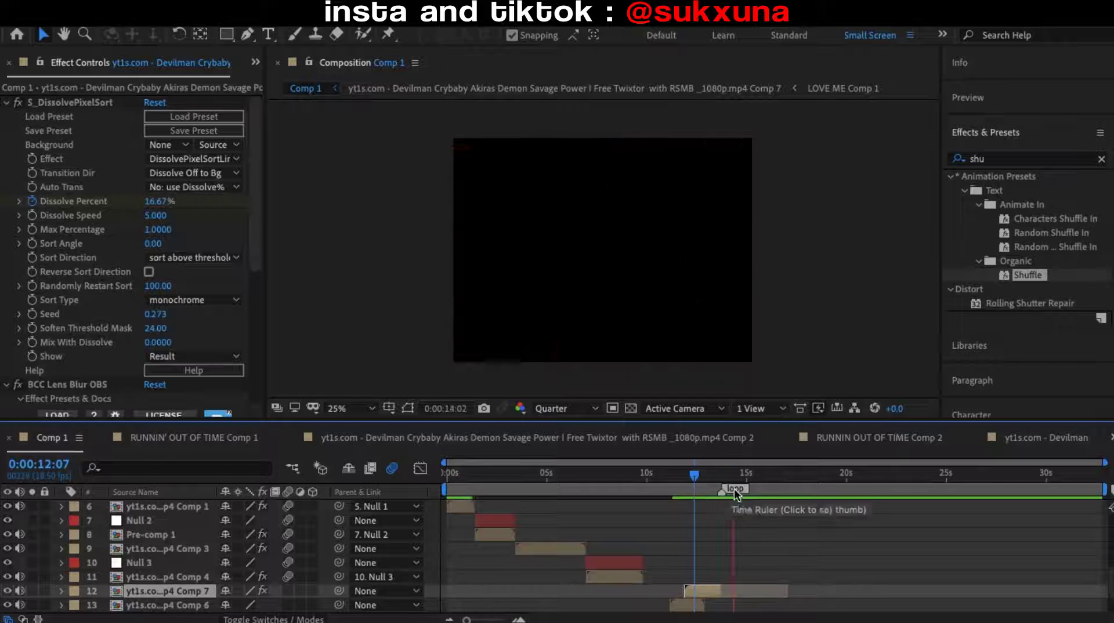
pyautogui.moveTo(735, 495); pyautogui.dragTo(665, 535)
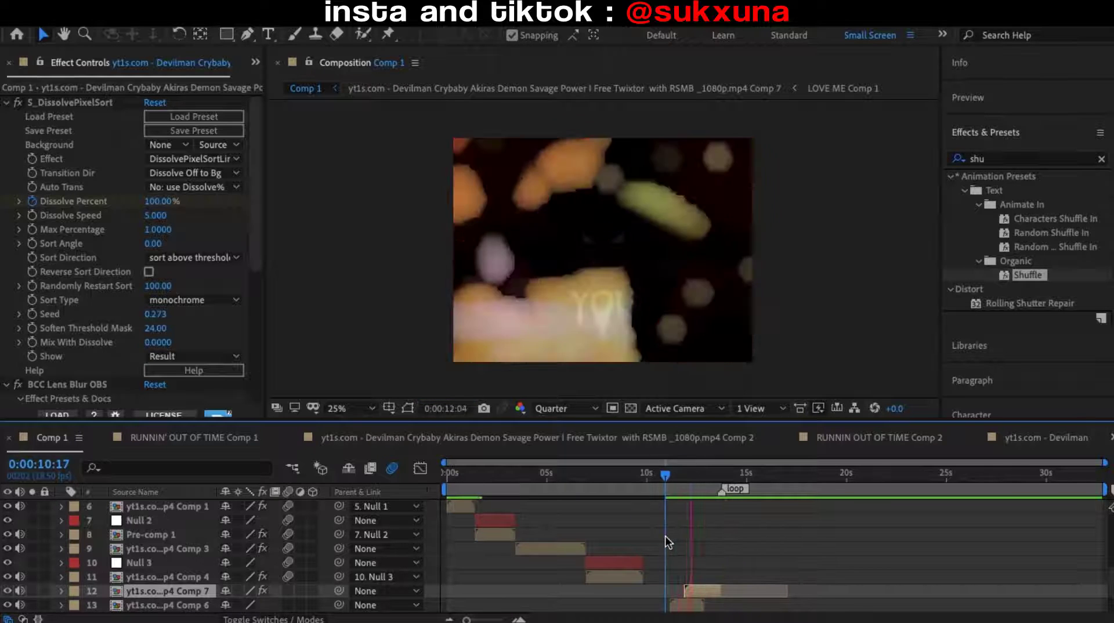
pyautogui.scroll(-2, 665, 535)
pyautogui.click(596, 535)
pyautogui.press('s')
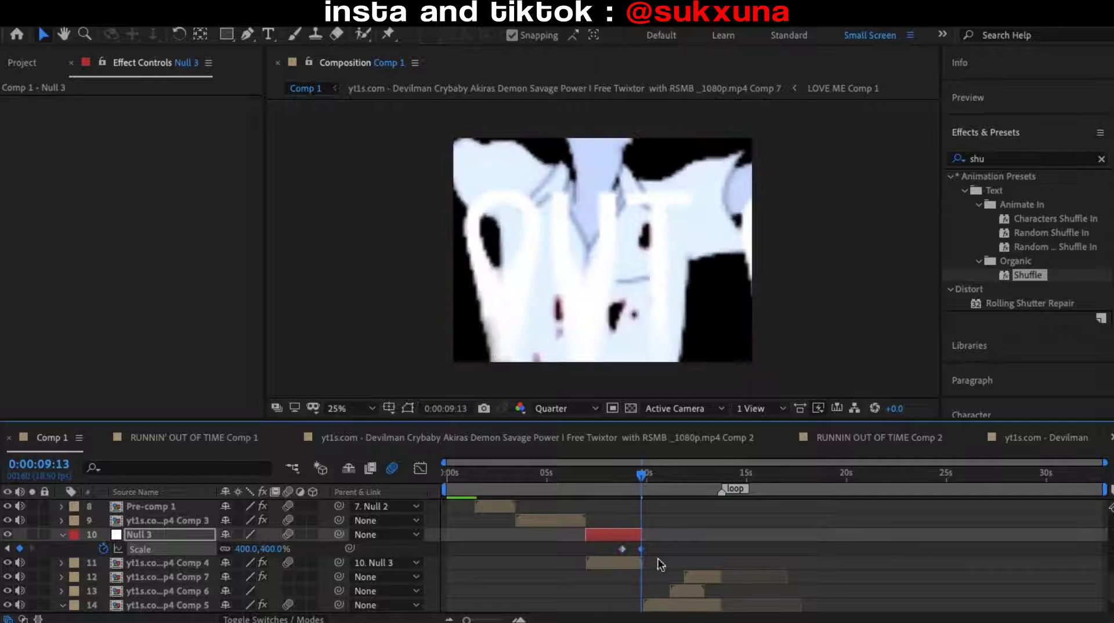
pyautogui.hotkey('shift', 'F3')
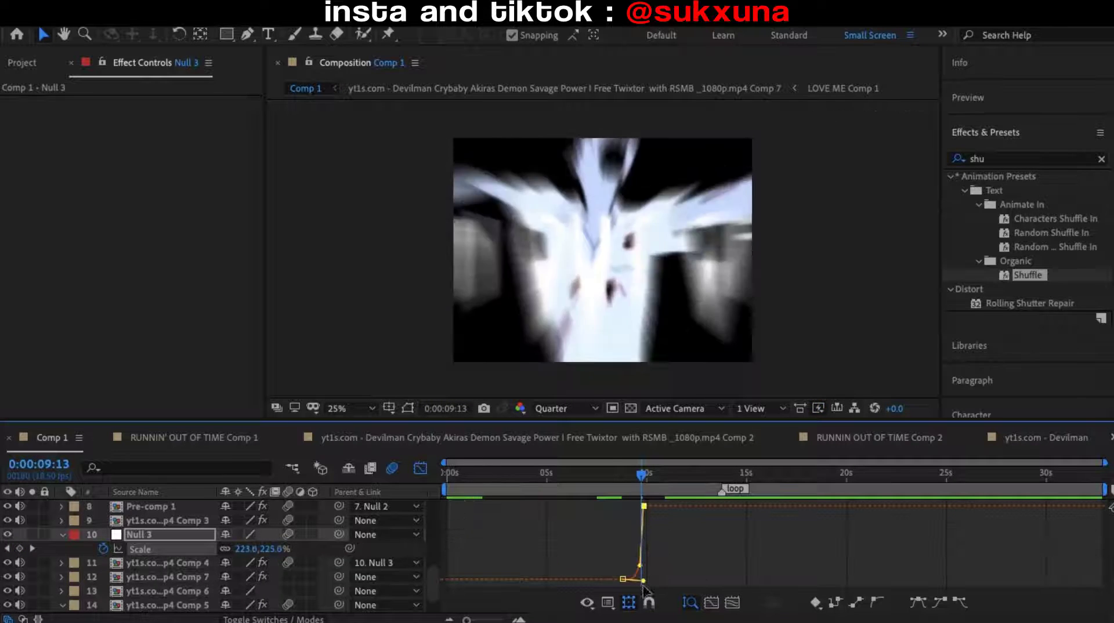
pyautogui.click(419, 471)
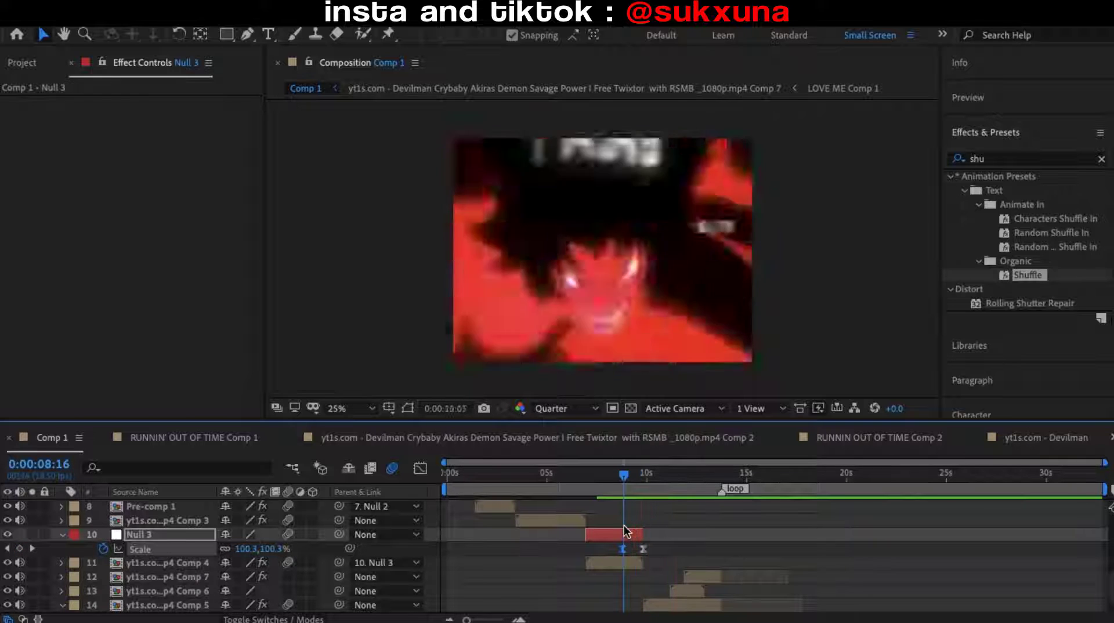
# Step: Apply S_DissolveGlow to layer 13 and keyframe its Dissolve Percent
pyautogui.click(956, 158)
pyautogui.write('s_')
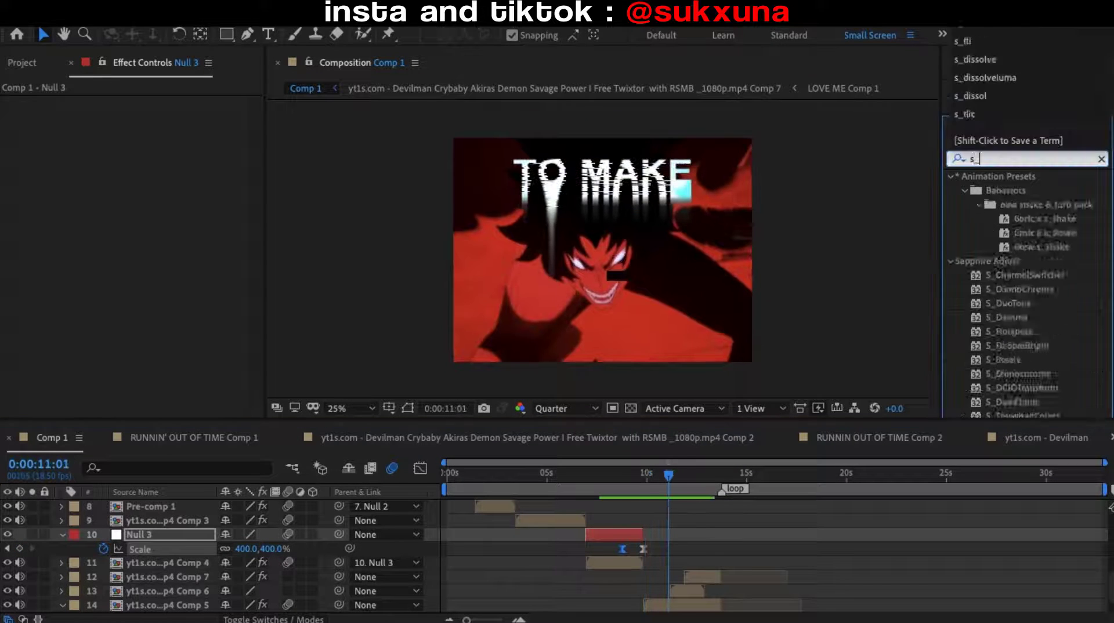
pyautogui.click(989, 87)
pyautogui.moveTo(1023, 276); pyautogui.dragTo(684, 590)
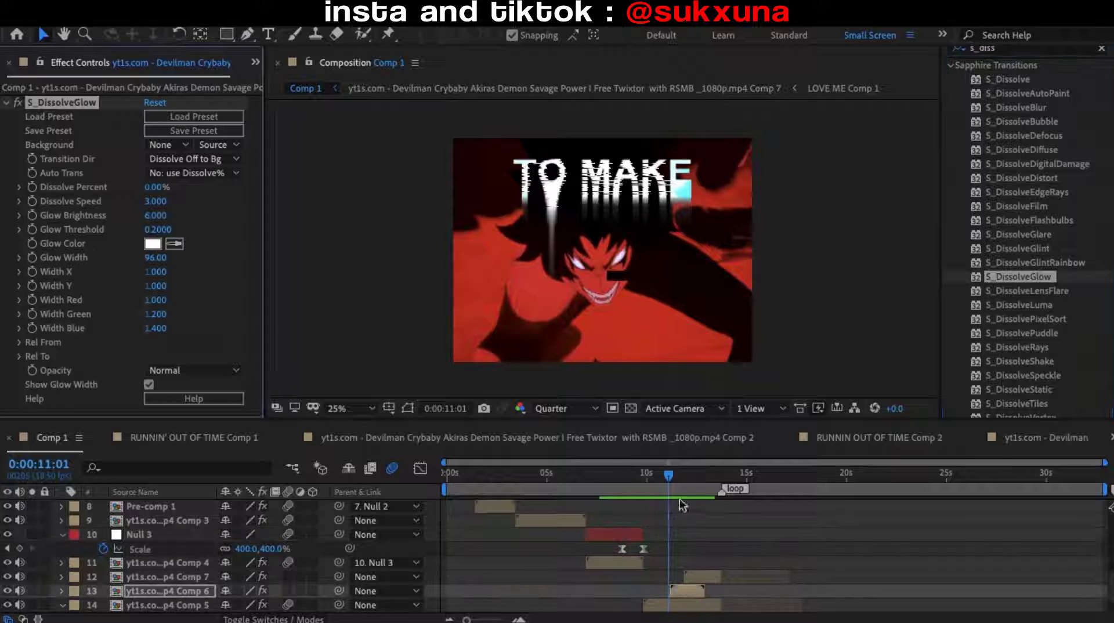
pyautogui.click(32, 186)
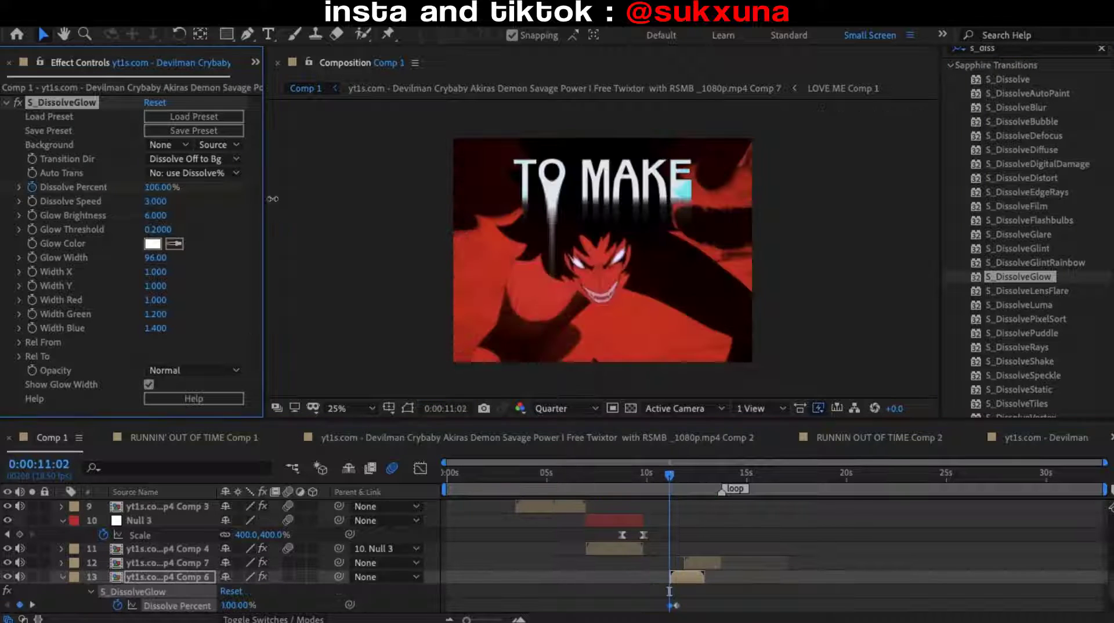
pyautogui.moveTo(674, 487)
pyautogui.mouseDown()
pyautogui.moveTo(649, 506)
pyautogui.moveTo(670, 504)
pyautogui.mouseUp()
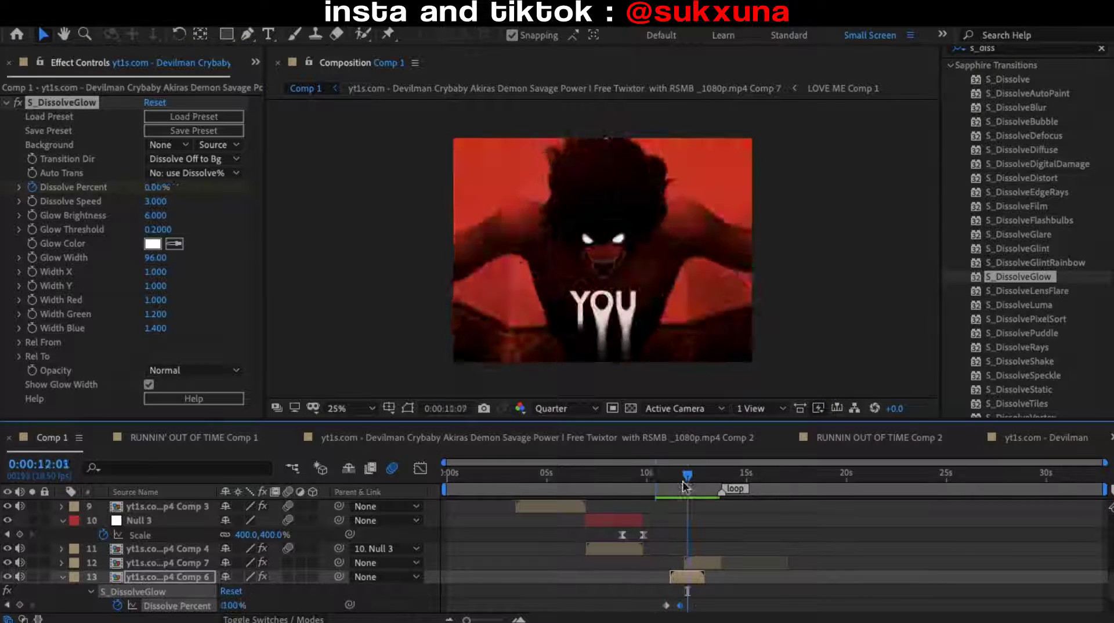
# Step: Add the 'fast twitch with rgb turb' preset to layer 13 and check the TO MAKE-to-YOU change
pyautogui.click(1021, 48)
pyautogui.write('tw')
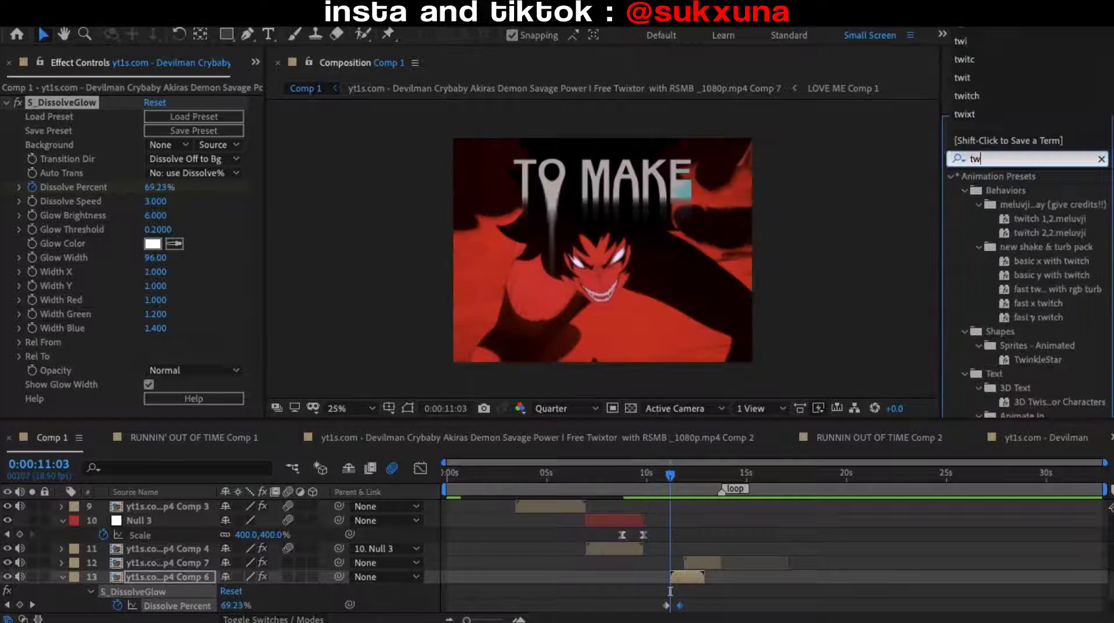
pyautogui.moveTo(1044, 289); pyautogui.dragTo(687, 576)
pyautogui.moveTo(650, 500); pyautogui.dragTo(680, 502)
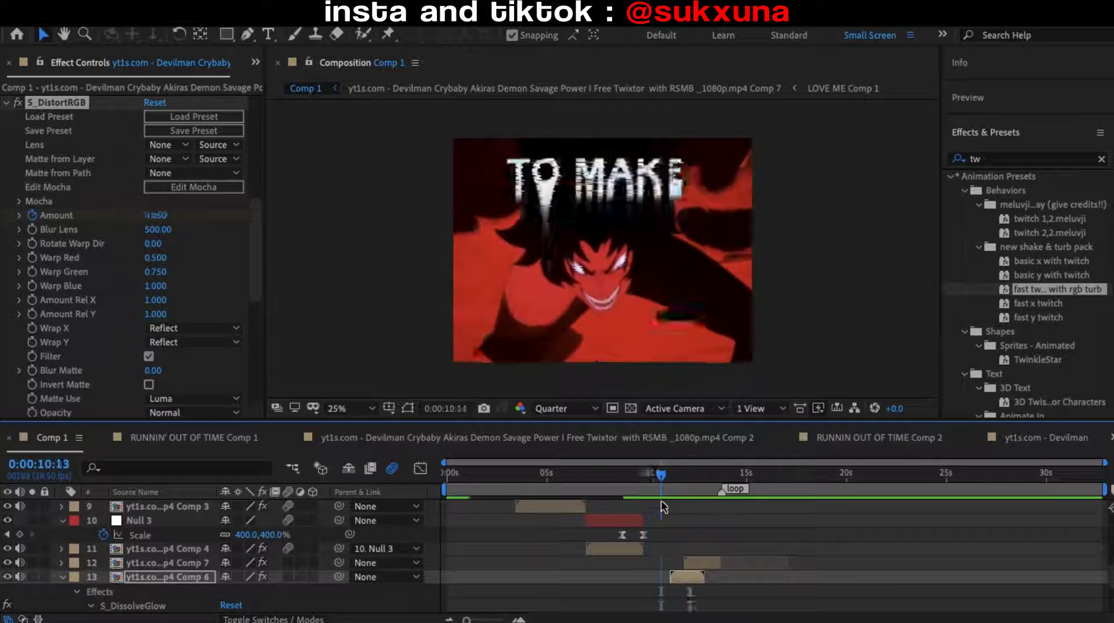
pyautogui.scroll(-5, 47, 340)
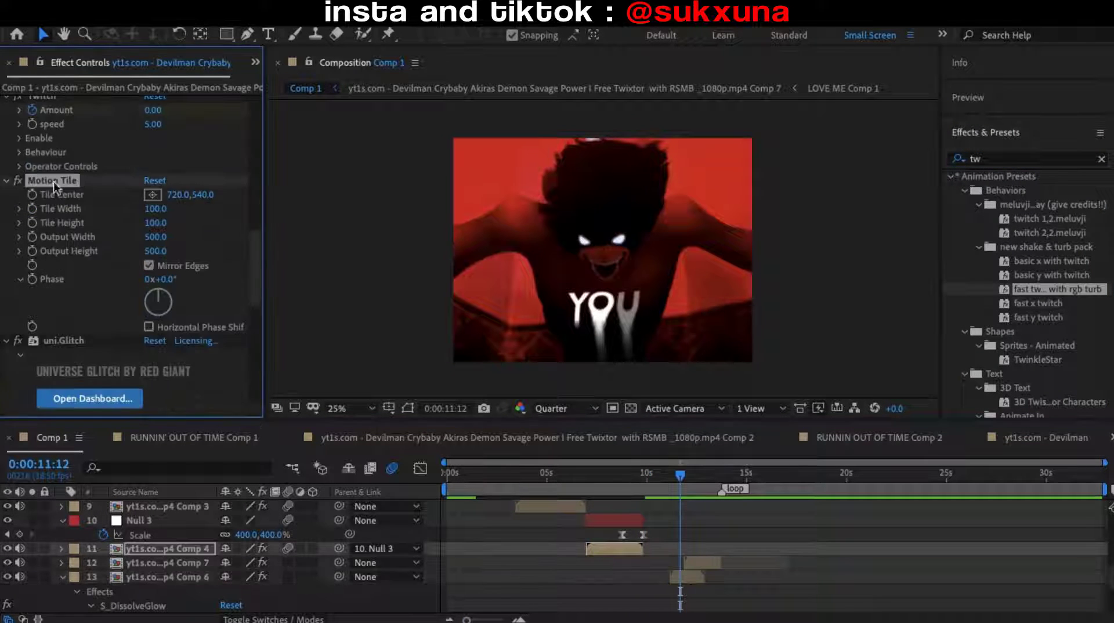
pyautogui.scroll(-5, 46, 339)
pyautogui.scroll(-5, 47, 339)
pyautogui.scroll(-5, 47, 340)
pyautogui.moveTo(642, 460); pyautogui.dragTo(671, 460)
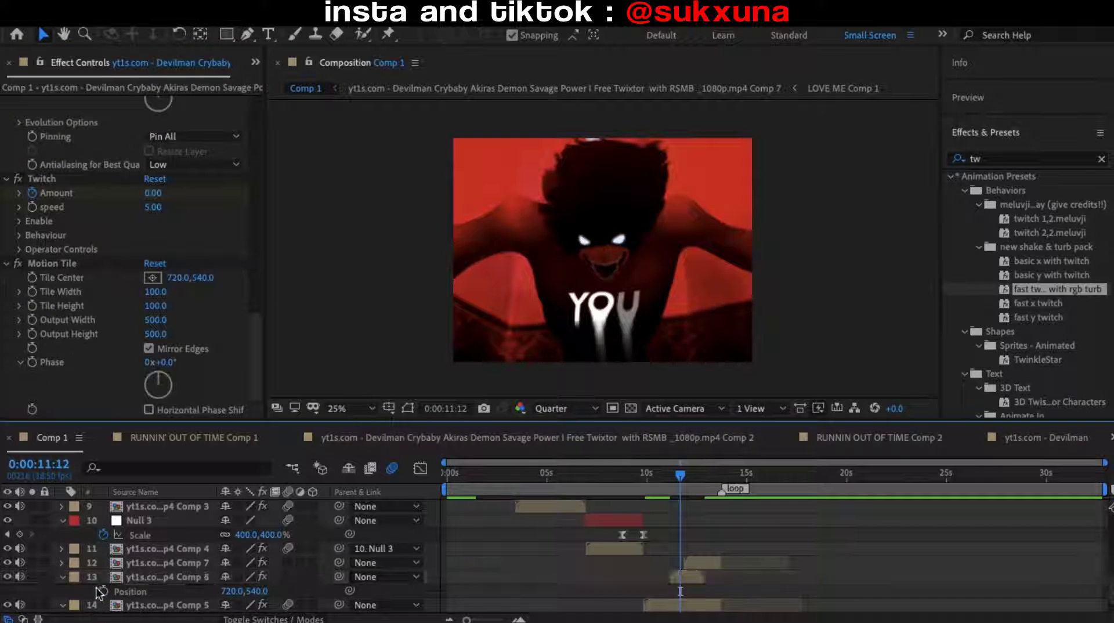
# Step: Paste a shifted Position keyframe one frame later and separate Position into X and Y
pyautogui.press('p')
pyautogui.press('pagedown')
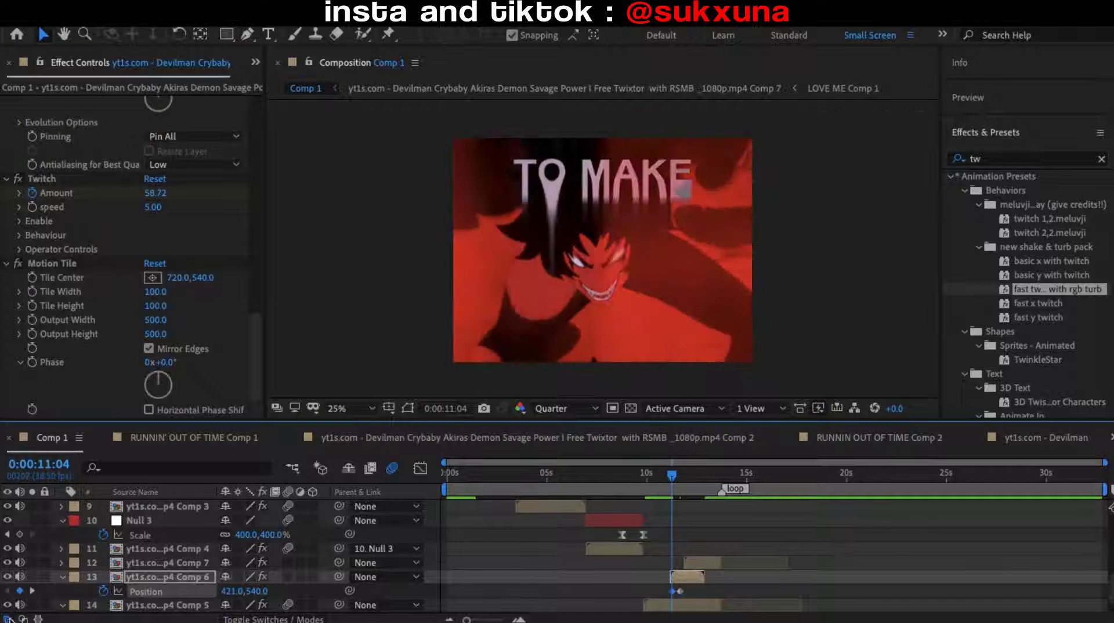
pyautogui.hotkey('ctrl', 'v')
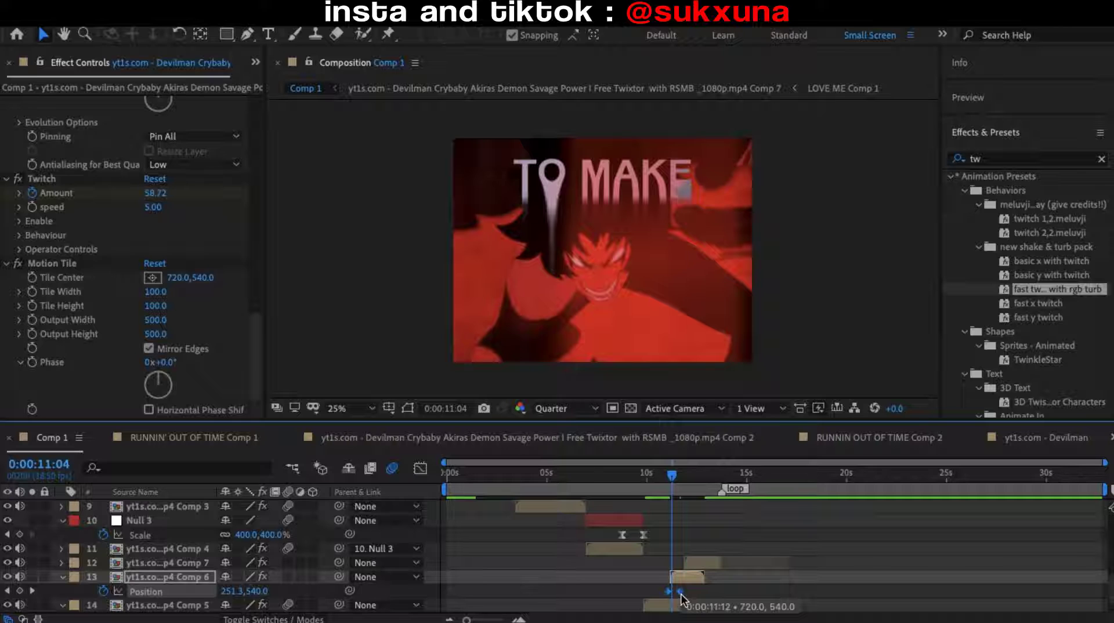
pyautogui.click(392, 467)
pyautogui.rightClick(203, 591)
pyautogui.click(275, 433)
pyautogui.moveTo(671, 476)
pyautogui.mouseDown()
pyautogui.moveTo(649, 492)
pyautogui.moveTo(672, 509)
pyautogui.moveTo(659, 498)
pyautogui.mouseUp()
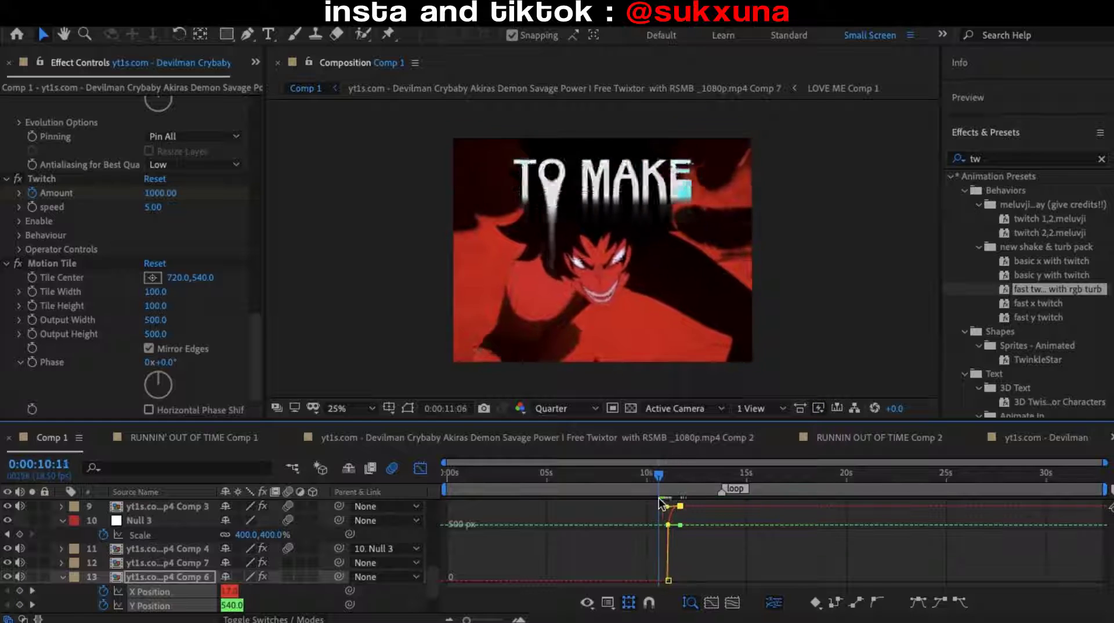
pyautogui.click(420, 468)
pyautogui.scroll(1, 130, 243)
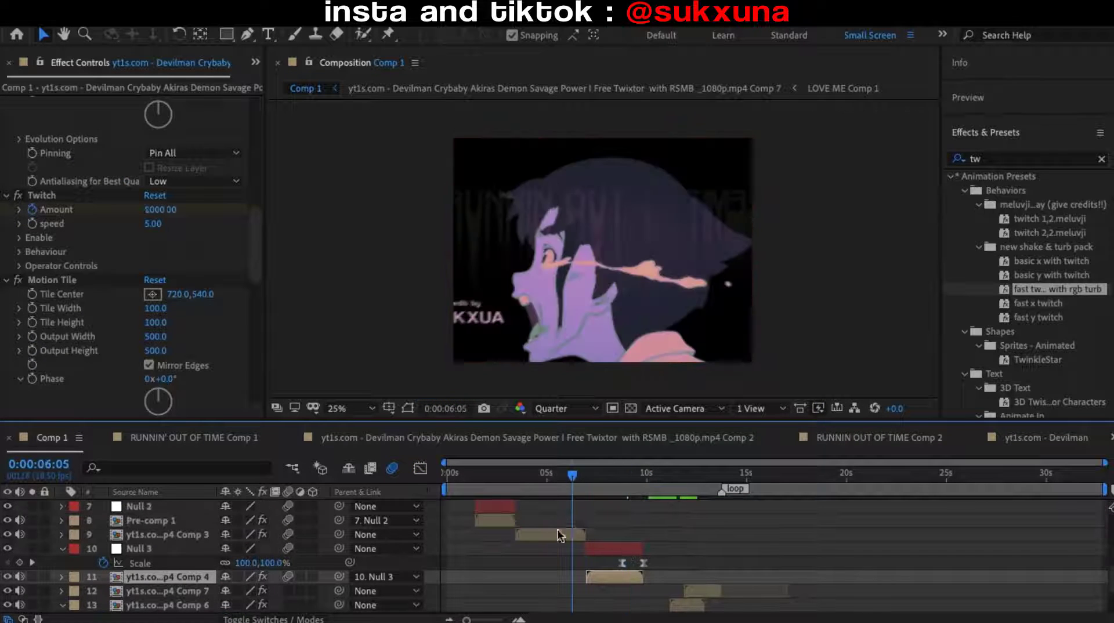
pyautogui.scroll(-2, 557, 529)
pyautogui.click(630, 492)
pyautogui.moveTo(630, 486); pyautogui.dragTo(676, 537)
# Step: Apply S_PseudoColor to layer 13, the YOU clip, and set its Saturation to 0.350
pyautogui.click(684, 534)
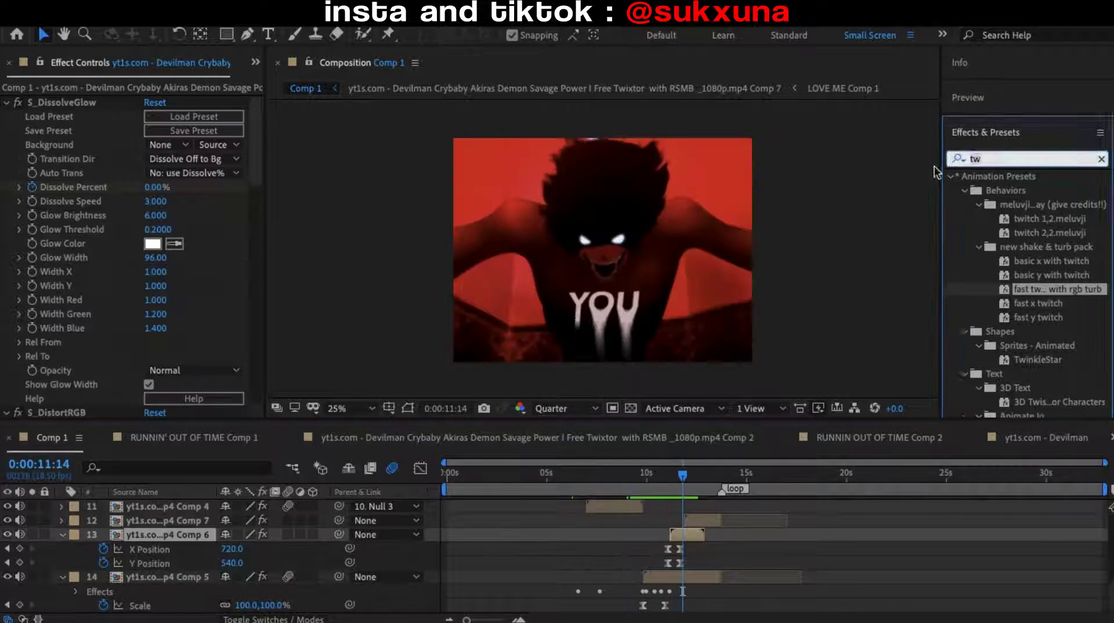
pyautogui.doubleClick(974, 159)
pyautogui.write('s_p')
pyautogui.doubleClick(1018, 247)
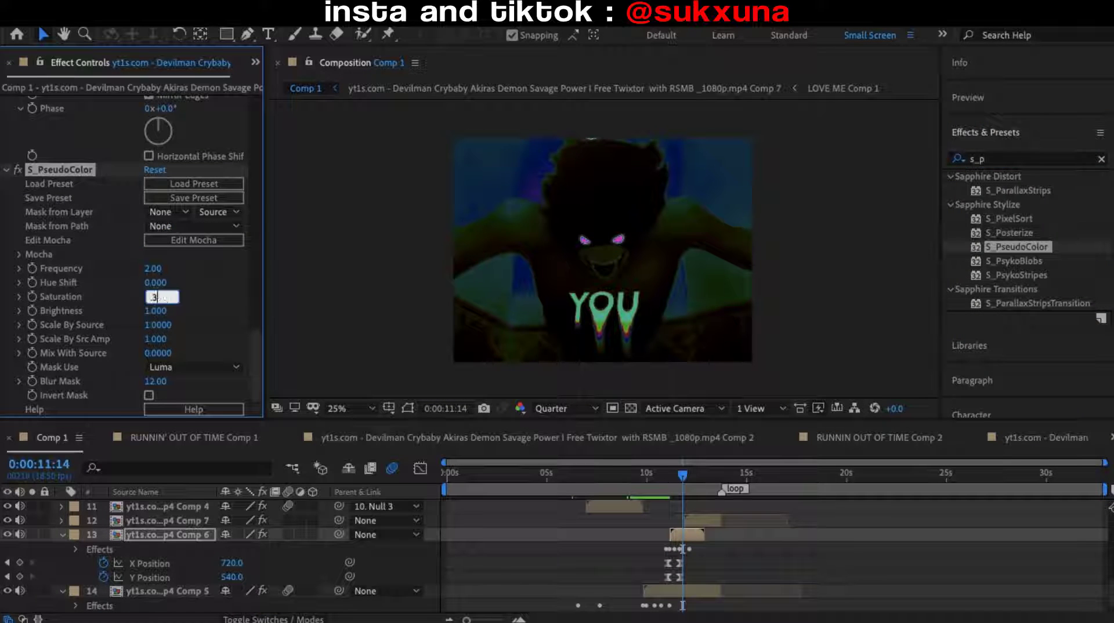
pyautogui.write('5')
pyautogui.press('Return')
pyautogui.press('u')
# Step: Check the mid-dissolve frame at 11:10 and raise S_PseudoColor Saturation to 1.000
pyautogui.moveTo(682, 472)
pyautogui.mouseDown()
pyautogui.moveTo(648, 516)
pyautogui.moveTo(672, 496)
pyautogui.mouseUp()
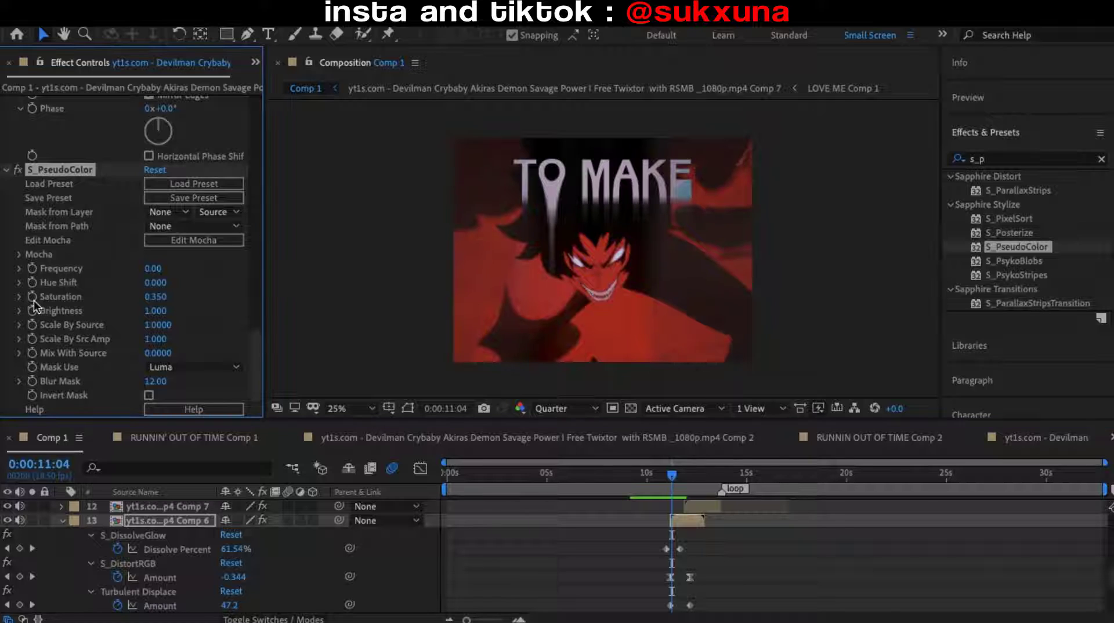
pyautogui.click(678, 476)
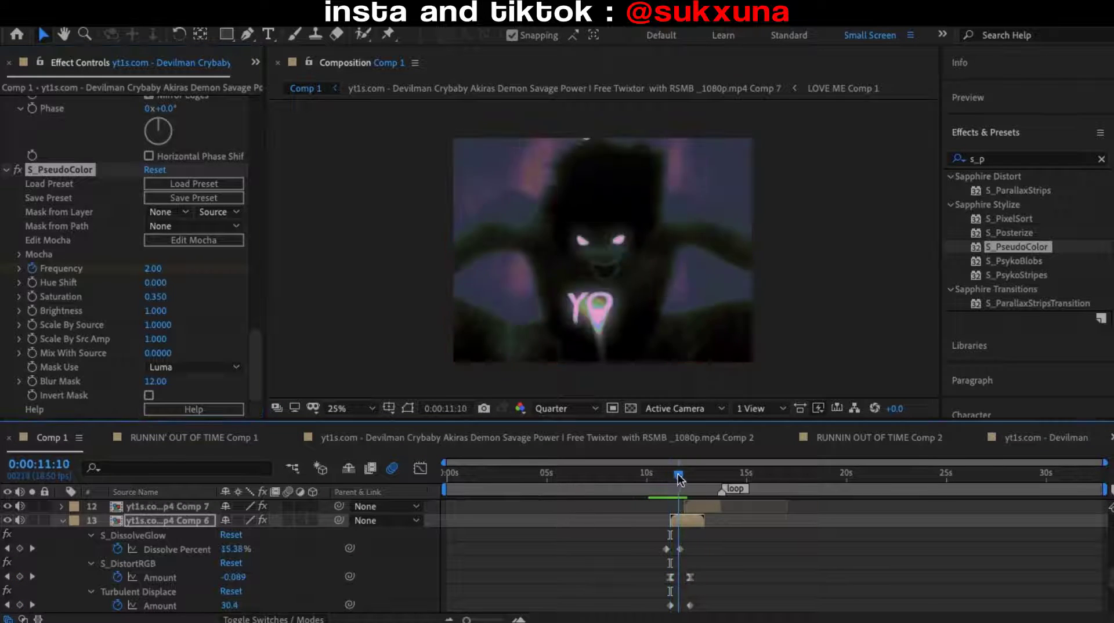
pyautogui.moveTo(152, 302)
pyautogui.mouseDown()
pyautogui.moveTo(174, 301)
pyautogui.moveTo(165, 300)
pyautogui.mouseUp()
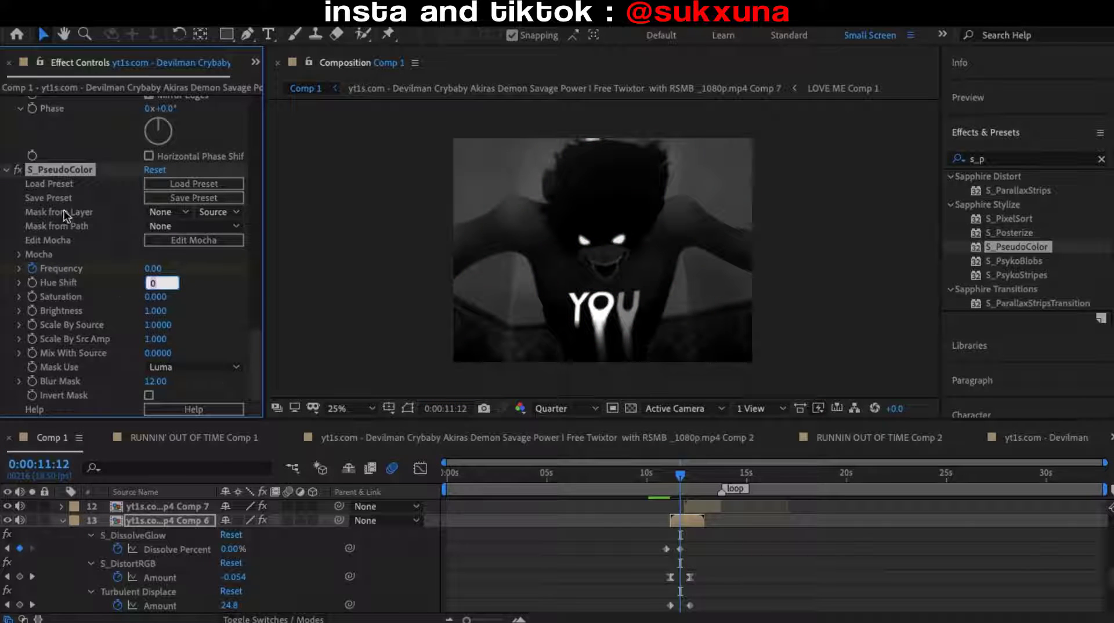
pyautogui.scroll(5, 65, 216)
# Step: Scrub through the transitions to the LOVE ME clip and the 12:03 keyframes
pyautogui.click(705, 507)
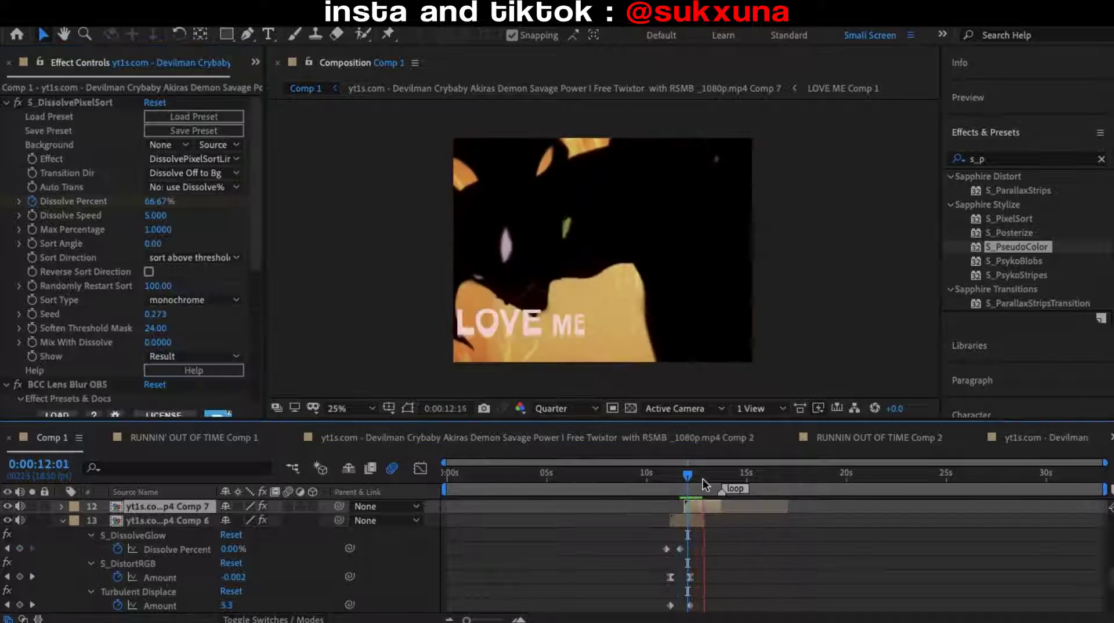
pyautogui.press('j')
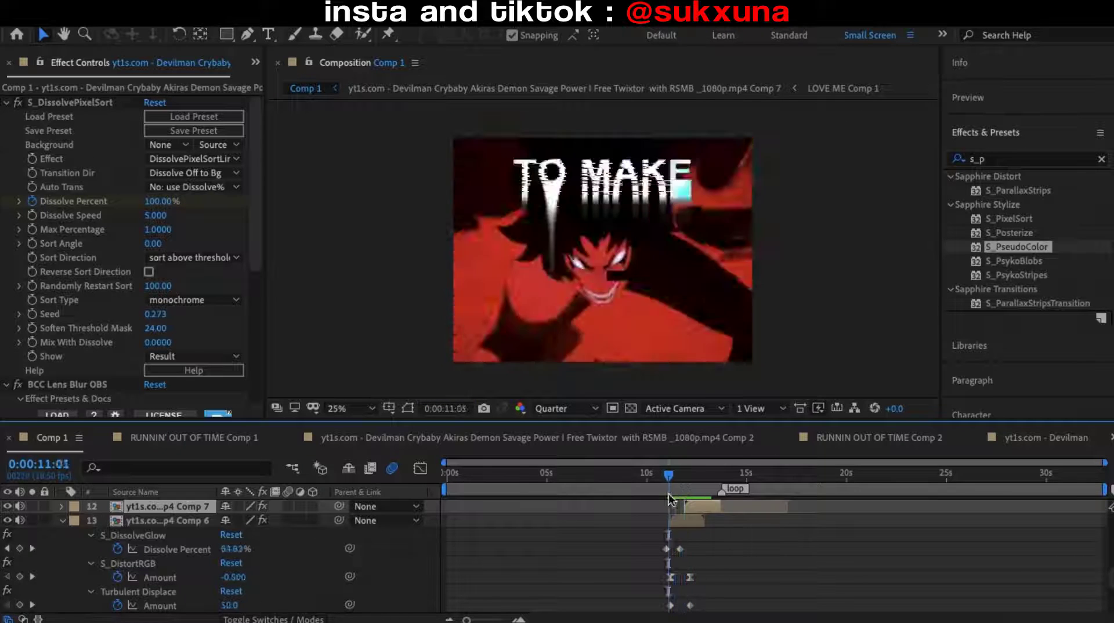
pyautogui.click(717, 474)
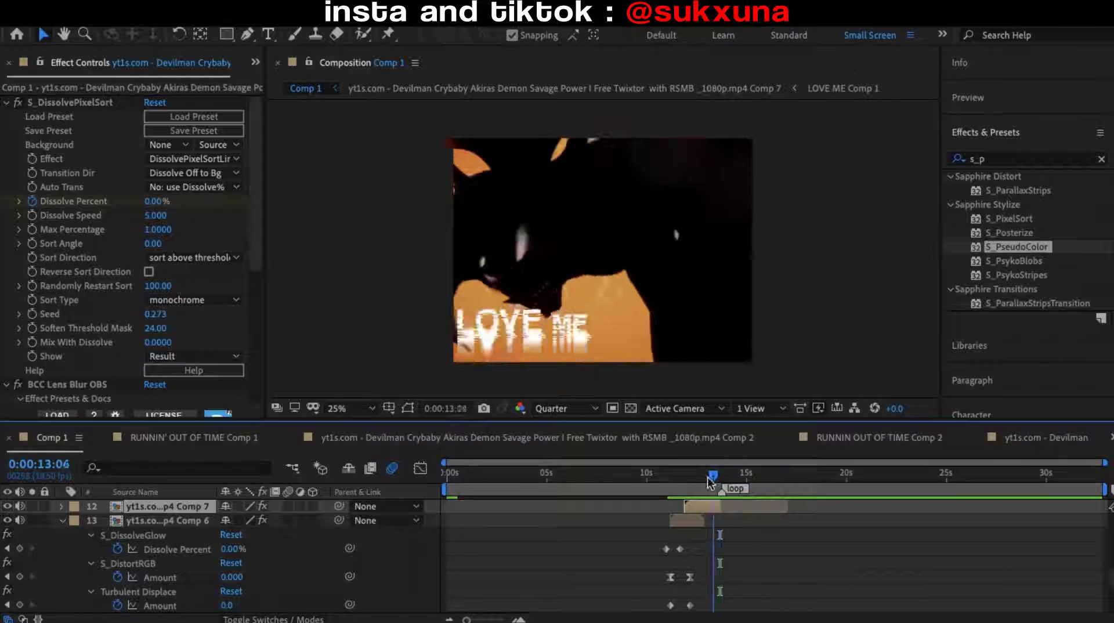
pyautogui.moveTo(709, 481); pyautogui.dragTo(659, 512)
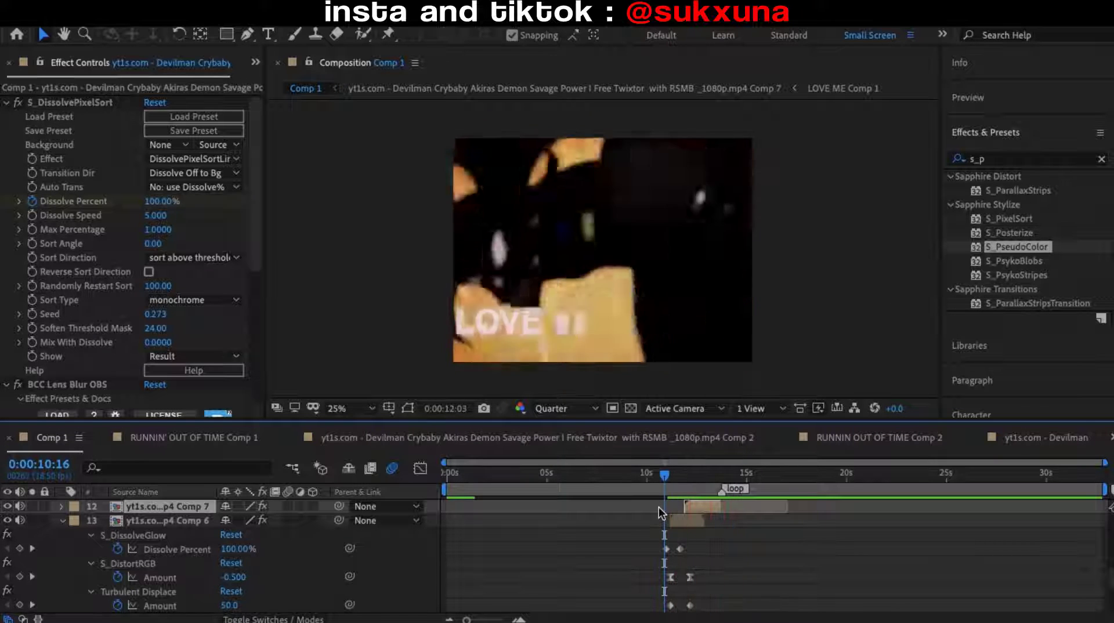
pyautogui.press('pageup')
pyautogui.press('pageup')
pyautogui.press('pageup')
pyautogui.press('pageup')
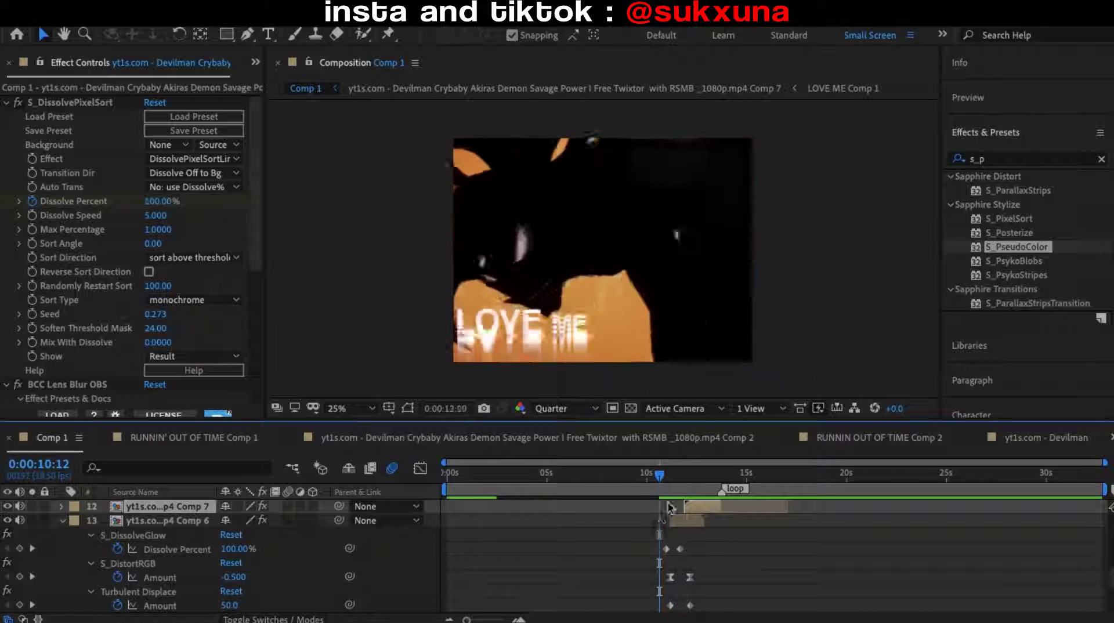
pyautogui.moveTo(667, 508); pyautogui.dragTo(689, 506)
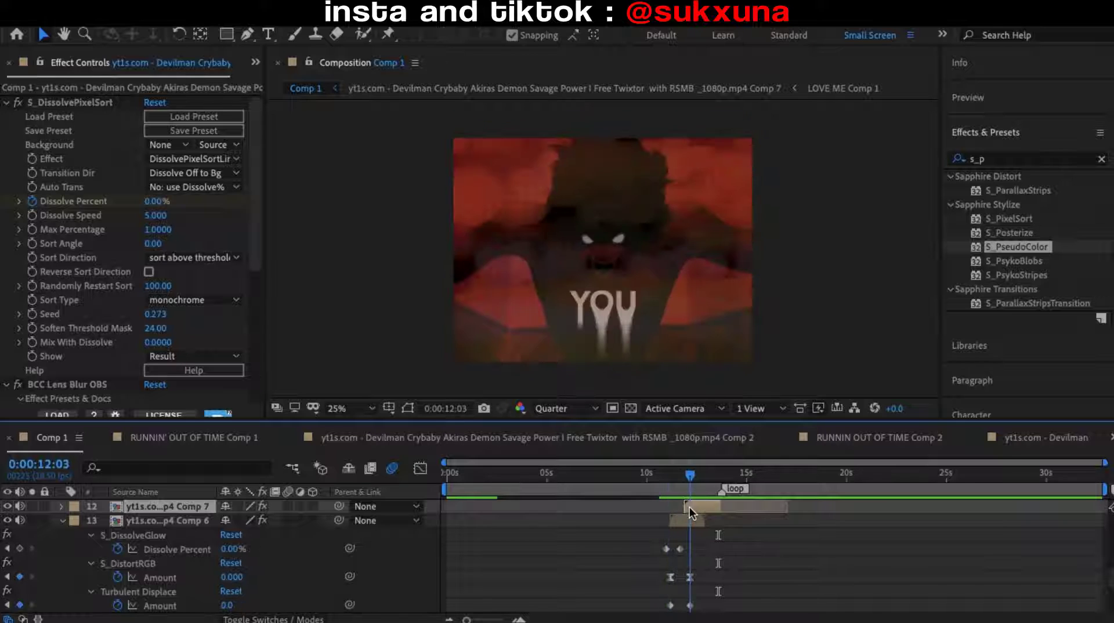
pyautogui.click(1016, 158)
pyautogui.press('BackSpace')
pyautogui.write('d')
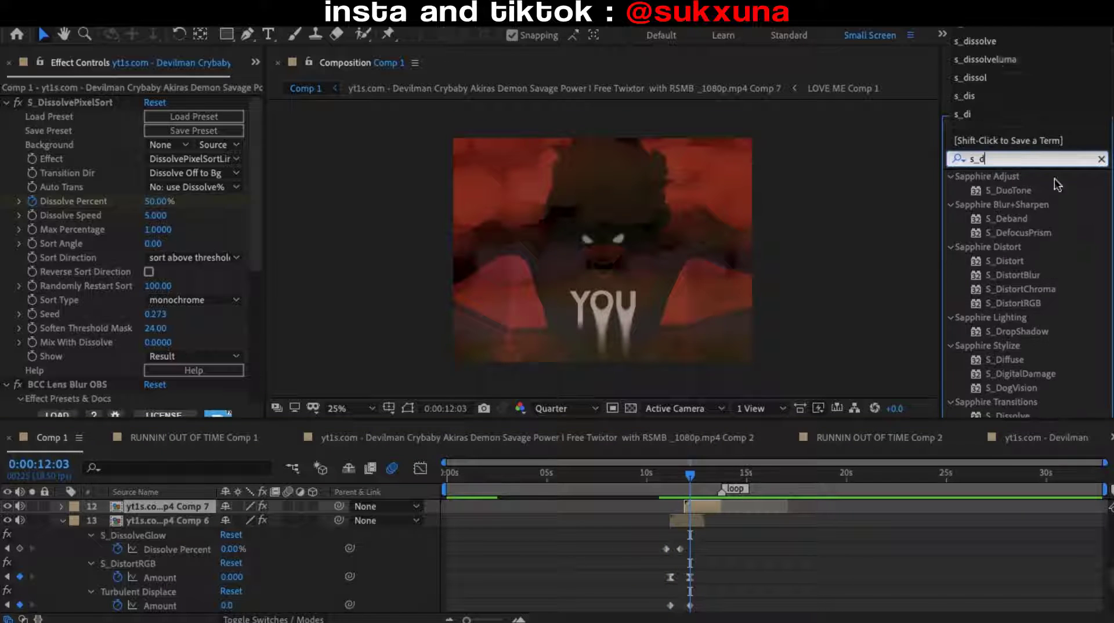
pyautogui.click(984, 60)
pyautogui.moveTo(1024, 190); pyautogui.dragTo(650, 520)
pyautogui.scroll(-1, 725, 532)
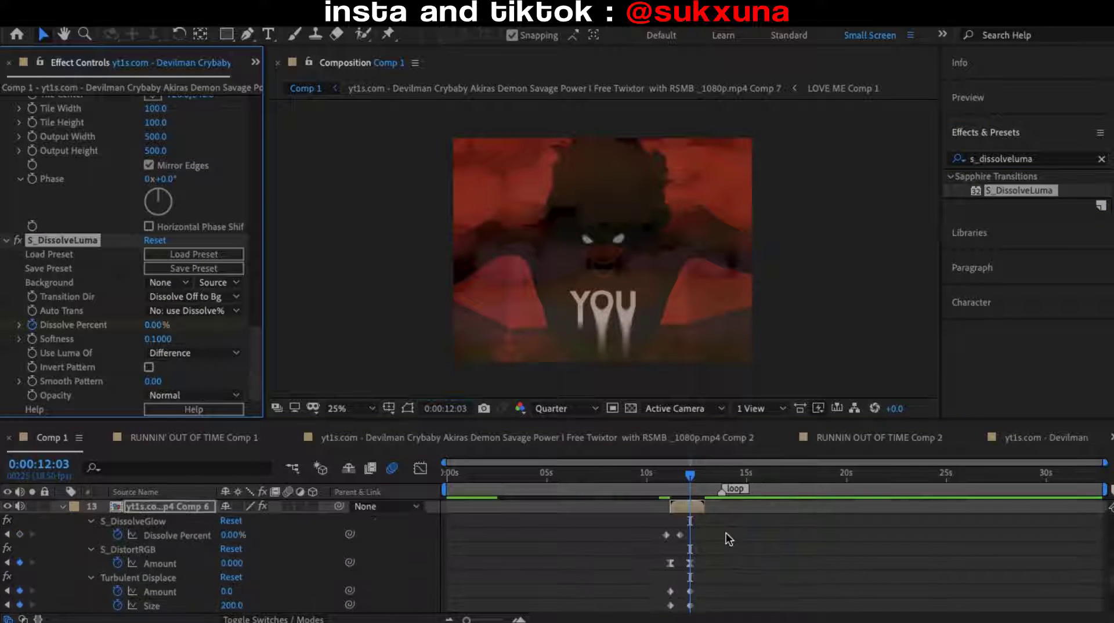
pyautogui.scroll(1, 729, 539)
pyautogui.click(704, 474)
pyautogui.moveTo(696, 483); pyautogui.dragTo(692, 475)
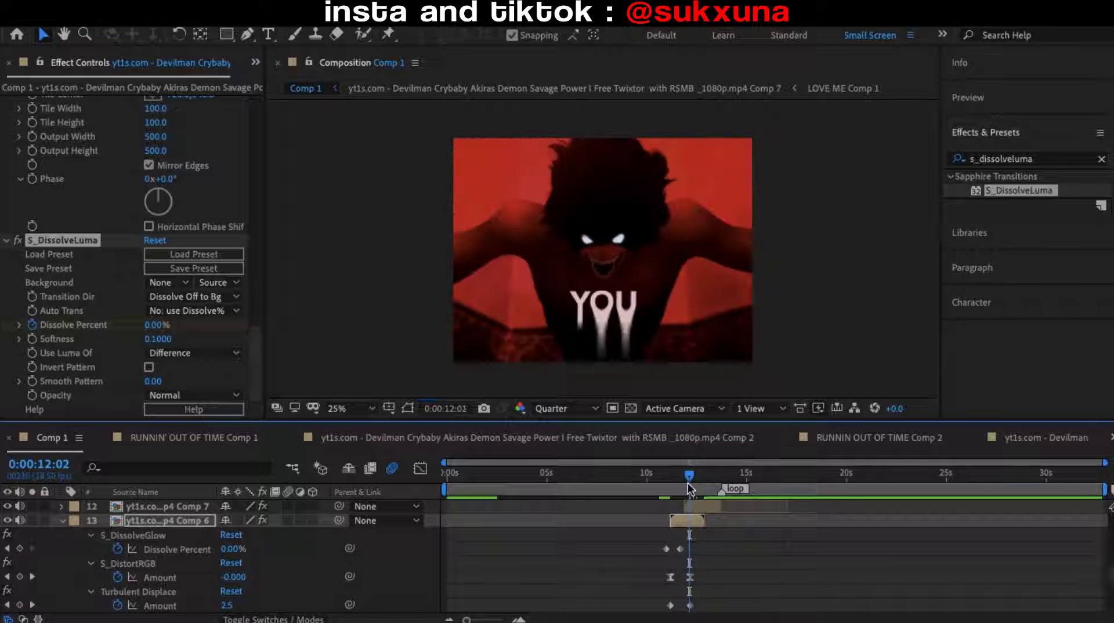
pyautogui.click(33, 325)
pyautogui.moveTo(157, 325); pyautogui.dragTo(236, 322)
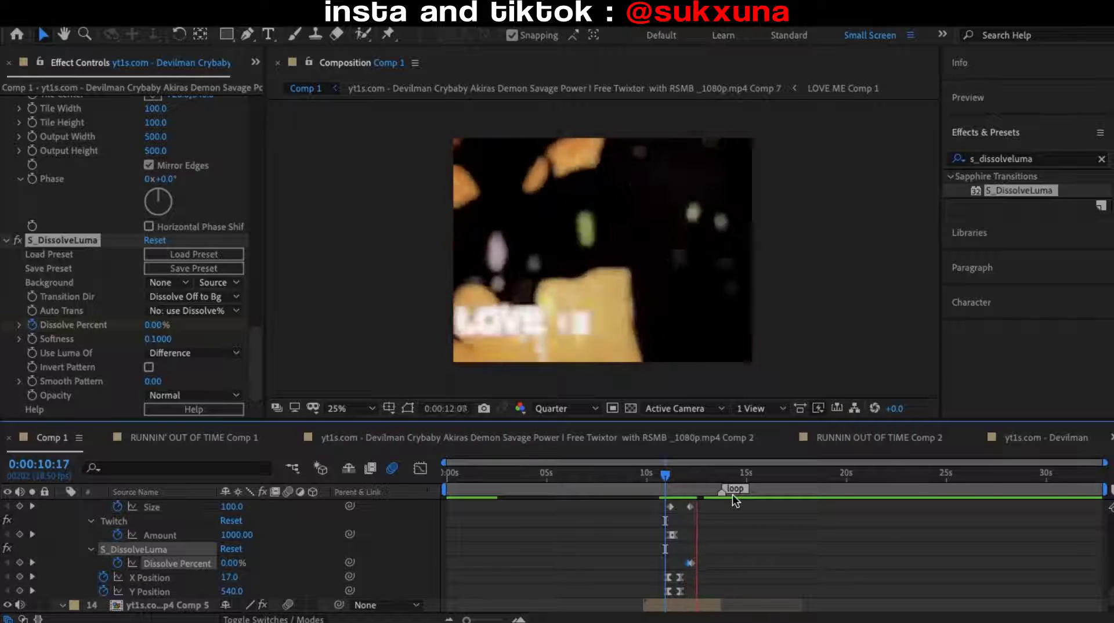
pyautogui.click(689, 497)
pyautogui.scroll(1, 689, 499)
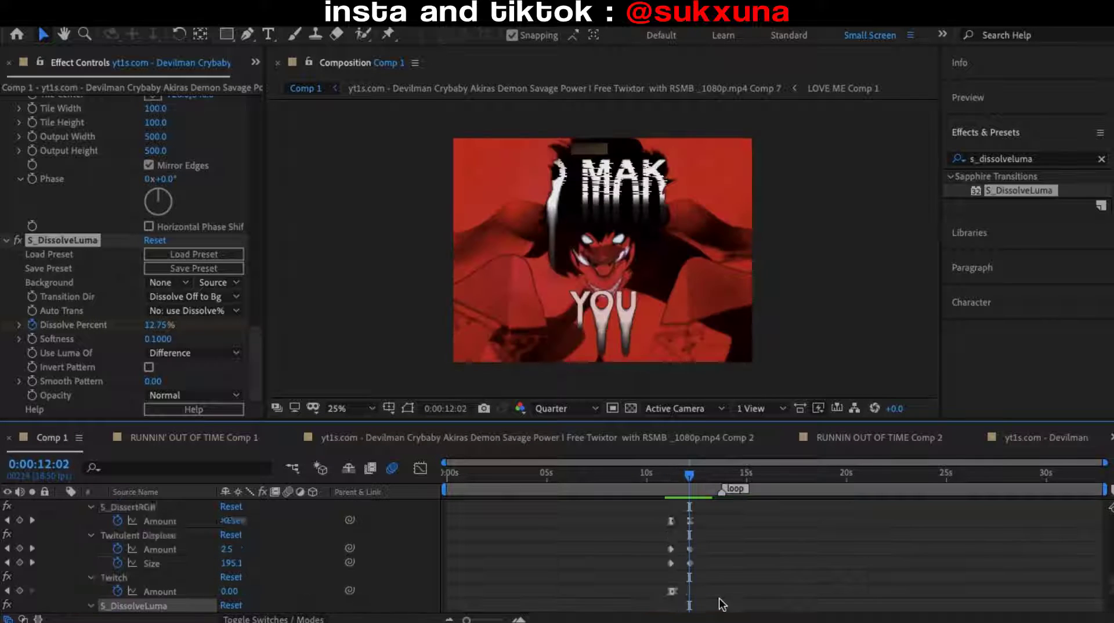
pyautogui.scroll(2, 688, 502)
pyautogui.scroll(-3, 687, 501)
pyautogui.click(678, 507)
pyautogui.press('j')
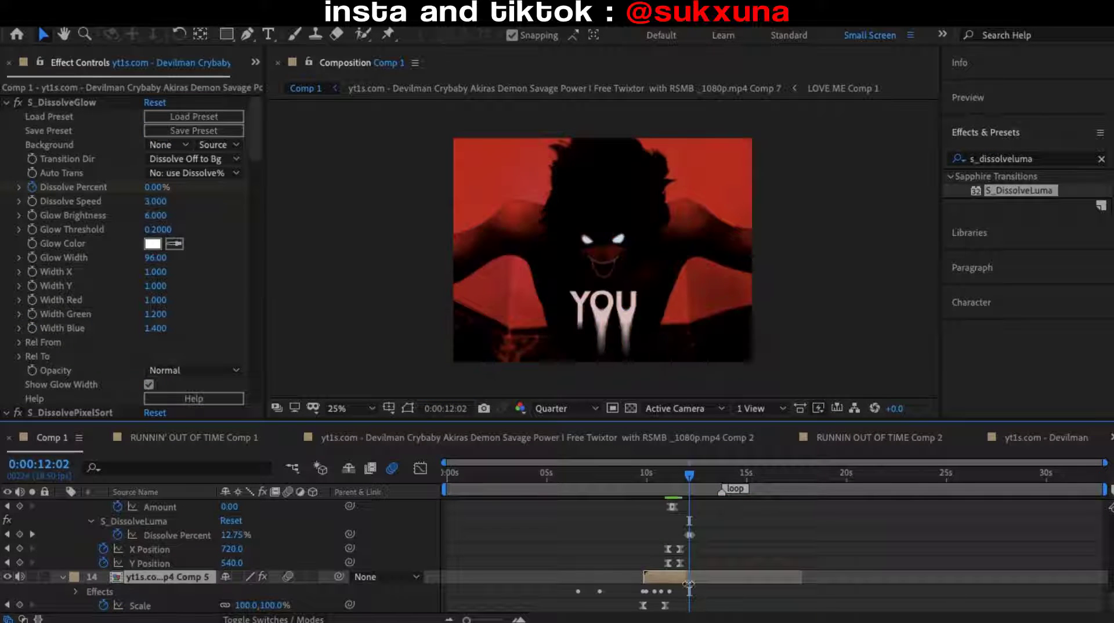
pyautogui.press('space')
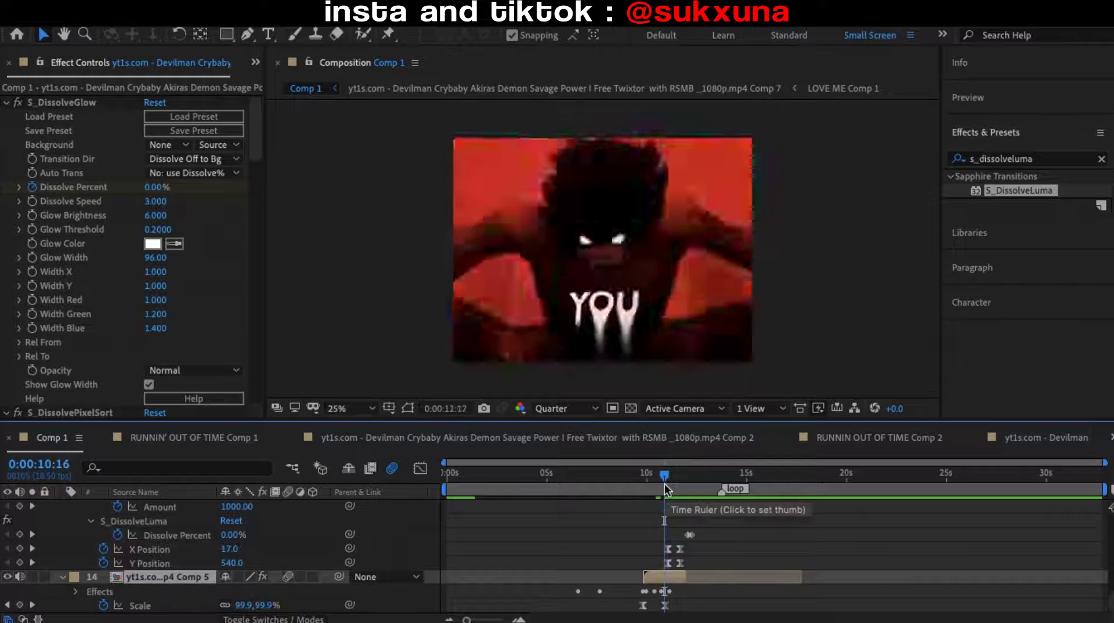
pyautogui.scroll(3, 717, 490)
pyautogui.moveTo(716, 490); pyautogui.dragTo(674, 510)
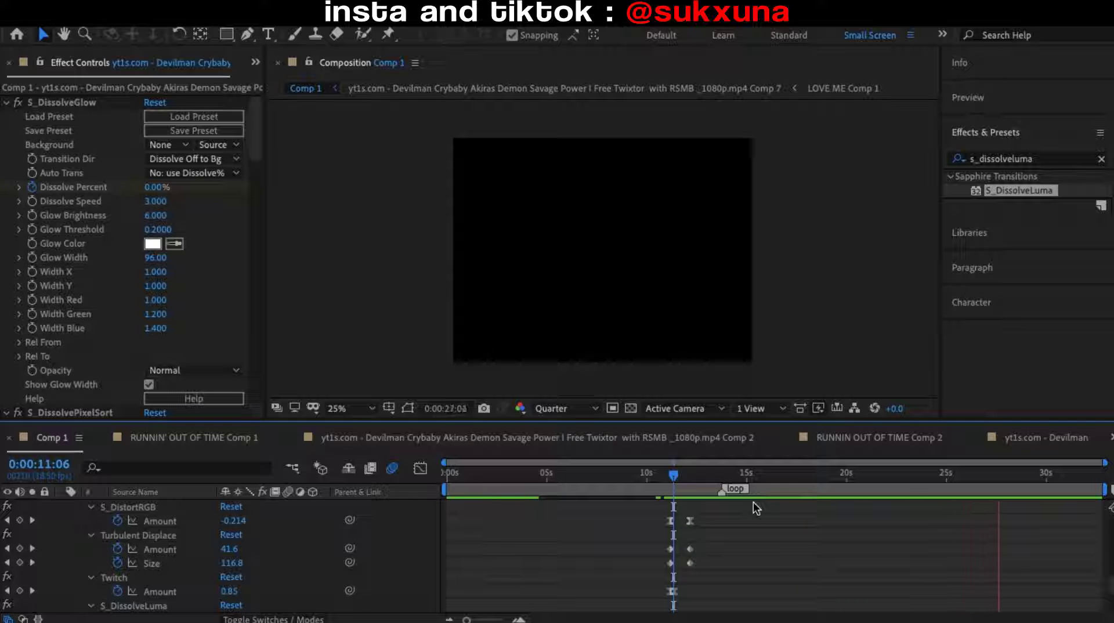
pyautogui.scroll(5, 688, 518)
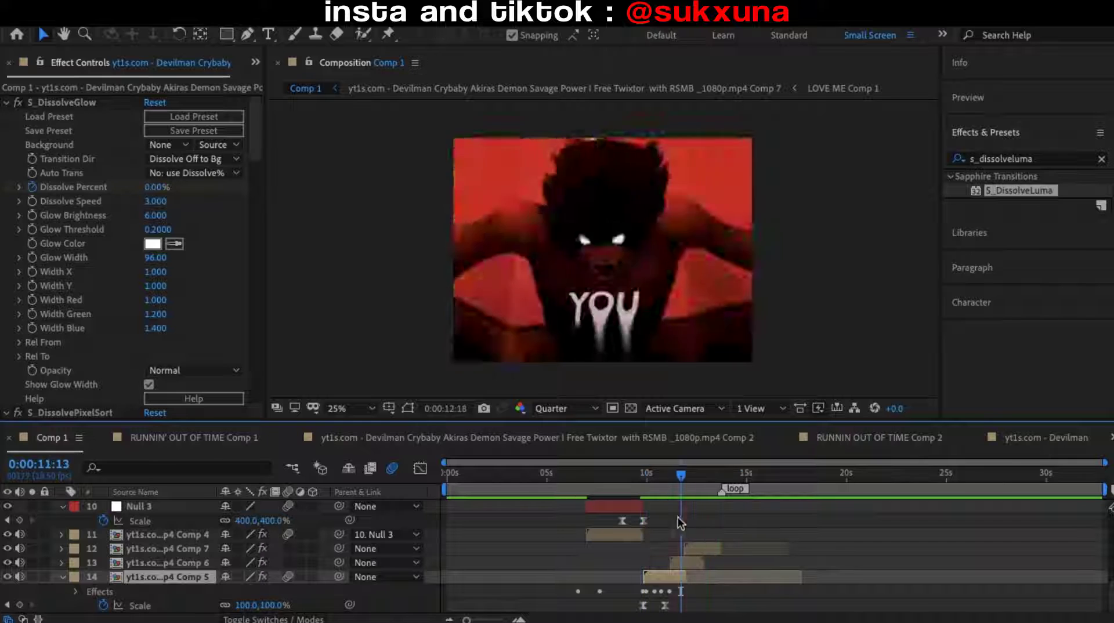
pyautogui.click(696, 548)
pyautogui.click(1021, 158)
pyautogui.write('twit')
pyautogui.moveTo(1056, 289); pyautogui.dragTo(698, 551)
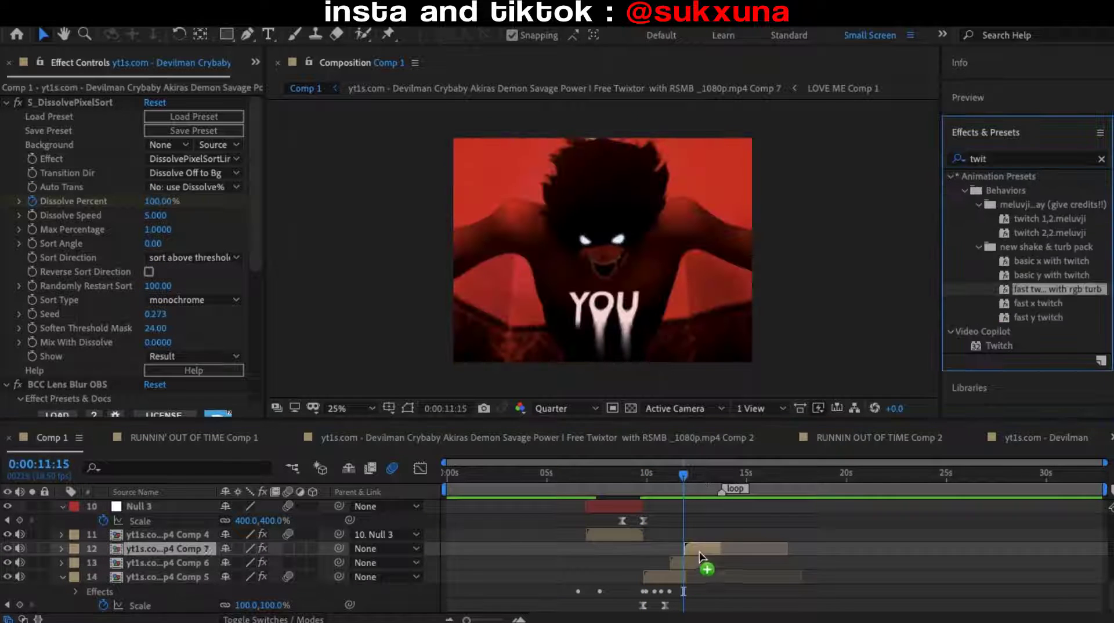
pyautogui.click(754, 575)
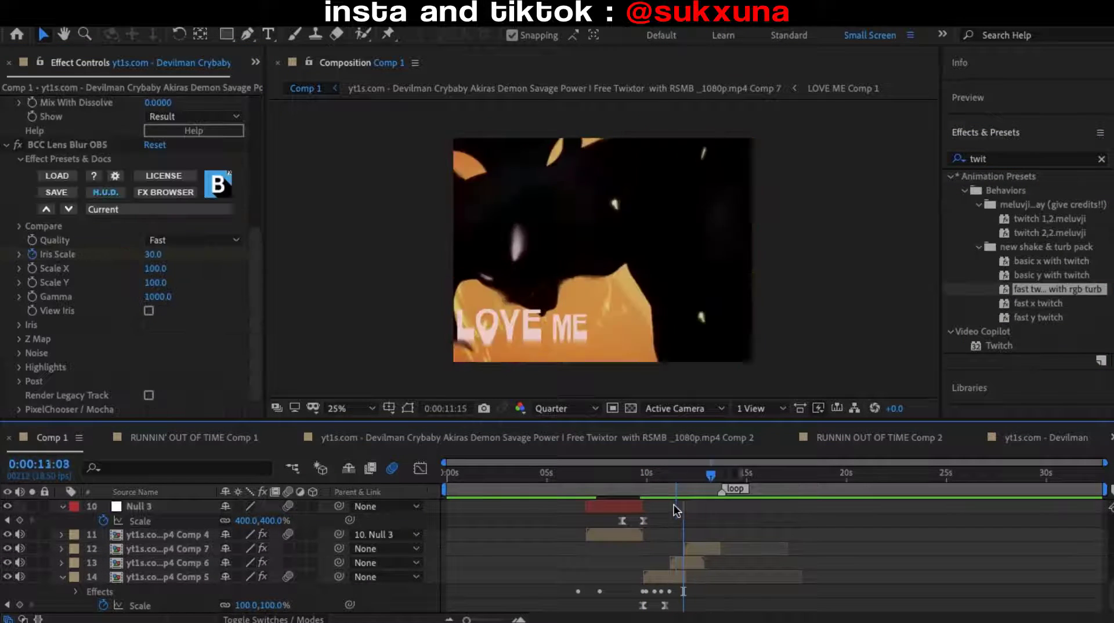
pyautogui.rightClick(444, 580)
pyautogui.click(667, 522)
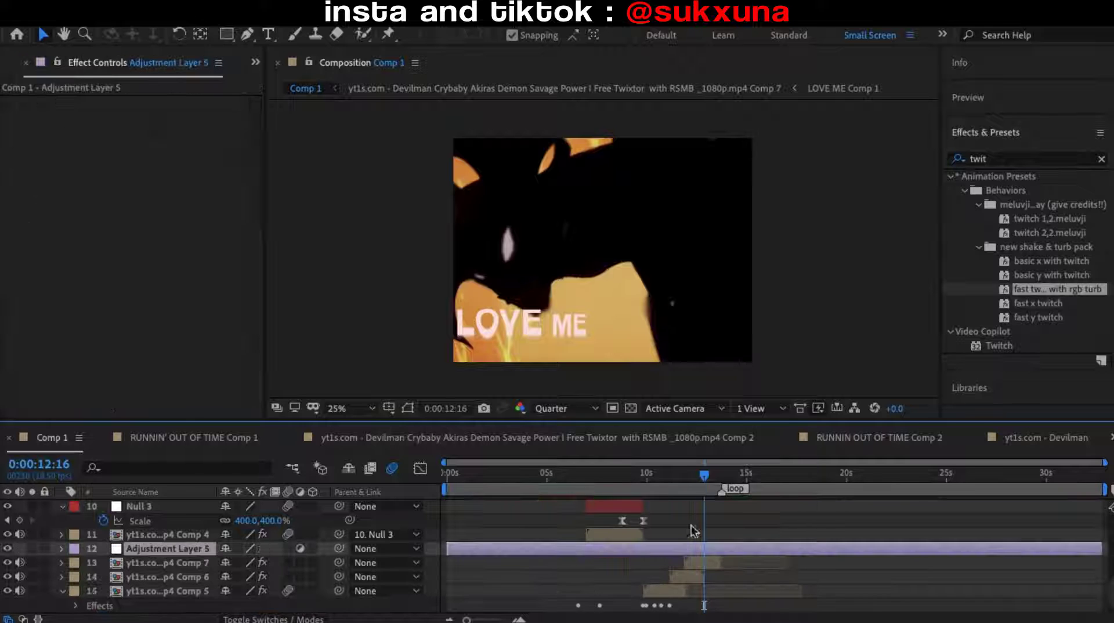
pyautogui.click(685, 475)
pyautogui.hotkey('alt', '[')
pyautogui.press('=')
pyautogui.press('=')
pyautogui.press('=')
pyautogui.click(673, 549)
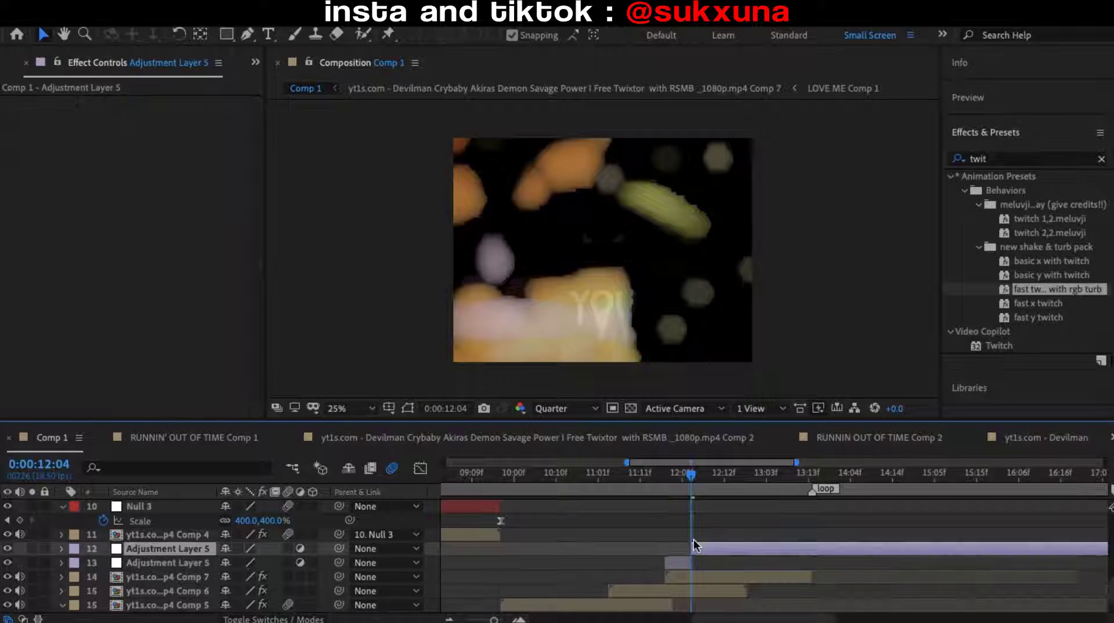
pyautogui.hotkey('alt', ']')
pyautogui.moveTo(679, 552); pyautogui.dragTo(677, 556)
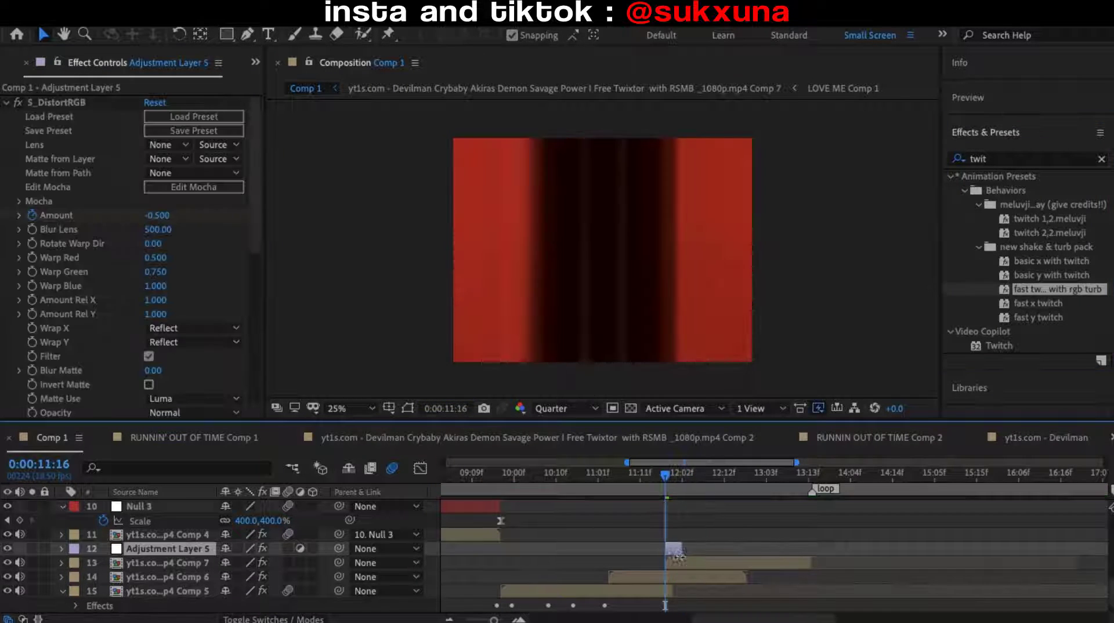
pyautogui.click(603, 481)
pyautogui.press('space')
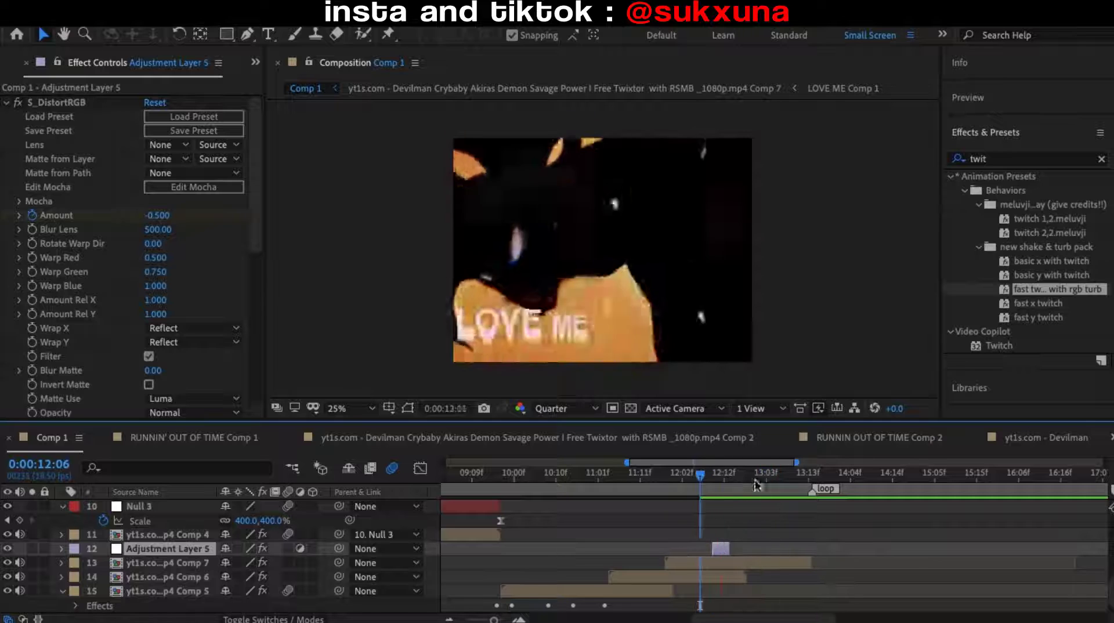
pyautogui.click(712, 560)
pyautogui.press('s')
pyautogui.click(103, 576)
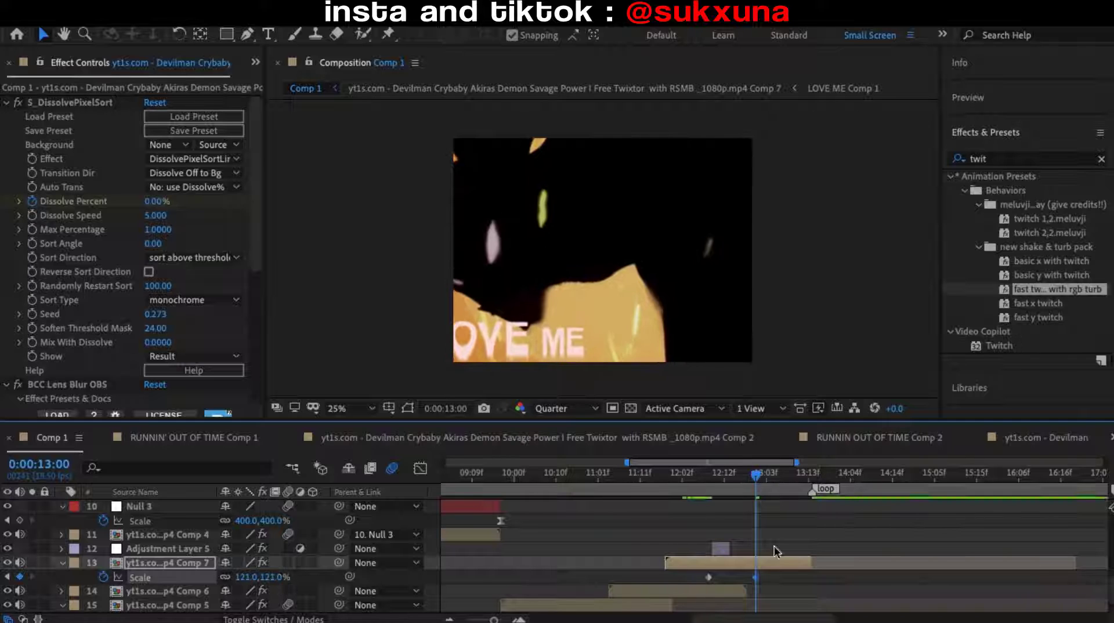
pyautogui.hotkey('shift', 'F3')
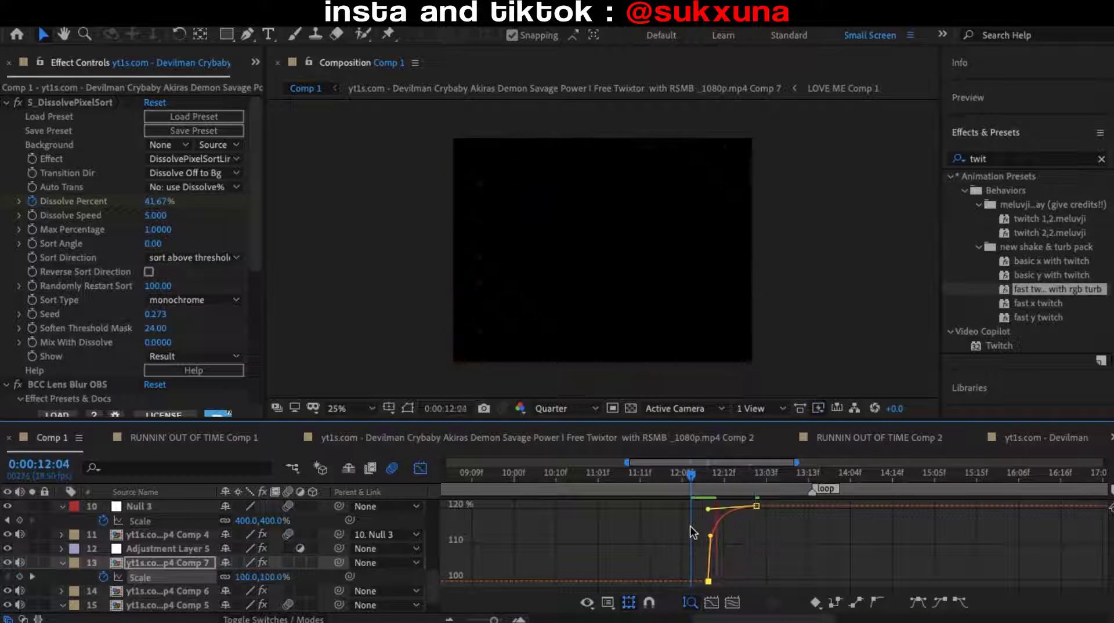
pyautogui.moveTo(690, 526)
pyautogui.mouseDown()
pyautogui.moveTo(833, 520)
pyautogui.moveTo(821, 548)
pyautogui.moveTo(887, 475)
pyautogui.mouseUp()
pyautogui.hotkey('shift', 'F3')
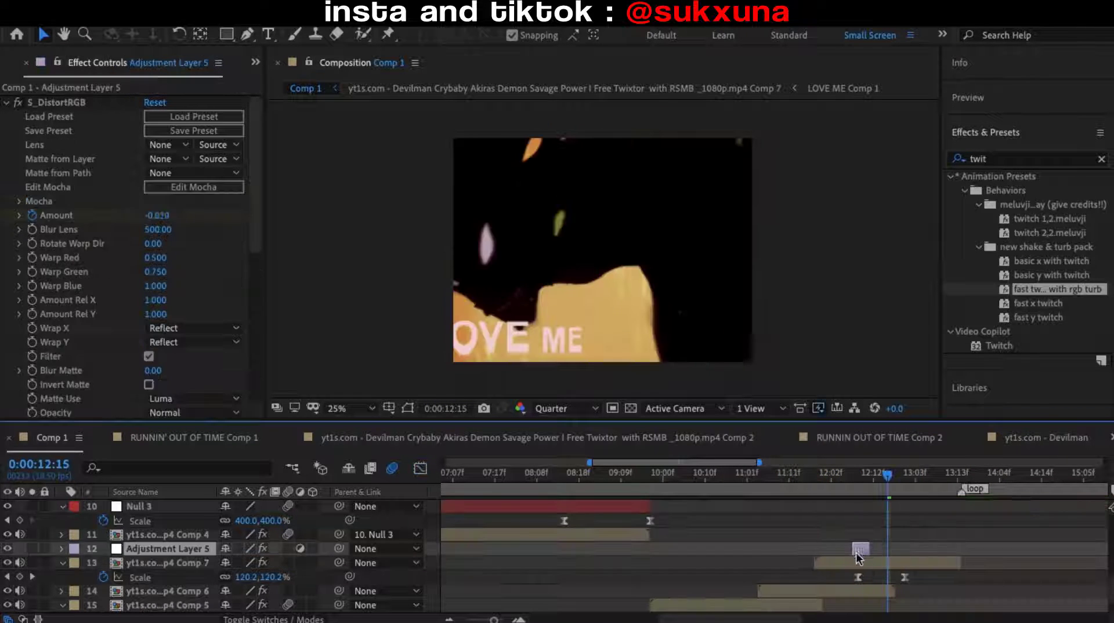
pyautogui.press('space')
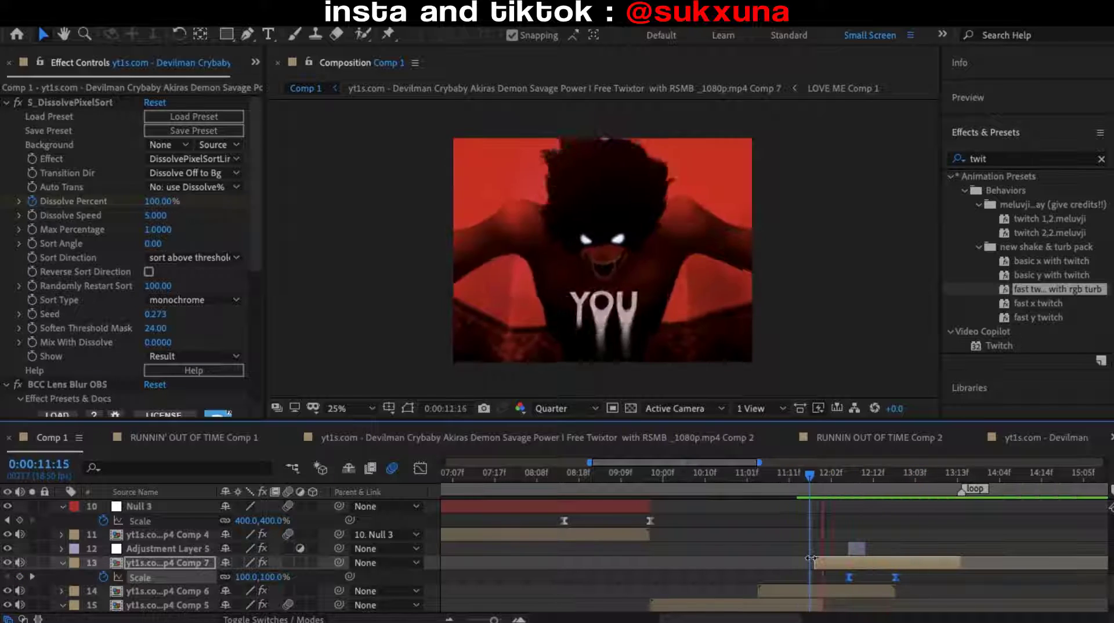
pyautogui.scroll(-1, 829, 551)
pyautogui.click(829, 562)
pyautogui.scroll(5, 68, 245)
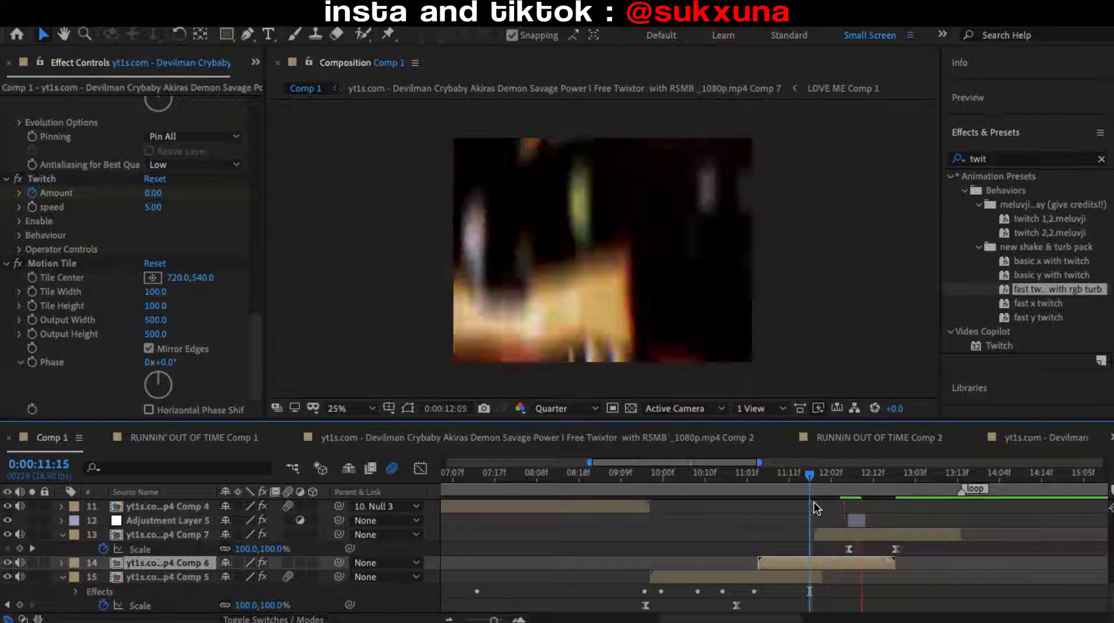
pyautogui.doubleClick(827, 532)
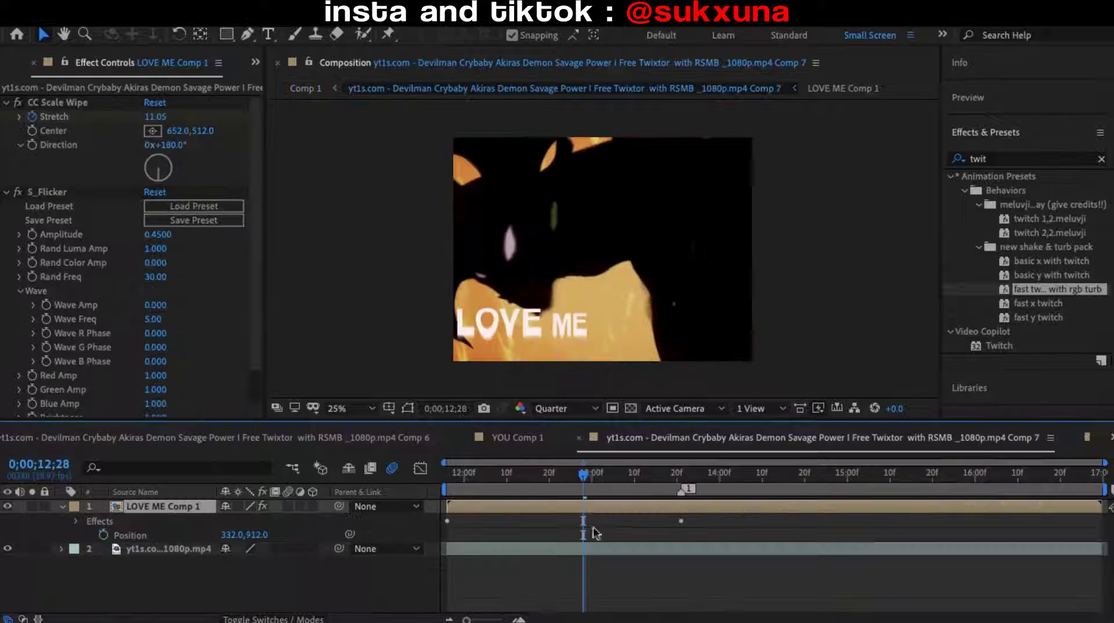
pyautogui.click(306, 88)
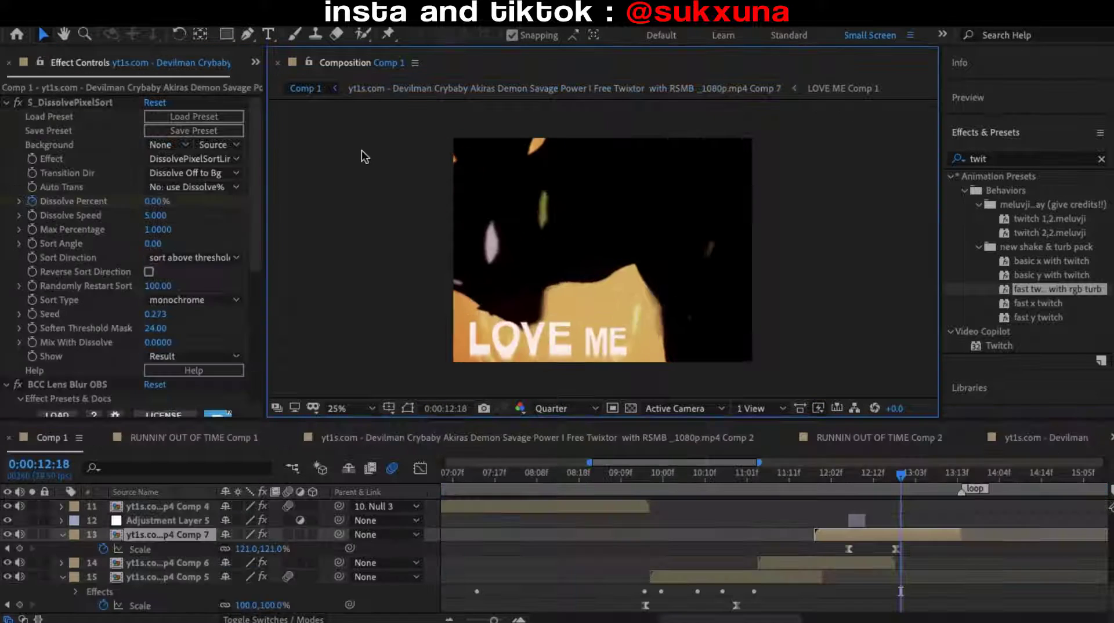
pyautogui.doubleClick(741, 534)
pyautogui.click(306, 88)
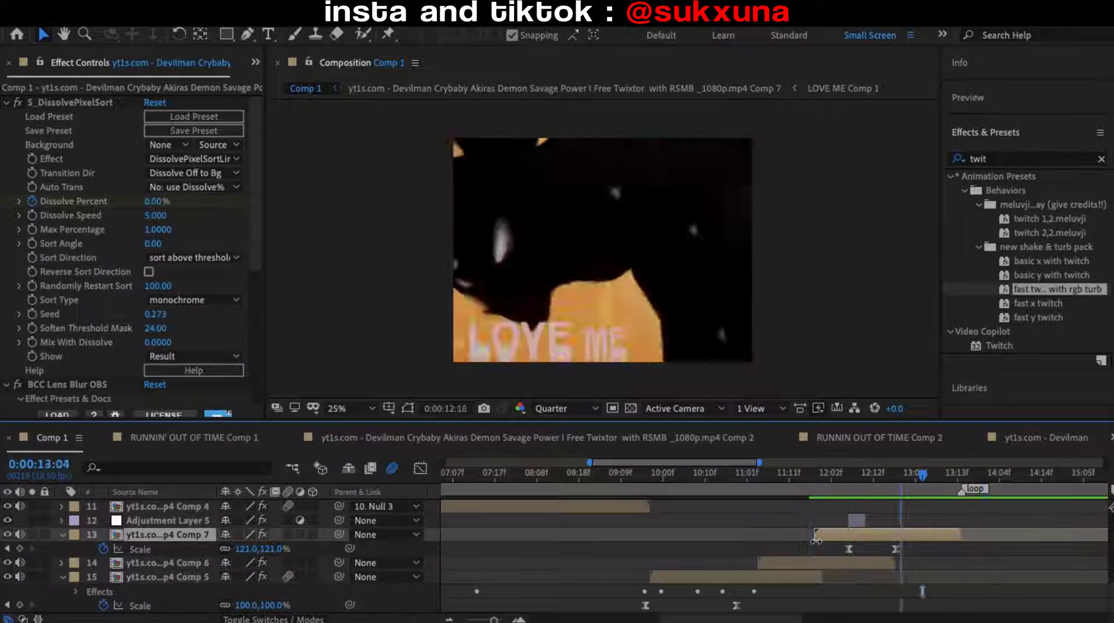
pyautogui.hotkey('ctrl', 'z')
pyautogui.hotkey('ctrl', 'z')
pyautogui.hotkey('ctrl', 'z')
pyautogui.hotkey('ctrl', 'z')
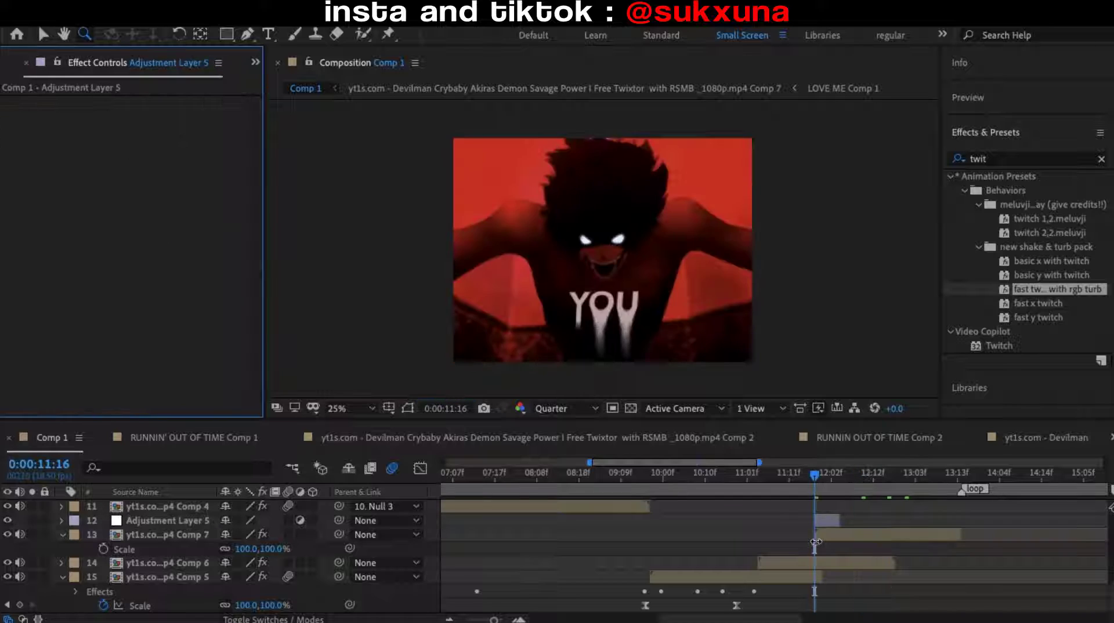
pyautogui.hotkey('ctrl', 'z')
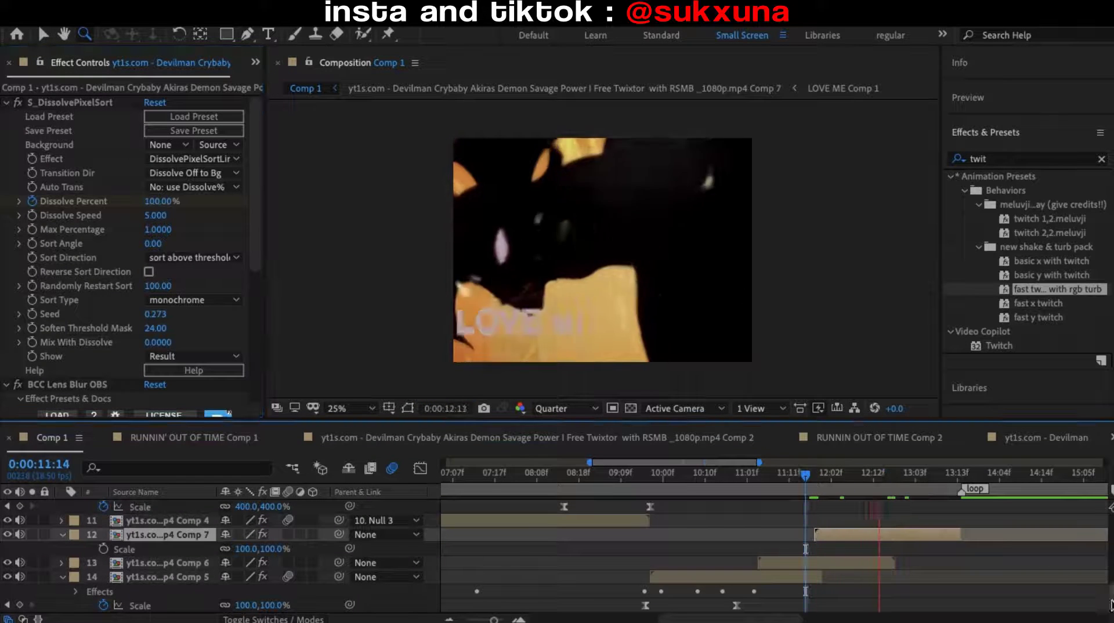
# Step: Apply the warp shake 4 preset to the Comp 7 clip
pyautogui.click(987, 159)
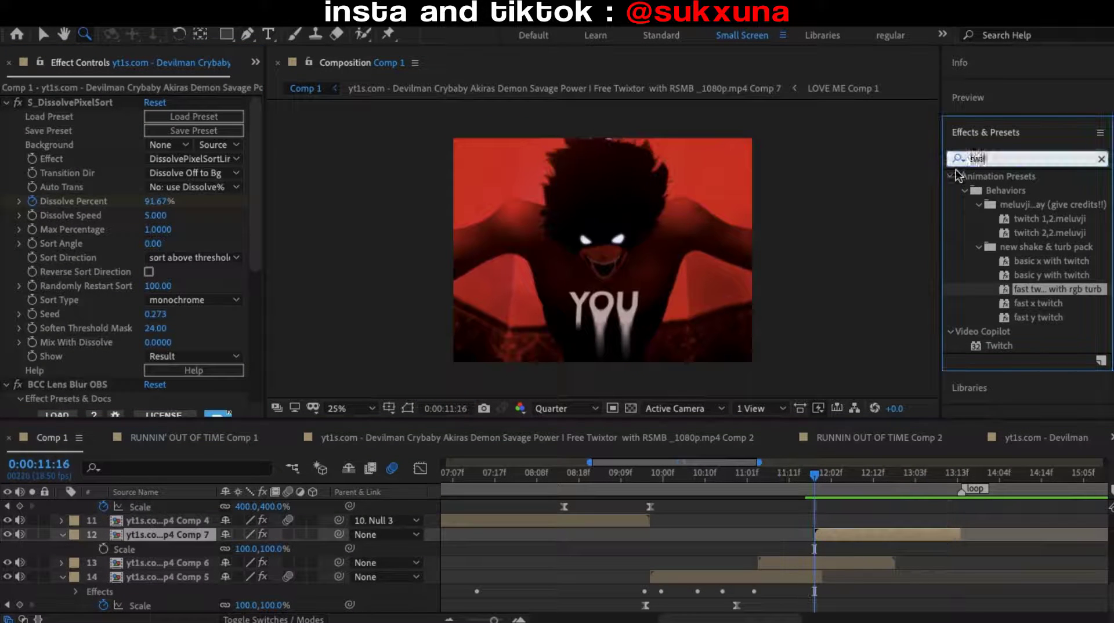
pyautogui.write('shake')
pyautogui.doubleClick(1041, 375)
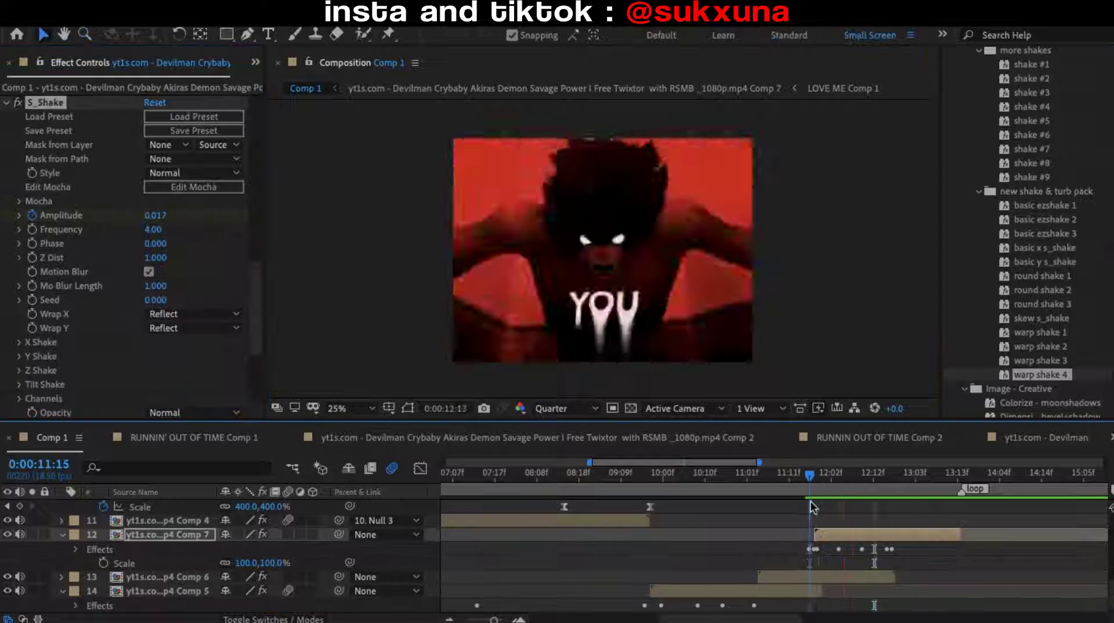
pyautogui.scroll(-1, 810, 522)
pyautogui.click(169, 563)
pyautogui.scroll(5, 91, 251)
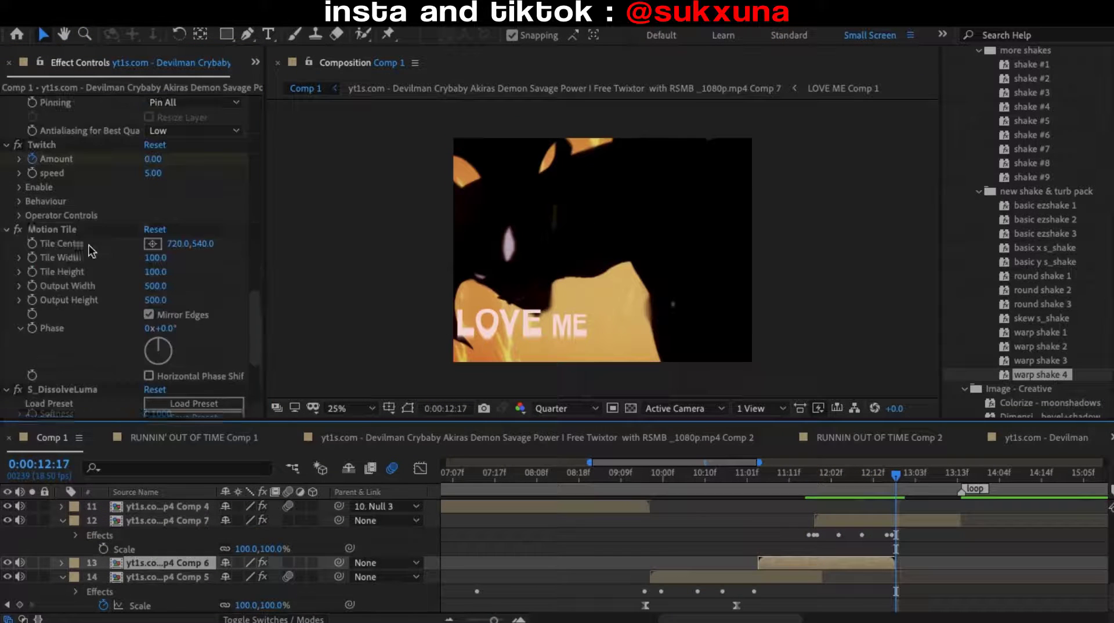
pyautogui.click(888, 520)
# Step: At 12:03, replace Comp 7's Warp and Motion Tile effects with the basic ezshake 1 preset
pyautogui.moveTo(890, 475); pyautogui.dragTo(836, 485)
pyautogui.scroll(-5, 230, 382)
pyautogui.click(864, 512)
pyautogui.click(846, 520)
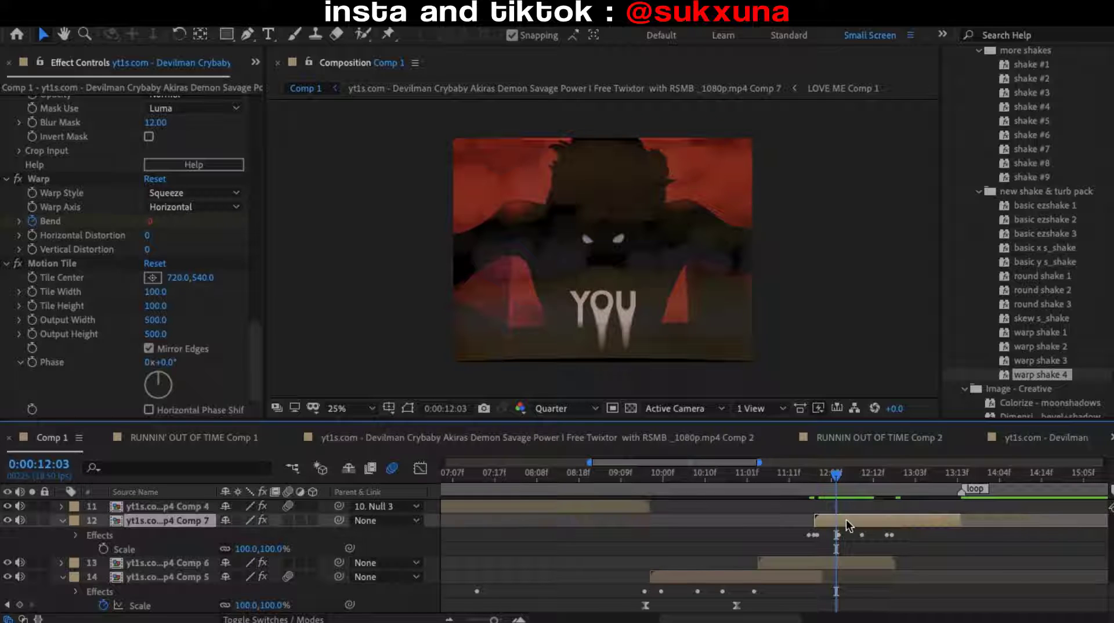
pyautogui.click(42, 179)
pyautogui.press('Delete')
pyautogui.press('Delete')
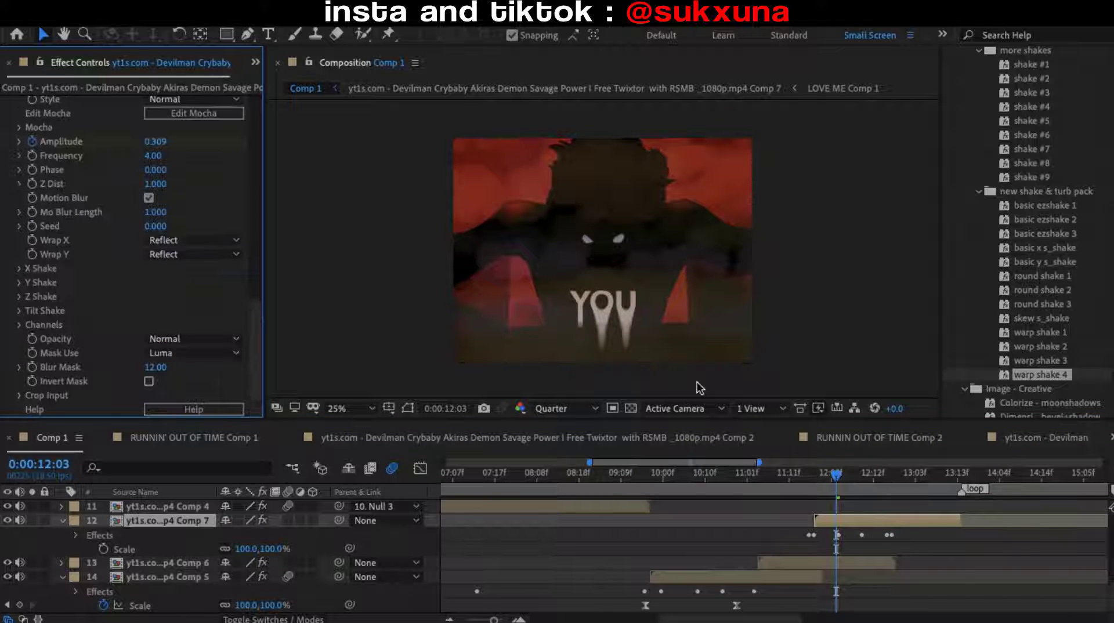
pyautogui.moveTo(1042, 205); pyautogui.dragTo(876, 520)
# Step: Preview the new shake and return the playhead to 11:05
pyautogui.press('space')
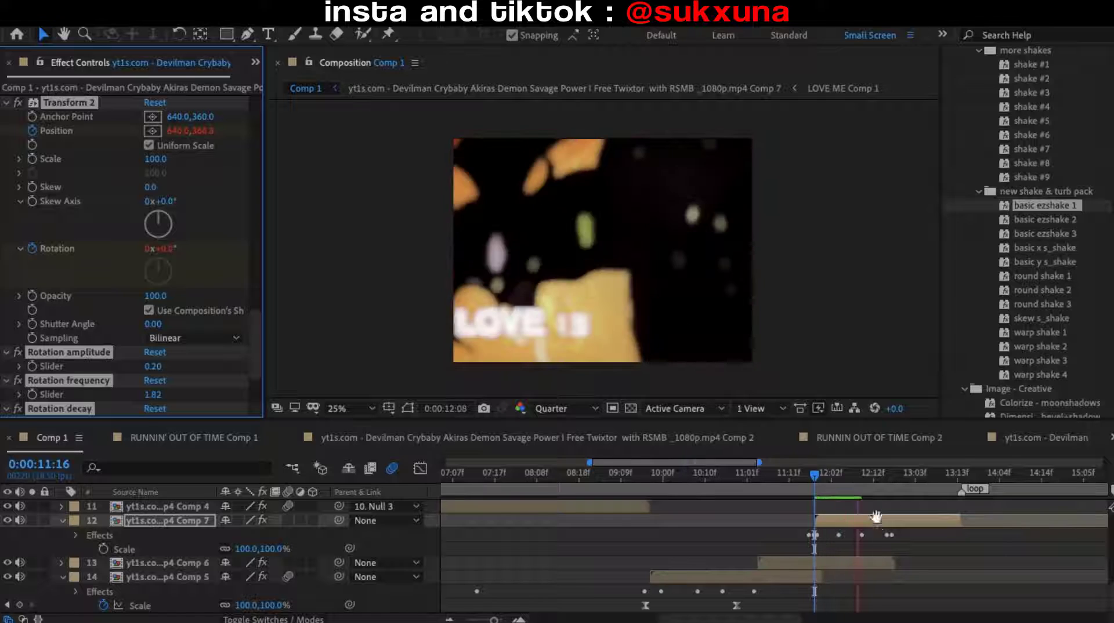
pyautogui.scroll(3, 876, 520)
pyautogui.click(766, 475)
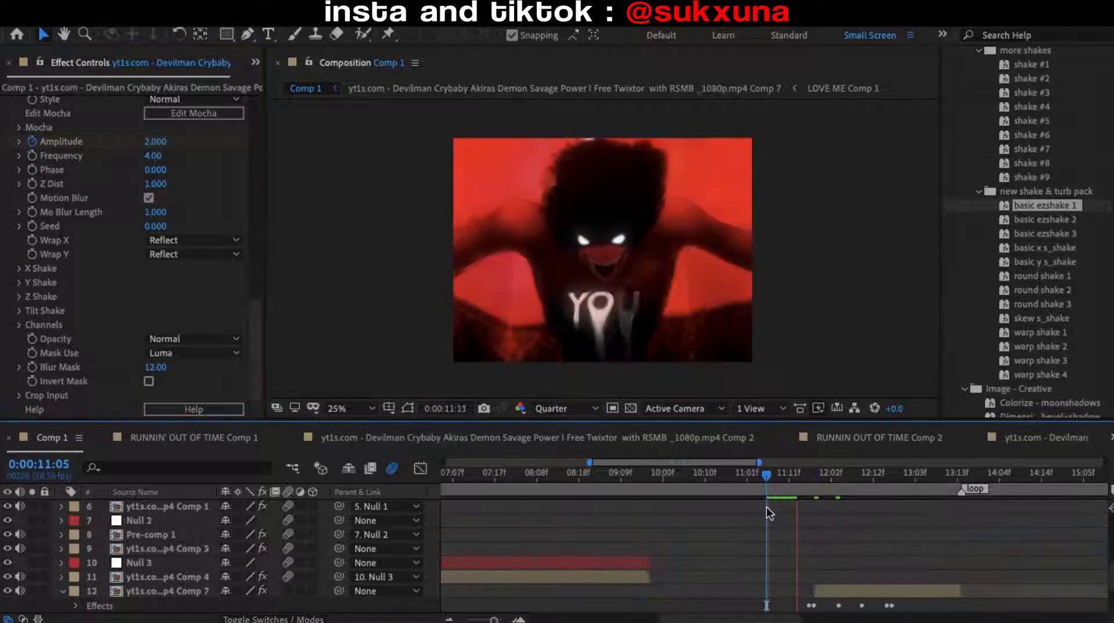